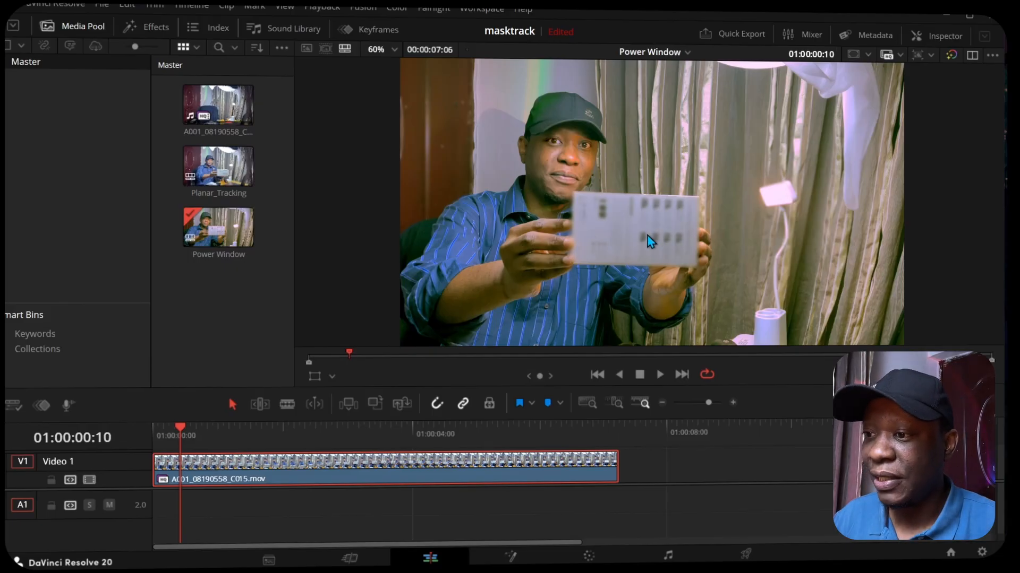
Step: Move the playhead to 01:00:05:03 on the edit timeline and switch to the Color page
left_click_drag(176, 426, 453, 416)
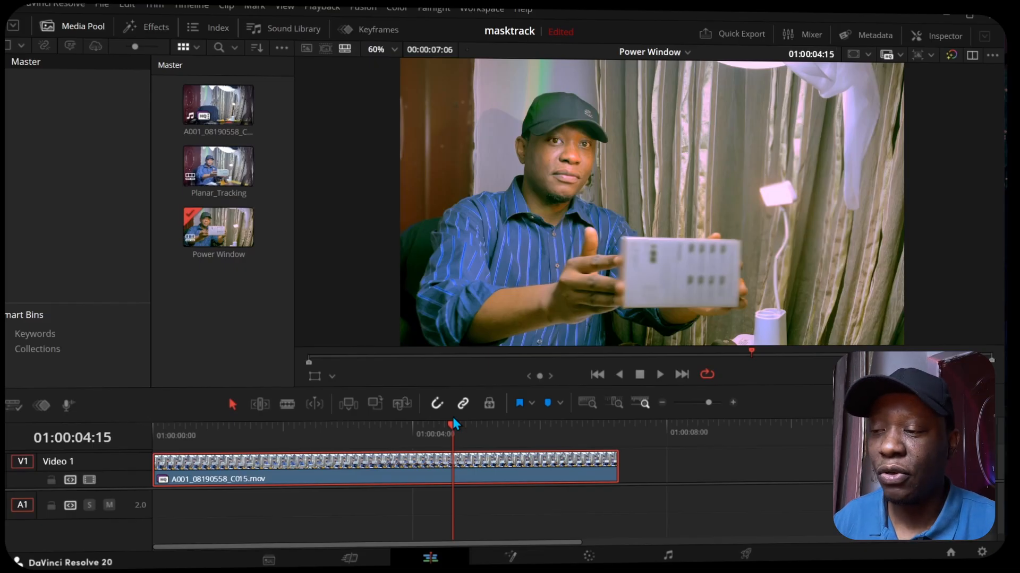
left_click_drag(449, 429, 479, 432)
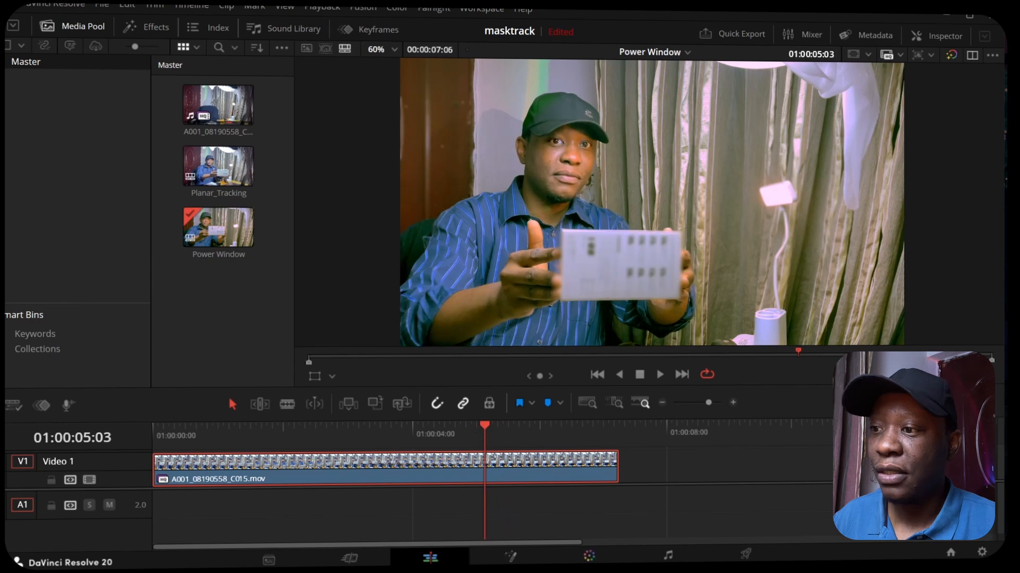
key("shift+6")
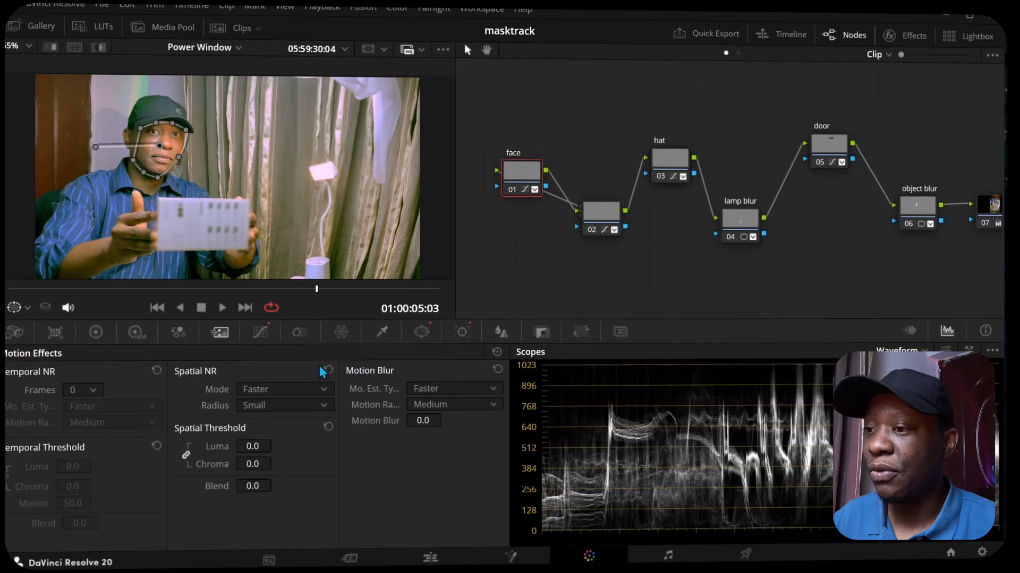
Step: Toggle the face node off and on at 01:00:05:03 to compare the face correction with the original
scroll(154, 147, "up", 3)
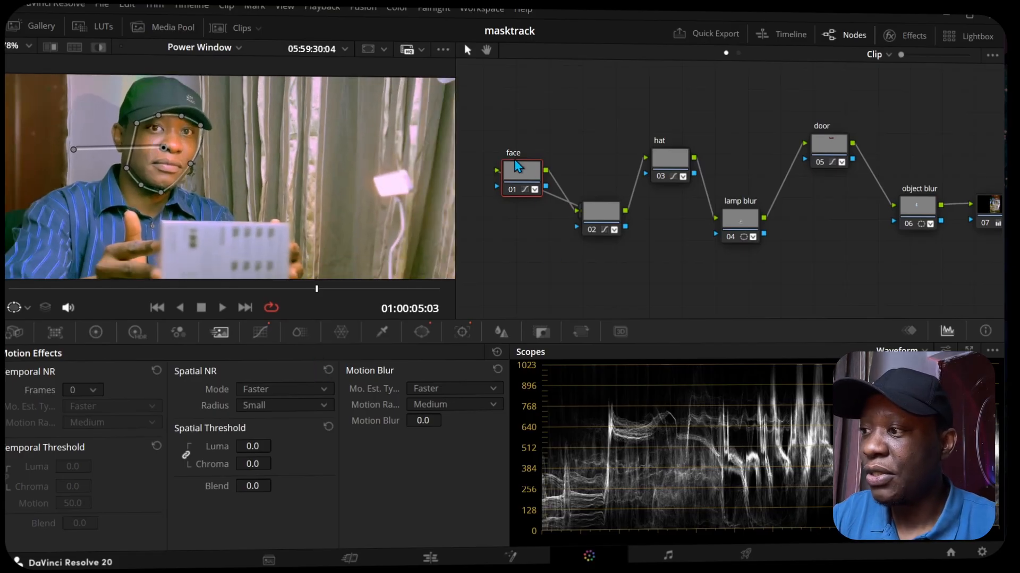
key("ctrl+d")
key("ctrl+d")
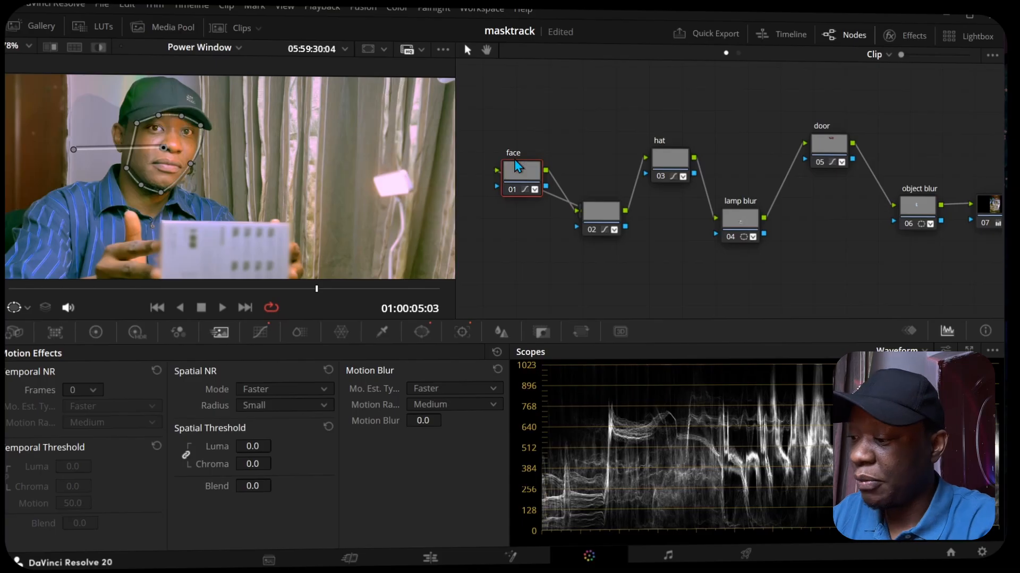
key("ctrl+d")
key("ctrl+d")
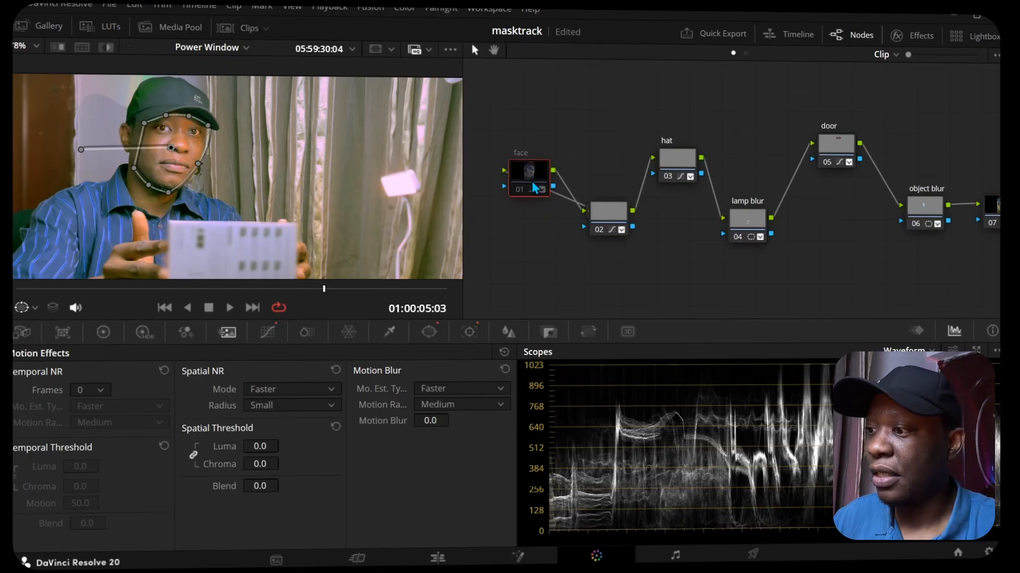
left_click(532, 182)
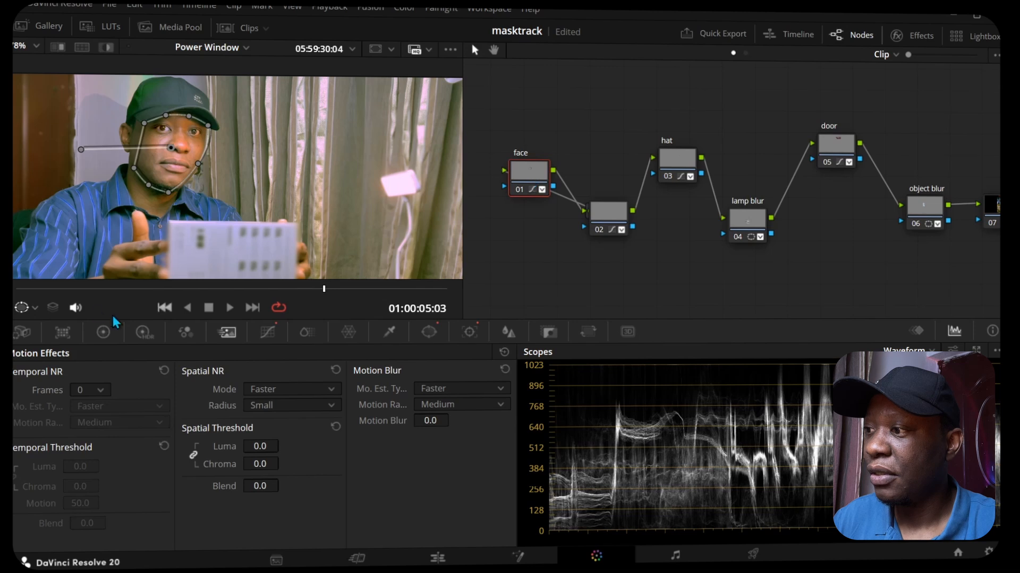
Step: Scrub the clip to 01:00:01:14 and compare the face there with the face node disabled and enabled
left_click_drag(228, 277, 112, 284)
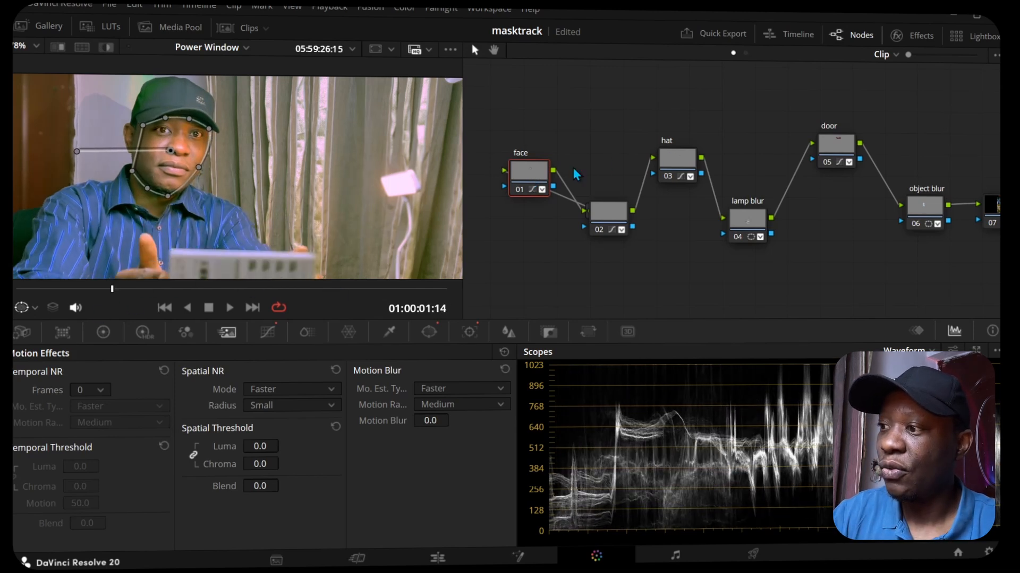
key("ctrl+d")
key("ctrl+d")
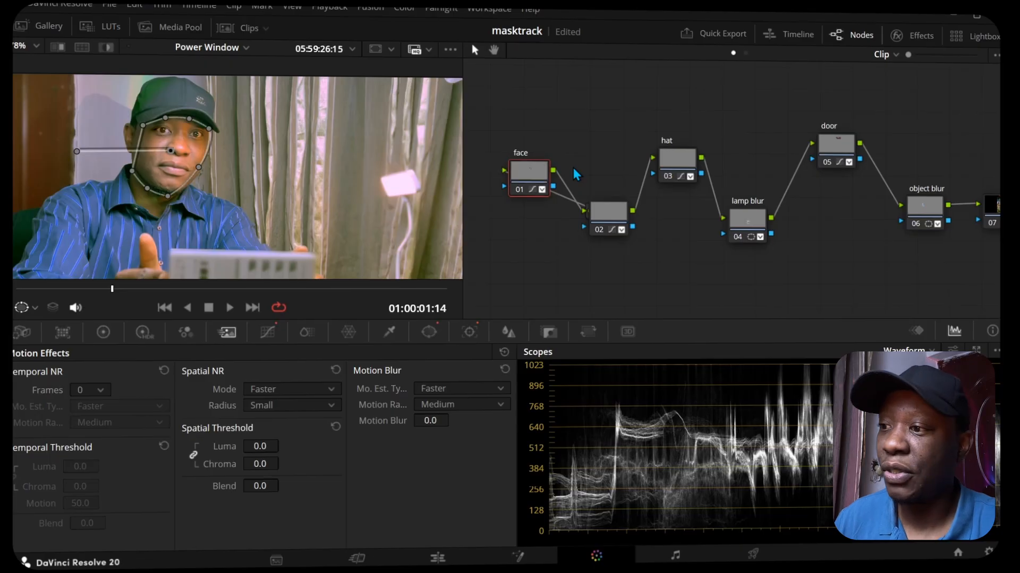
key("ctrl+d")
key("ctrl+d")
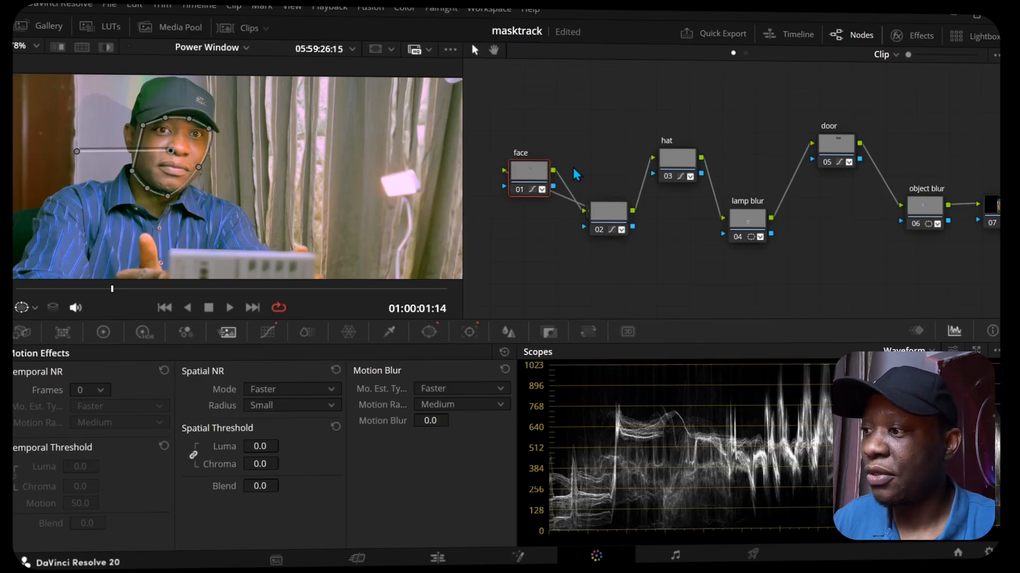
Step: Select node 02 and examine its window around the eye and the corrections it contains
scroll(252, 219, "down", 6)
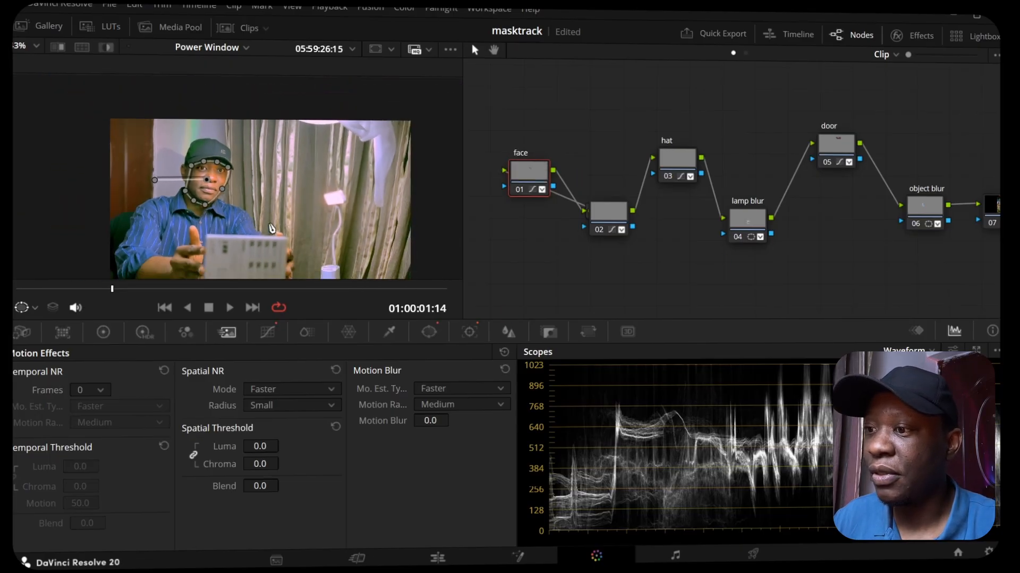
left_click_drag(266, 225, 259, 189)
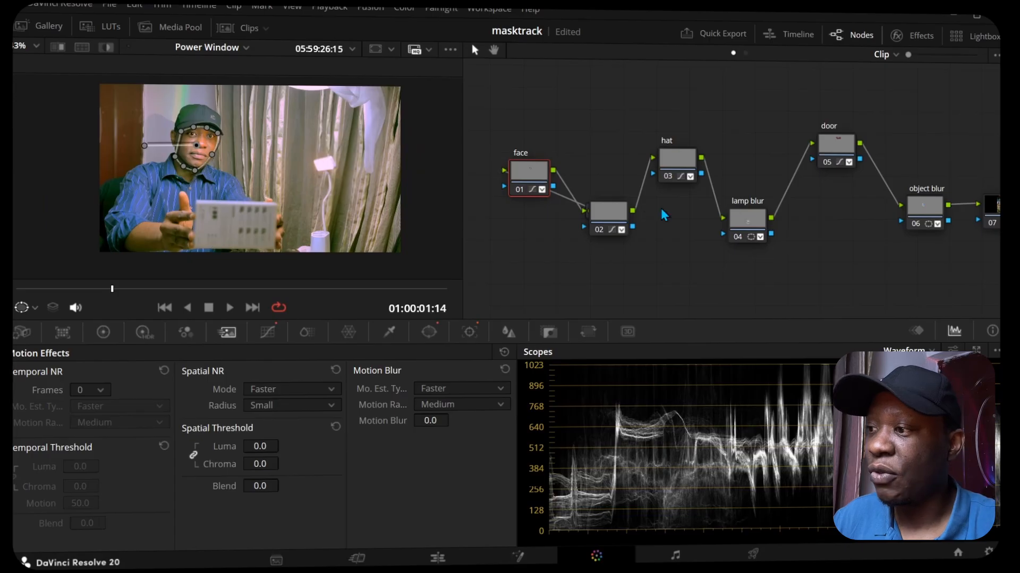
left_click(617, 216)
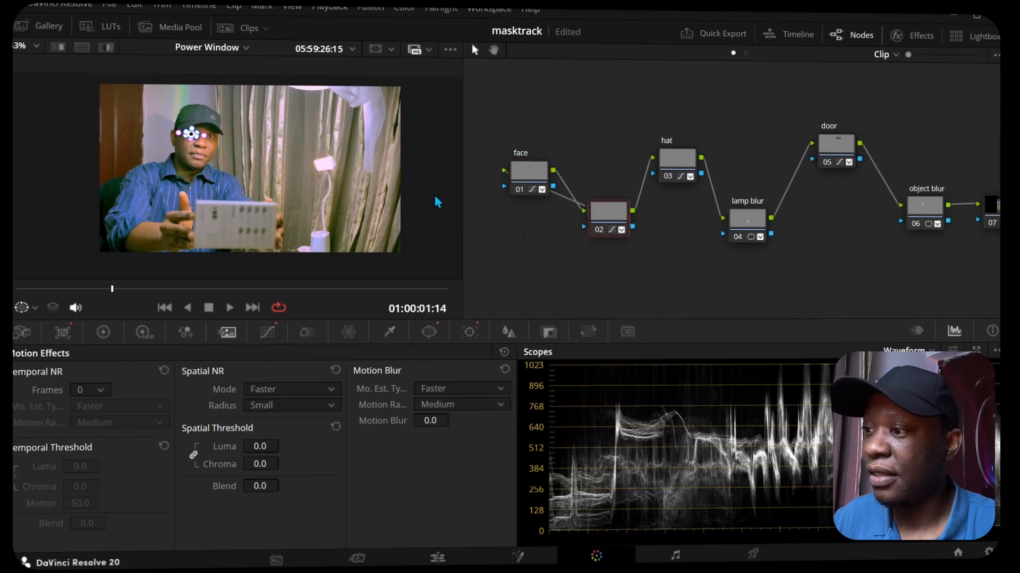
scroll(165, 129, "up", 6)
scroll(165, 129, "up", 6)
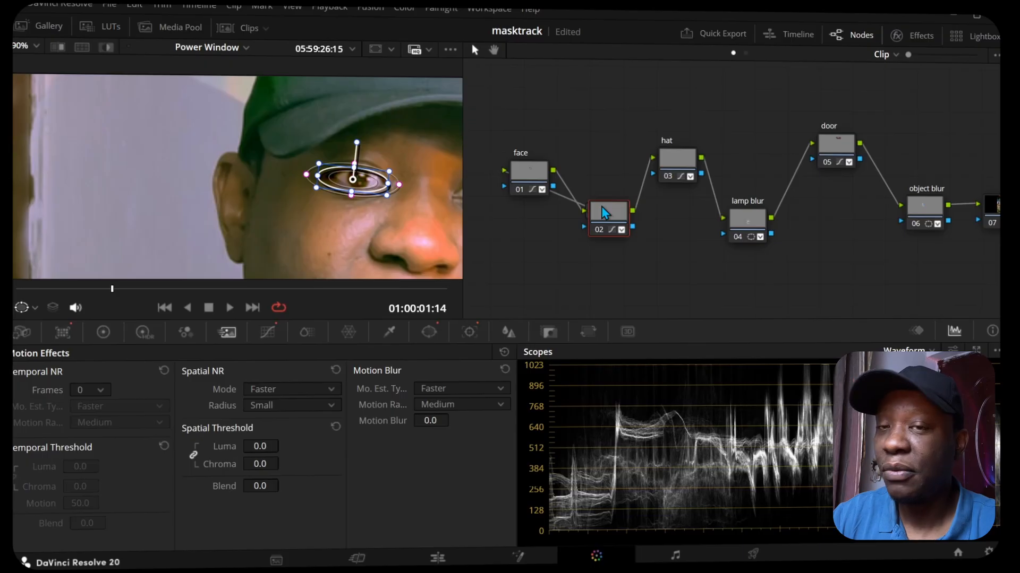
mouse_move(601, 207)
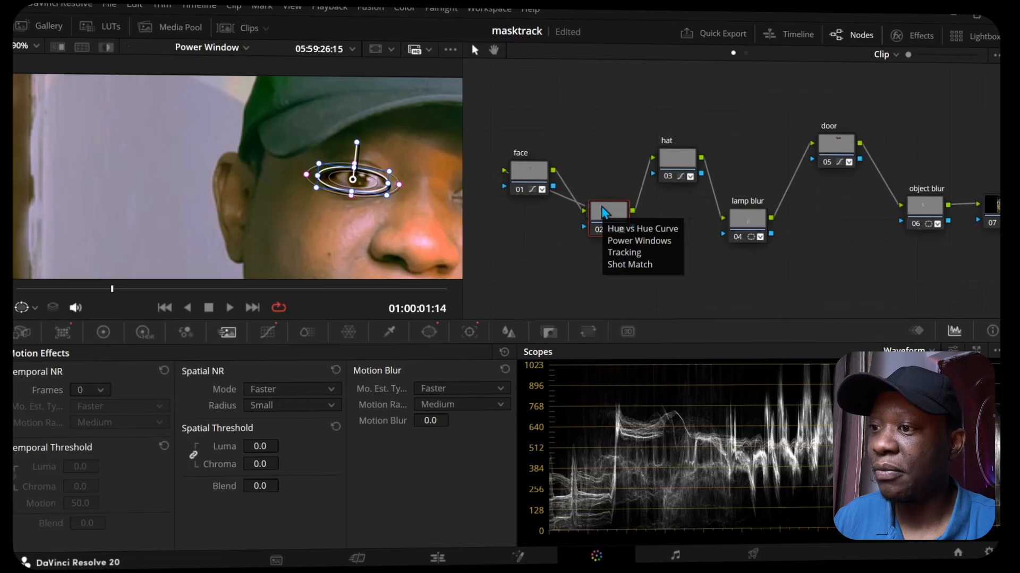
Step: Select the hat node and examine how its curve window covers the cap
left_click_drag(265, 154, 195, 274)
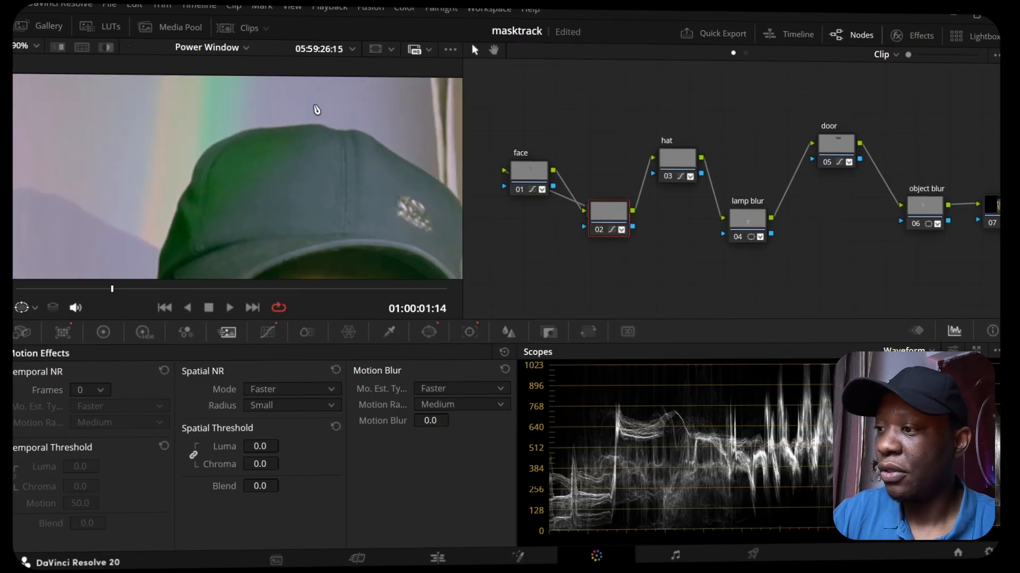
left_click(697, 167)
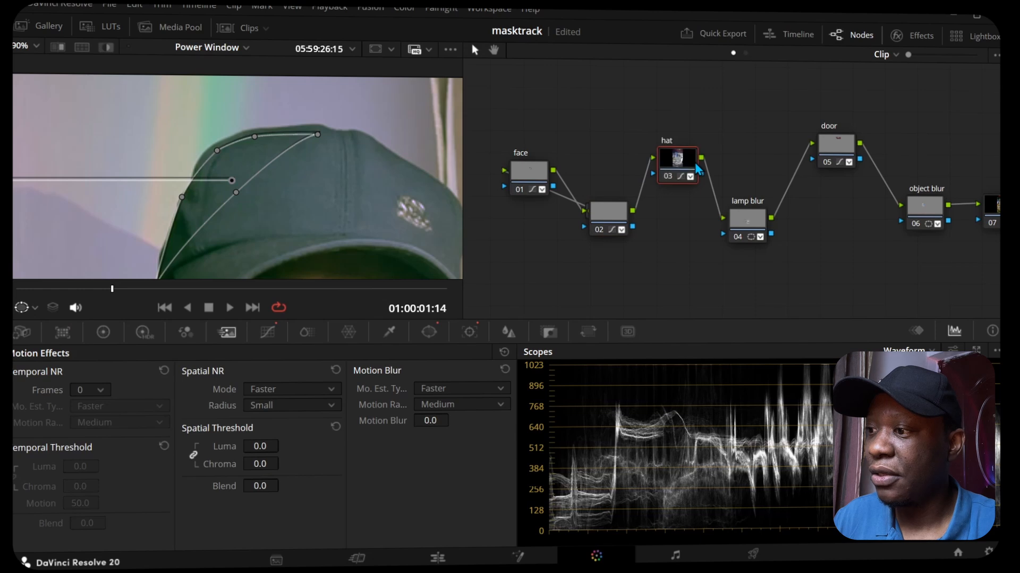
scroll(402, 202, "down", 5)
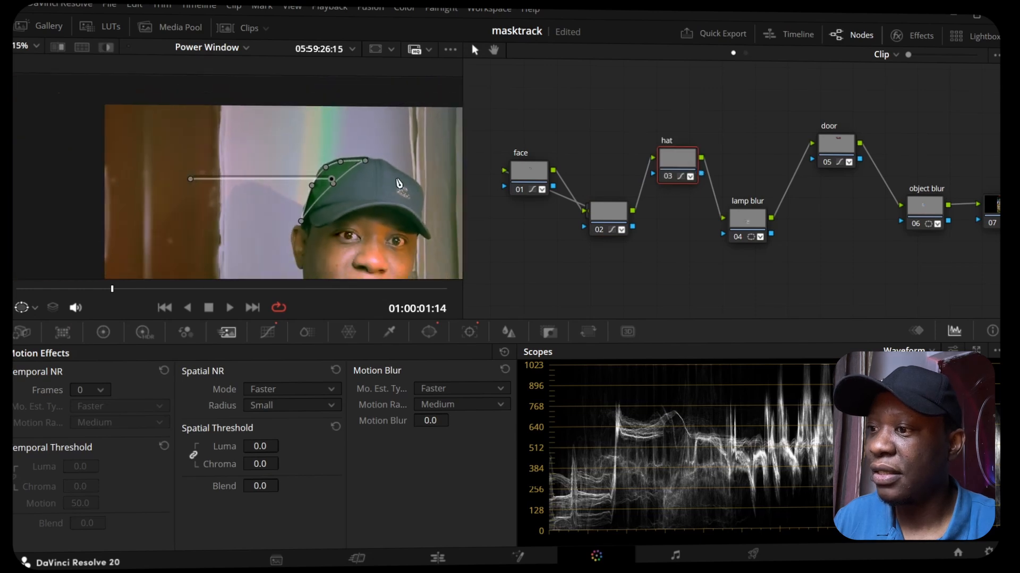
left_click_drag(401, 202, 296, 130)
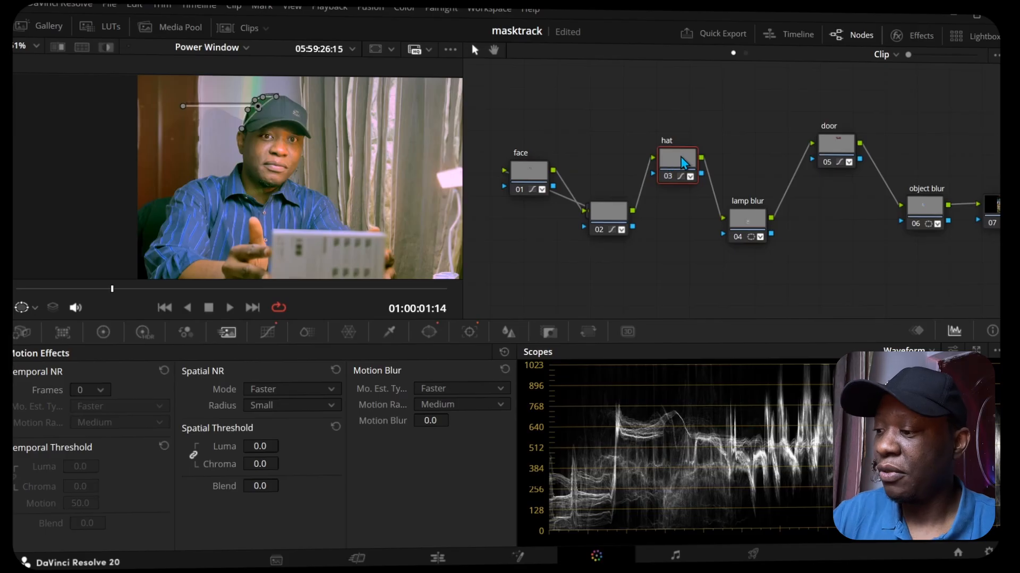
Step: Disable node 02 and open its custom curves
left_click(609, 218)
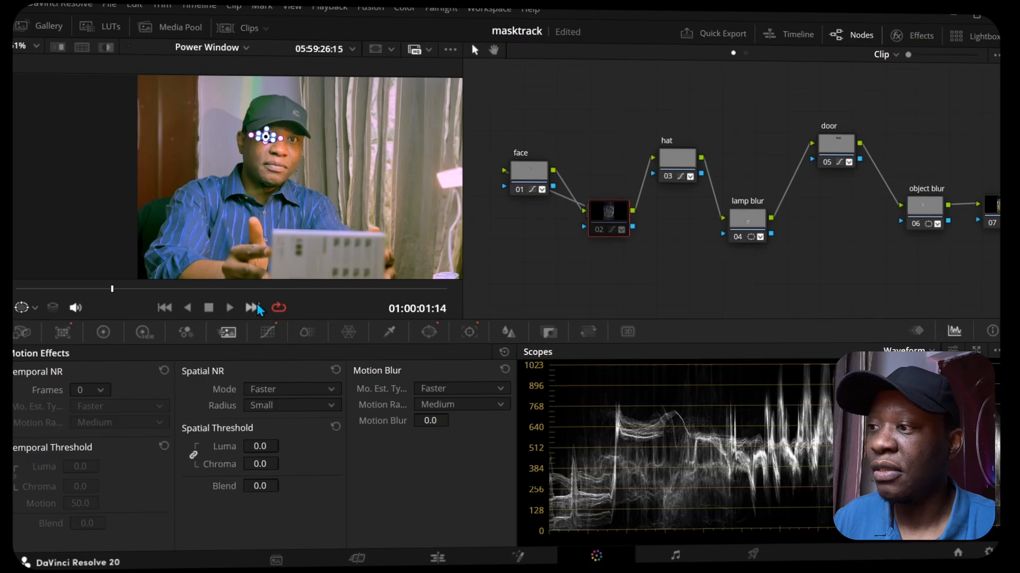
left_click(268, 332)
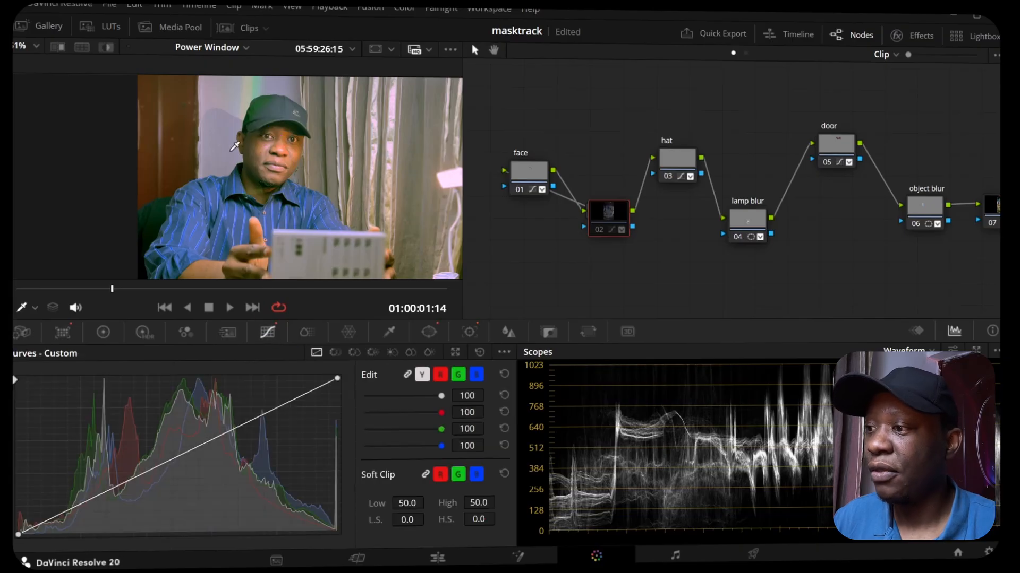
Step: Select the lamp blur node and show its circular power window around the lamp
left_click_drag(732, 124, 679, 109)
left_click_drag(296, 189, 99, 162)
left_click(689, 209)
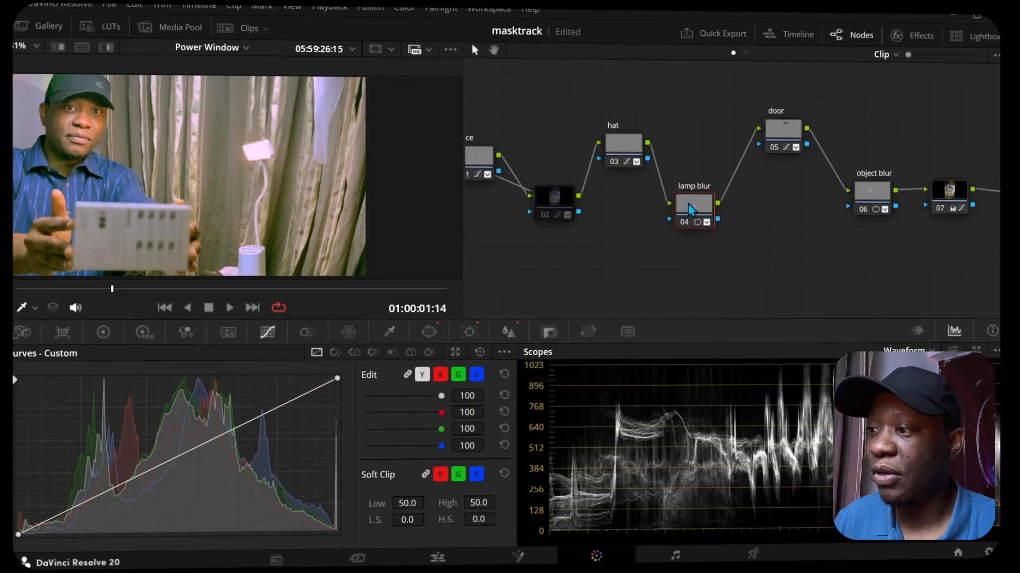
left_click(427, 333)
mouse_move(260, 149)
left_mouse_down()
mouse_move(180, 122)
mouse_move(97, 148)
mouse_move(104, 186)
mouse_move(191, 175)
mouse_move(77, 114)
mouse_move(293, 128)
mouse_move(255, 137)
left_mouse_up()
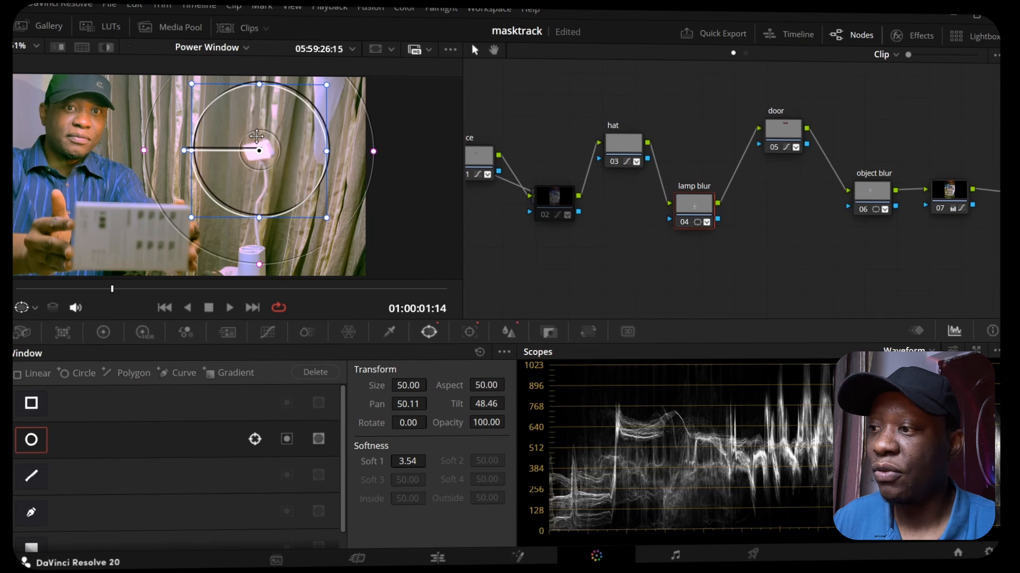
Step: Reposition the door node's curve window over the door and reshape its lower edge to follow the shoulder
left_click(786, 130)
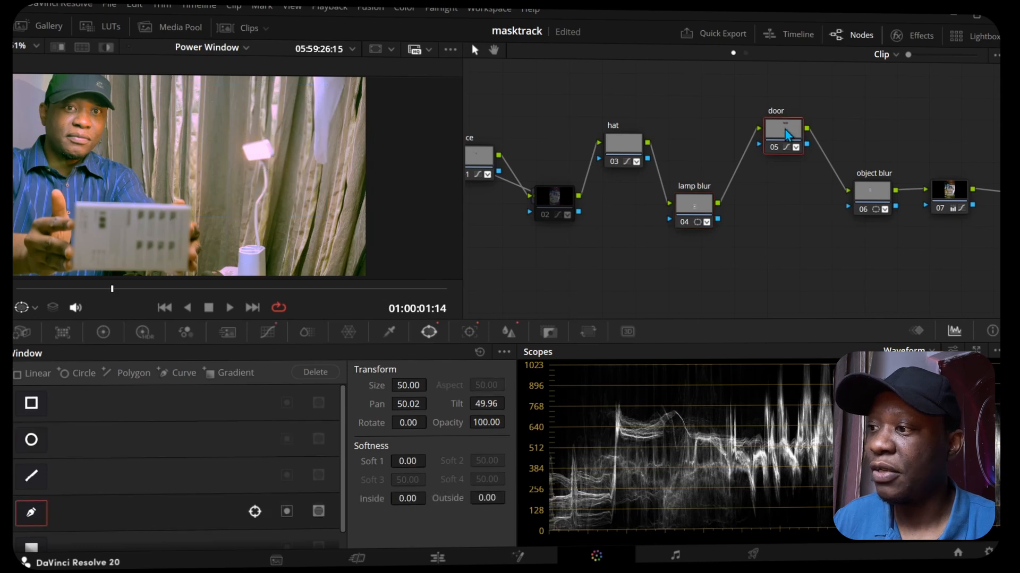
left_click_drag(136, 183, 266, 194)
scroll(269, 197, "down", 2)
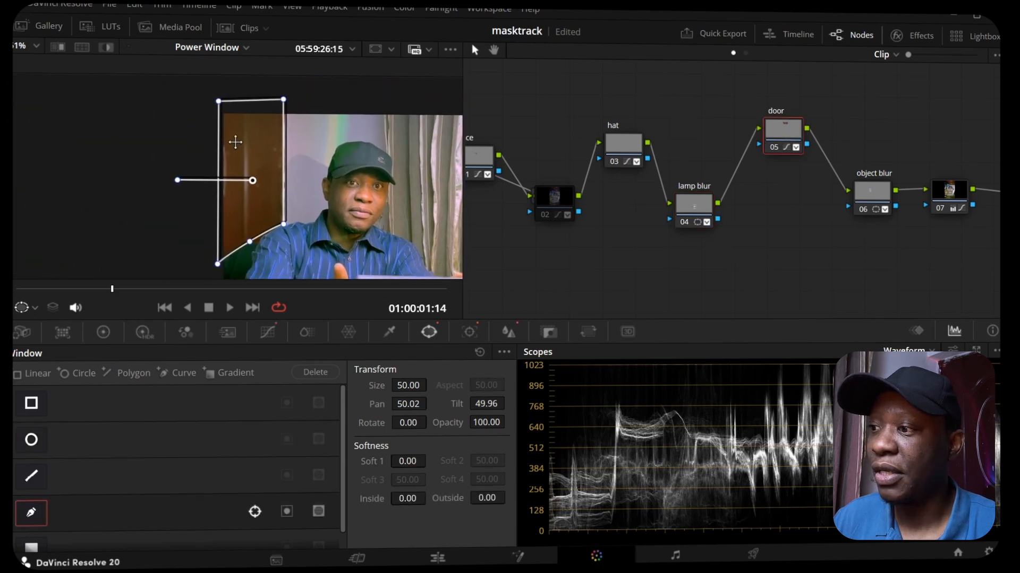
mouse_move(245, 157)
left_mouse_down()
mouse_move(126, 139)
mouse_move(249, 159)
mouse_move(246, 169)
left_mouse_up()
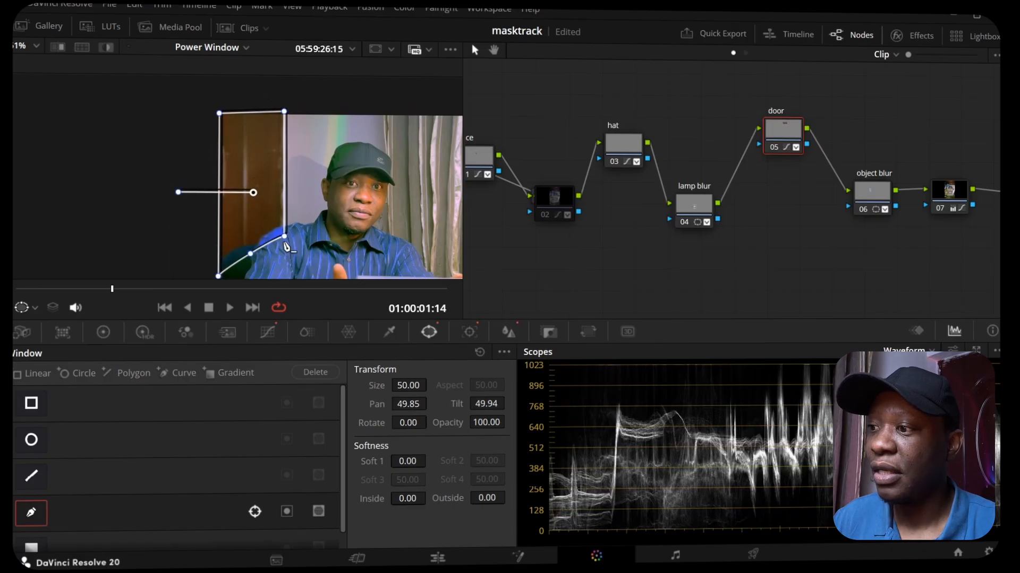
left_click_drag(287, 240, 242, 253)
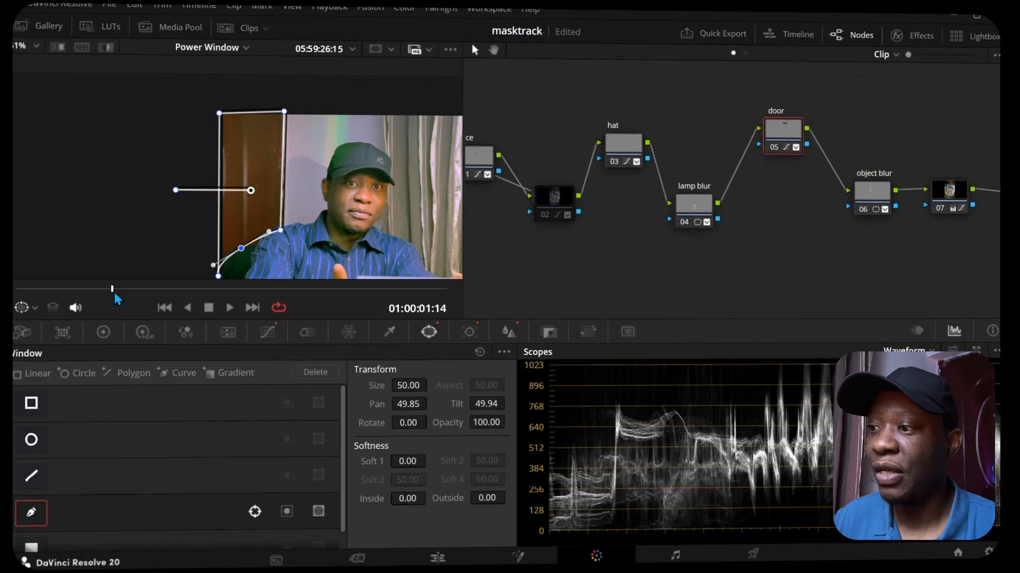
Step: Scrub through the clip and stop at 01:00:02:05 to check the door window on other frames
left_click(397, 290)
left_click_drag(398, 291, 148, 290)
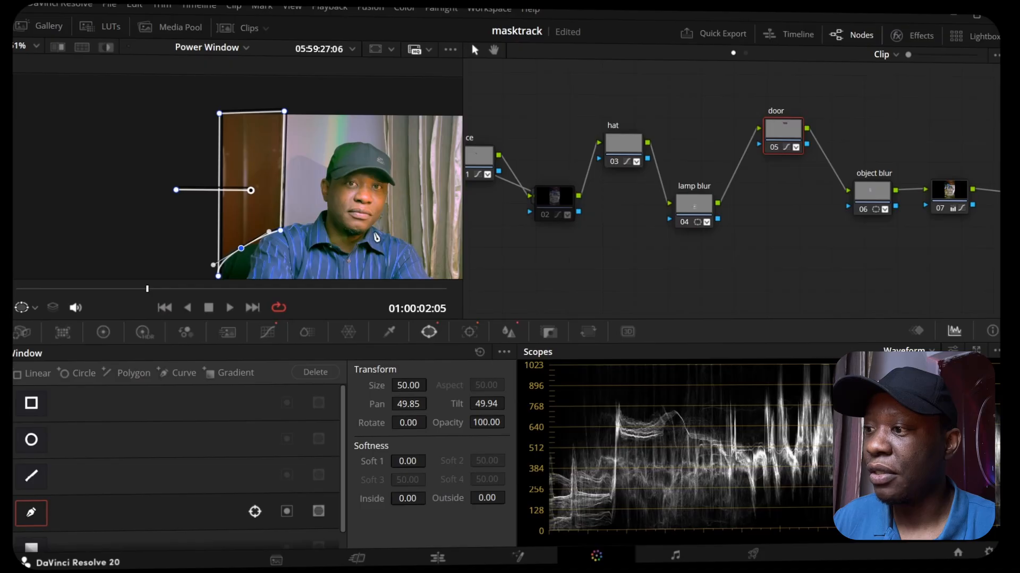
scroll(376, 237, "down", 2)
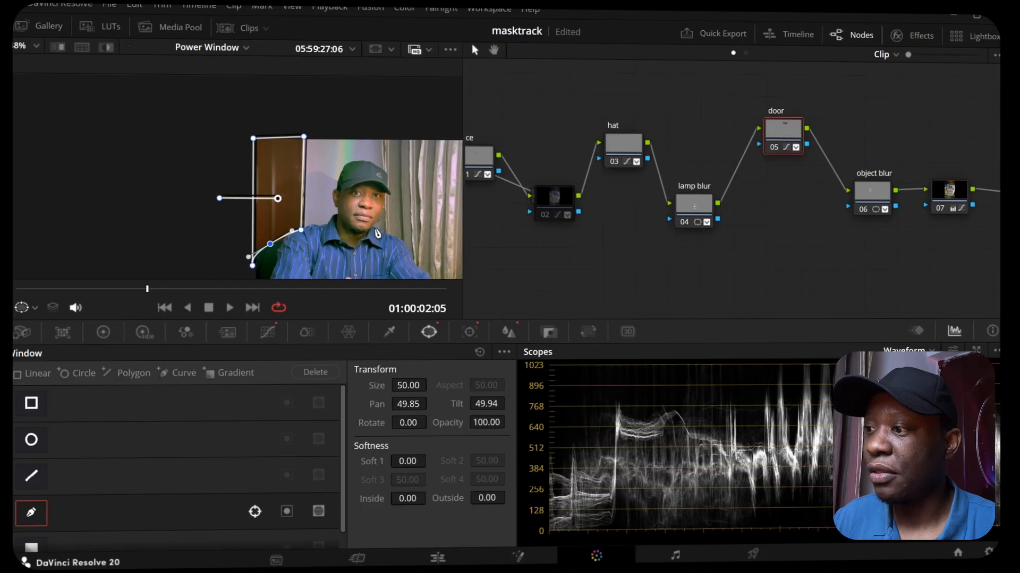
Step: Open the door node's custom curves and examine the door and the rest of the frame up close
left_click(267, 331)
scroll(332, 199, "up", 2)
left_click_drag(322, 206, 107, 146)
scroll(305, 233, "up", 1)
left_click_drag(245, 266, 258, 224)
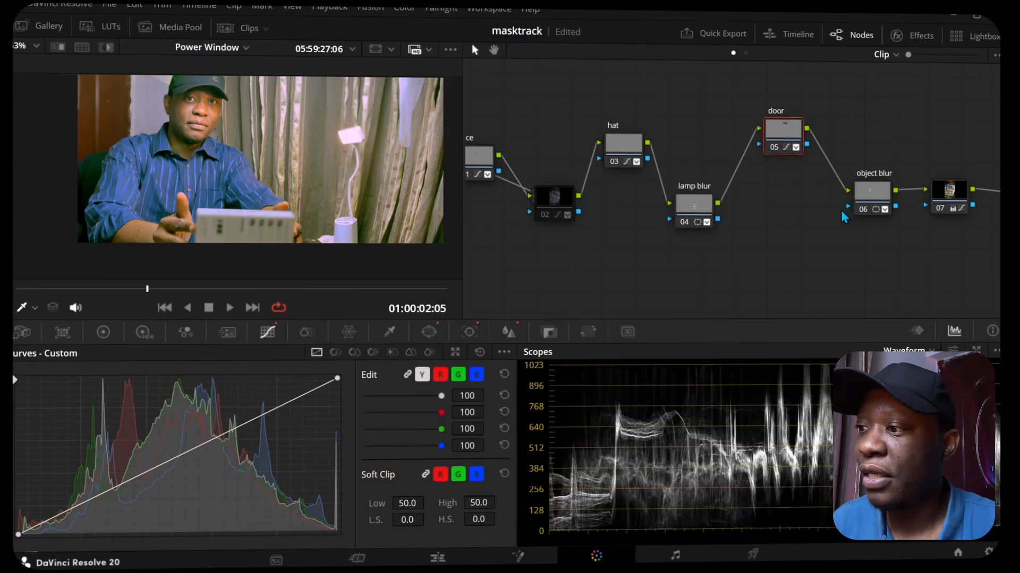
Step: Select the object blur node, show its window on the held box at 01:00:03:18 and highlight the isolated area
left_click_drag(755, 267, 695, 277)
left_click(820, 206)
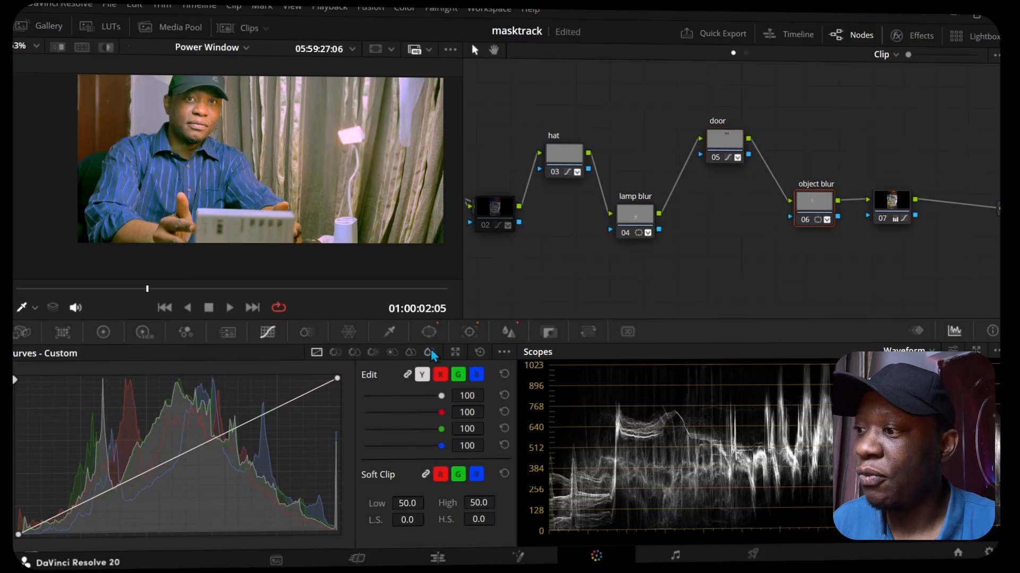
left_click(431, 332)
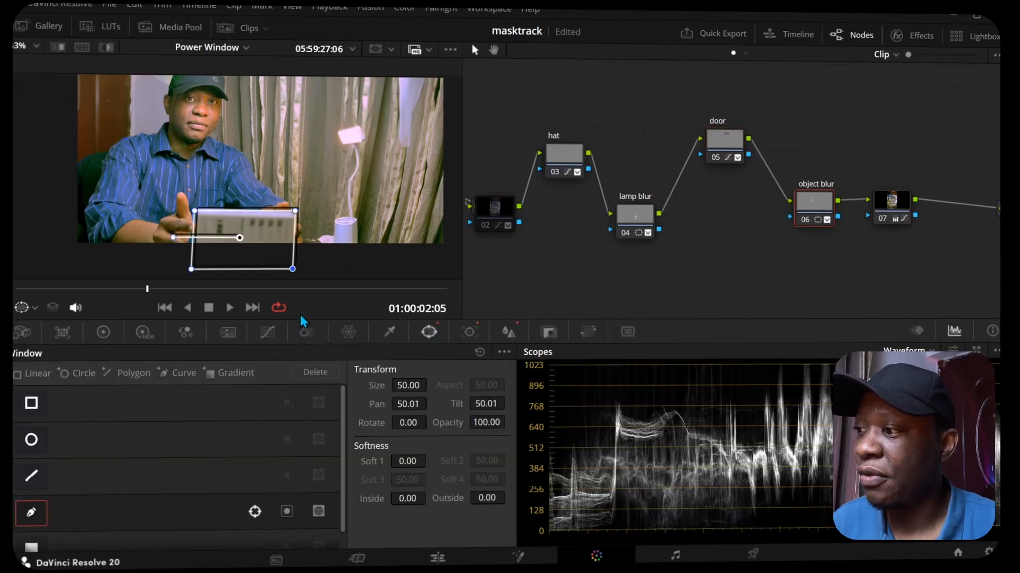
left_click_drag(246, 233, 252, 209)
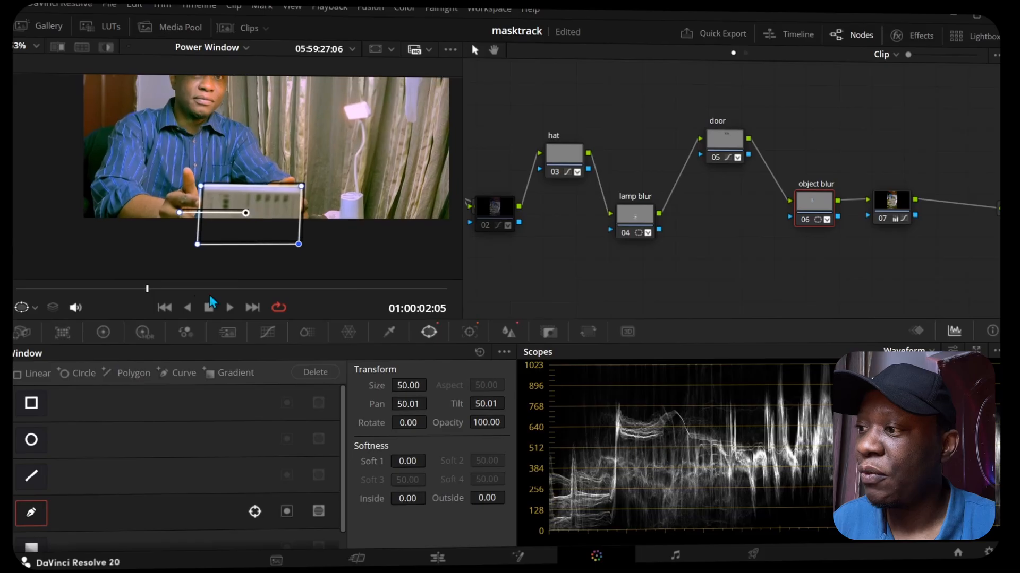
mouse_move(253, 291)
left_mouse_down()
mouse_move(336, 290)
mouse_move(215, 290)
mouse_move(241, 290)
left_mouse_up()
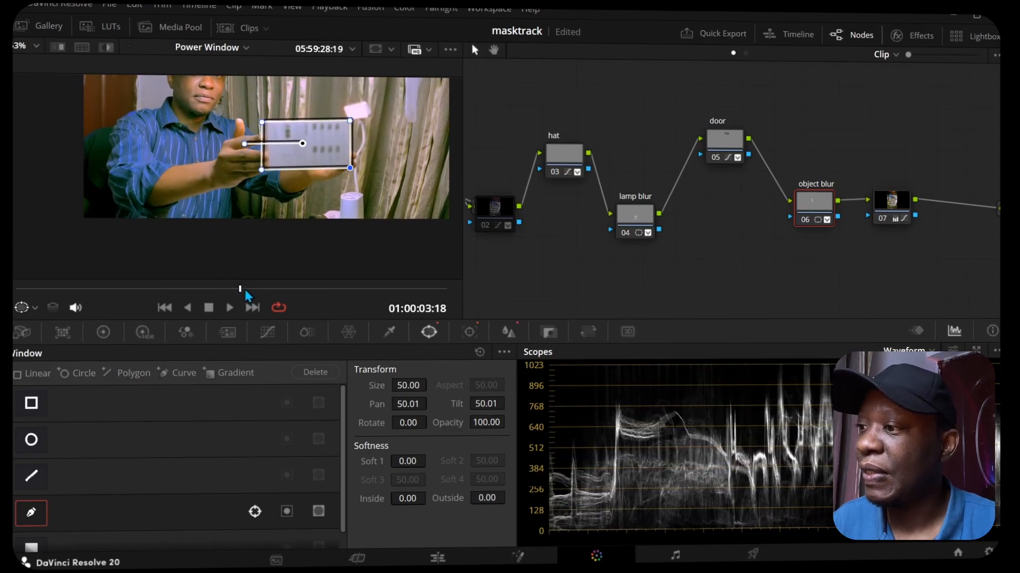
left_click(108, 48)
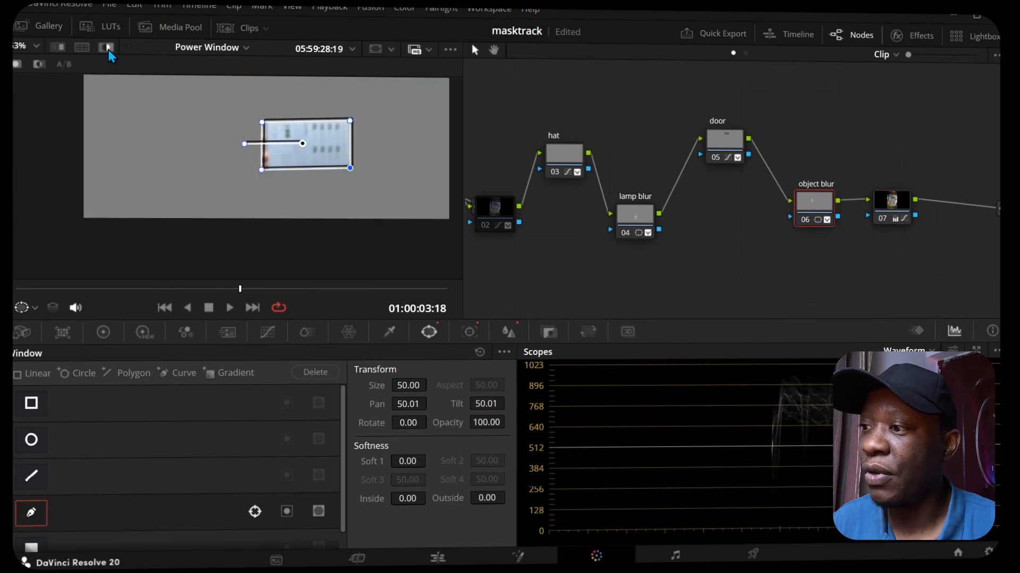
Step: Scrub to 01:00:04:07 to check the object window on the held box, turn off the highlight and bring the face into view
left_click_drag(242, 287, 275, 291)
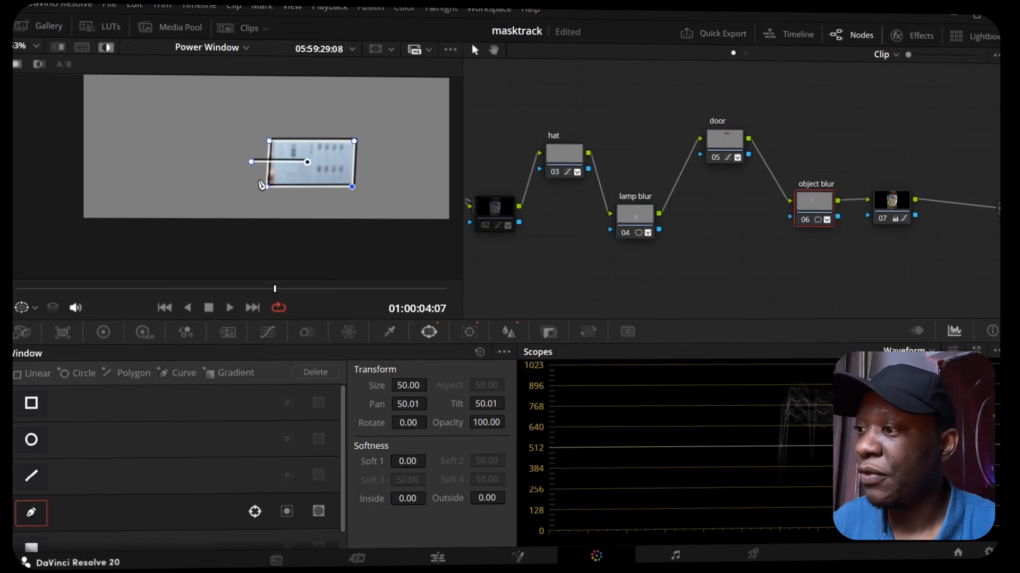
key("shift+h")
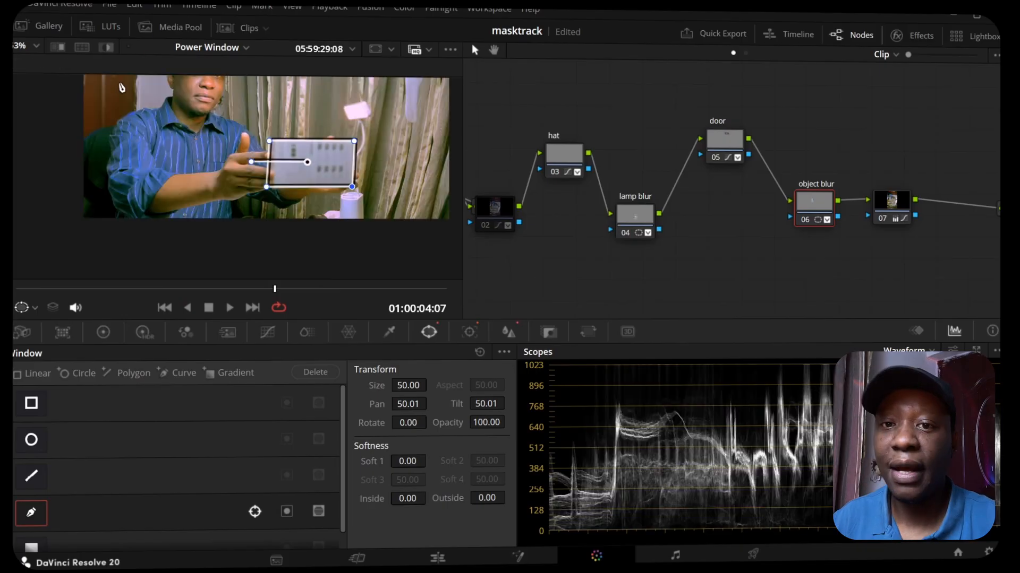
left_click_drag(224, 173, 201, 234)
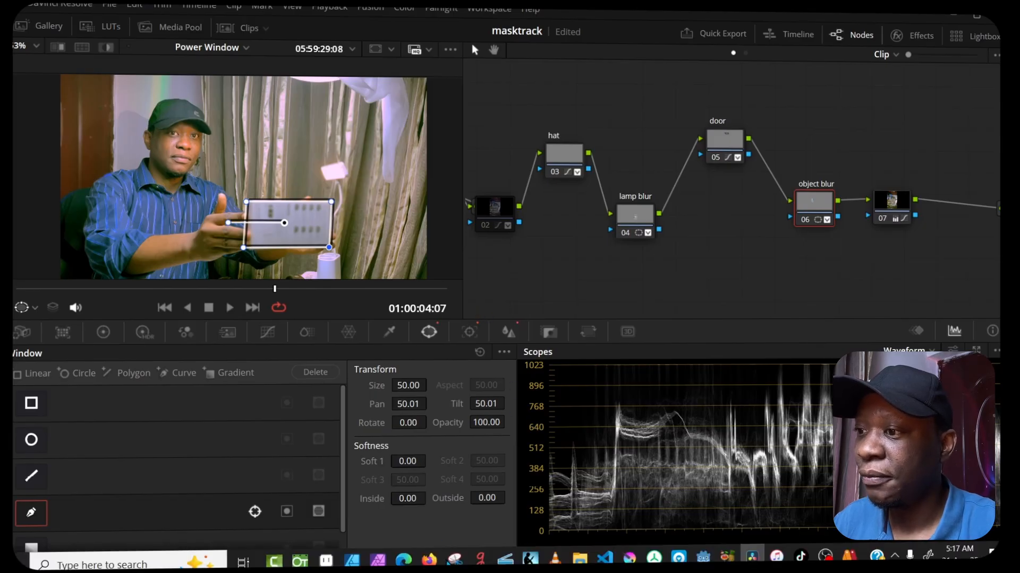
Step: On the Edit page, replace the graded clip in the Power Window timeline with the original A001_08190558_C015.mov at the start
left_click(434, 558)
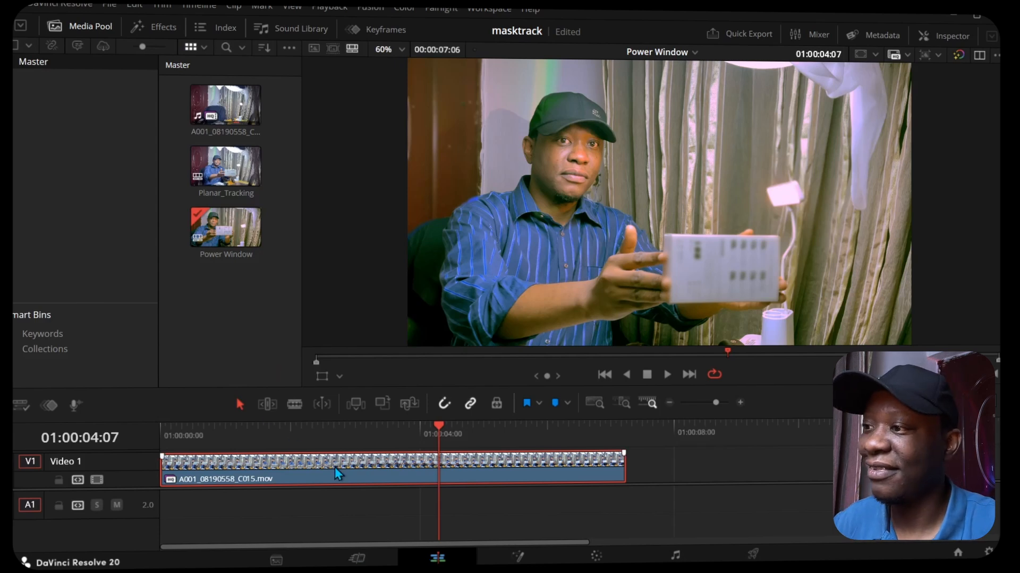
key("Delete")
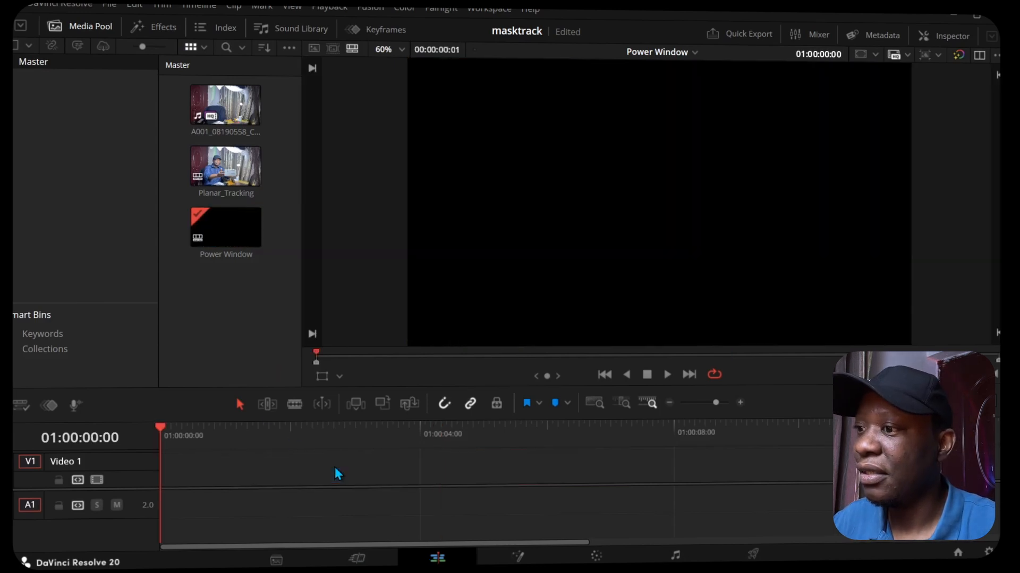
double_click(222, 100)
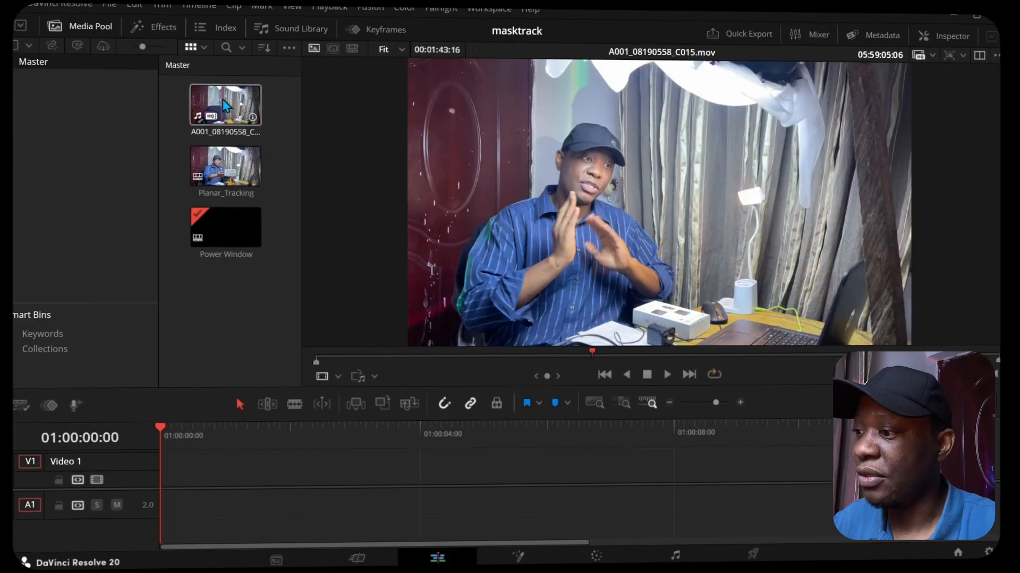
left_click_drag(222, 100, 159, 495)
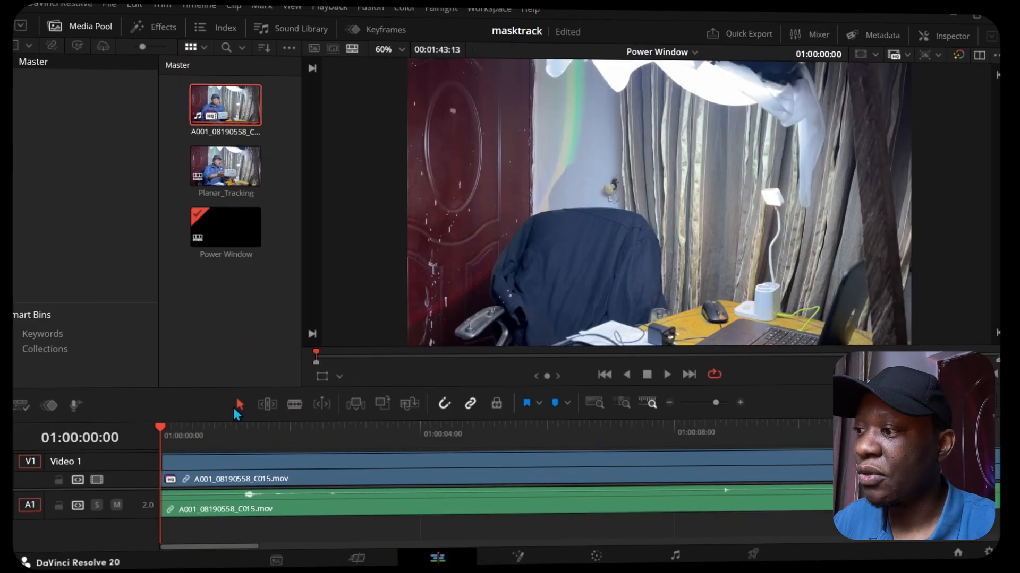
Step: Enlarge the timeline area and split the clip at 01:01:05:06 and 01:01:07:20, around the shot with the held box
left_click_drag(230, 391, 206, 239)
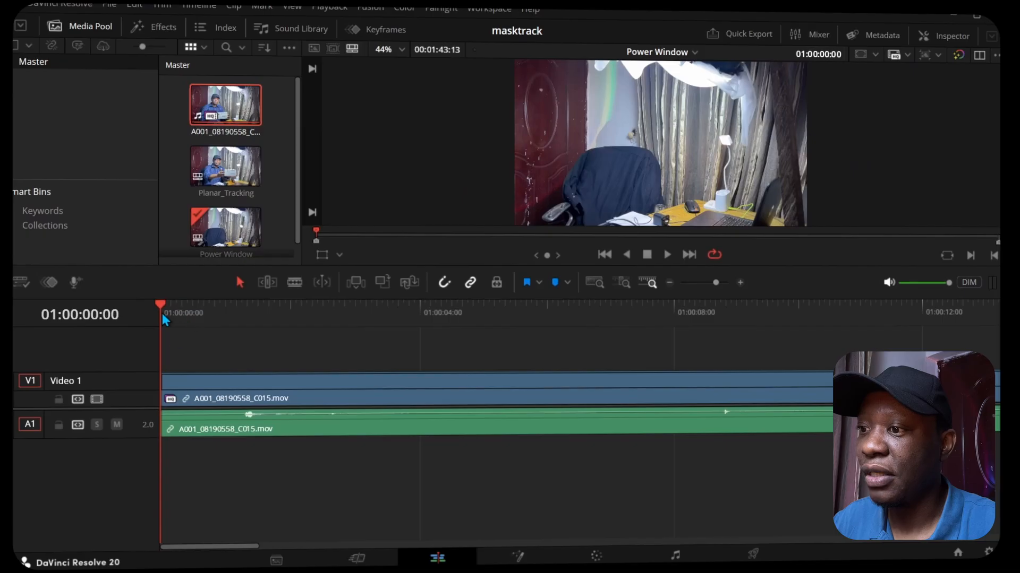
left_click_drag(164, 301, 827, 329)
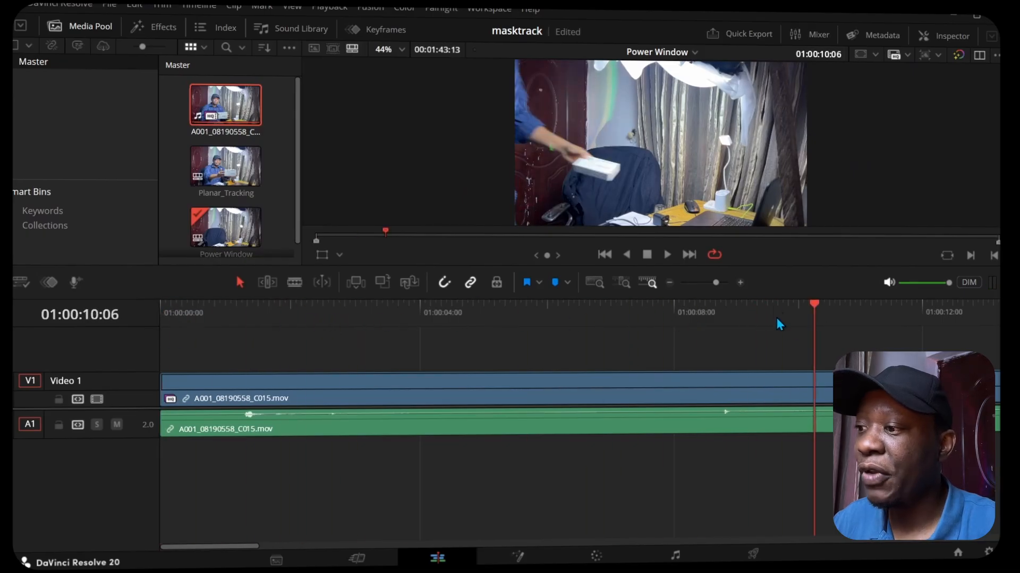
left_click(670, 282)
left_click(669, 283)
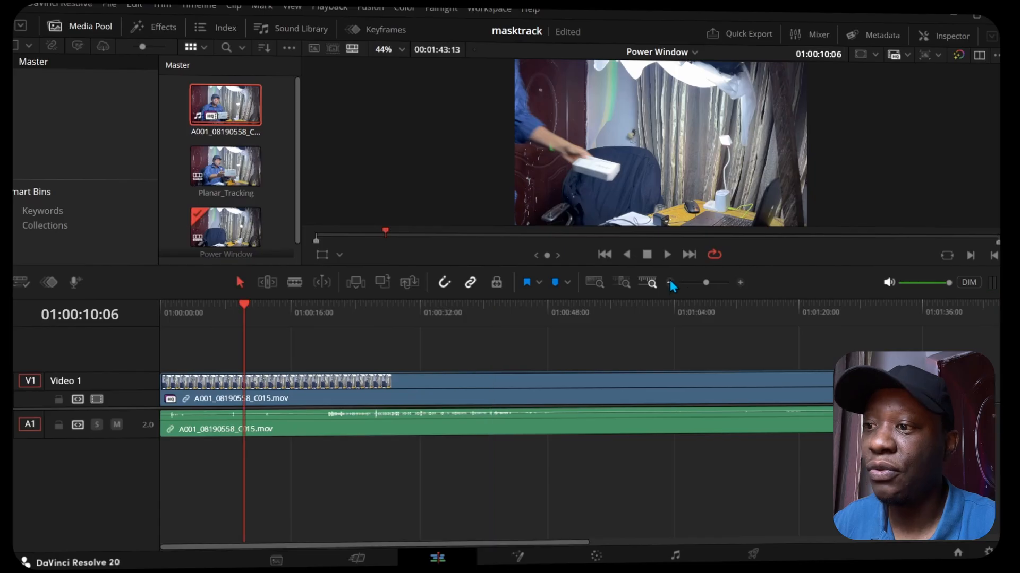
left_click_drag(250, 305, 687, 305)
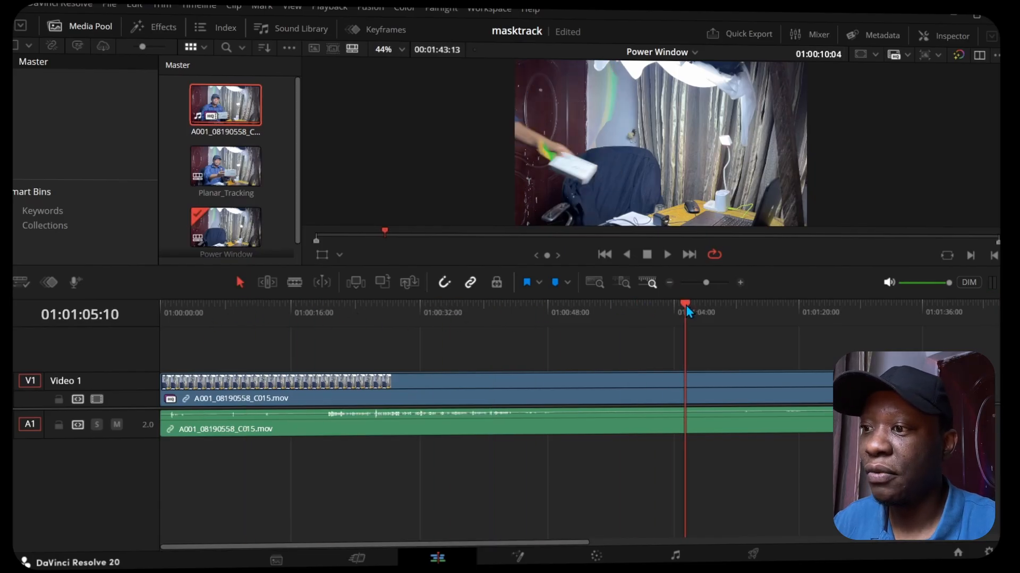
mouse_move(686, 305)
left_mouse_down()
mouse_move(655, 311)
mouse_move(704, 310)
mouse_move(684, 312)
left_mouse_up()
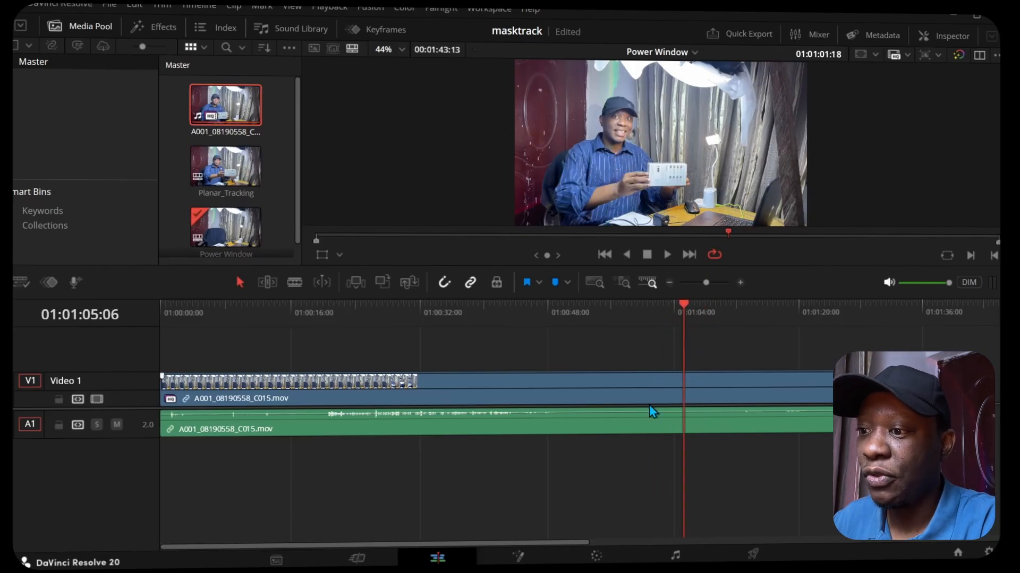
key("ctrl+b")
left_click_drag(682, 304, 704, 311)
key("ctrl+b")
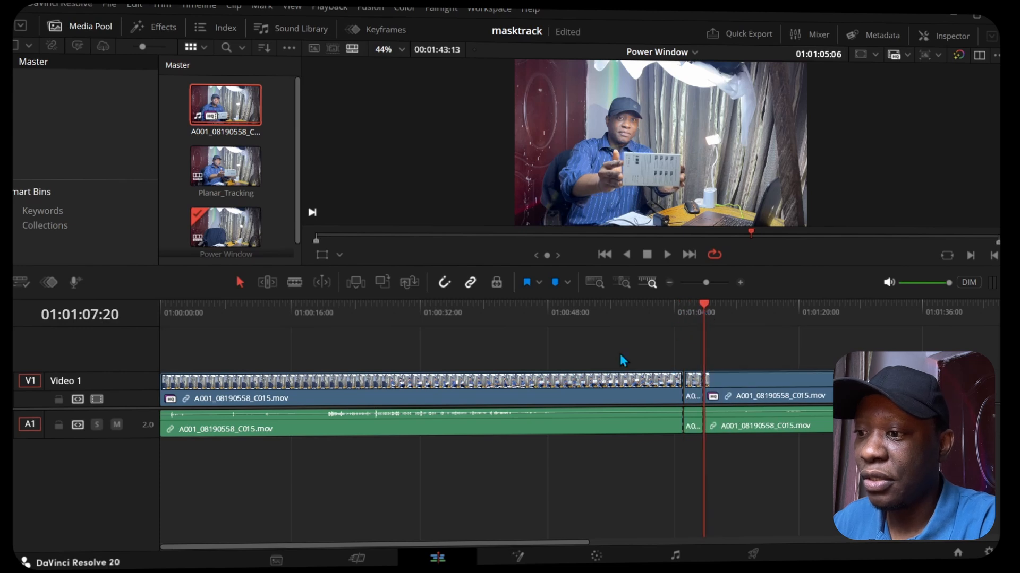
Step: Delete the long sections before and after the two cuts, keeping only the short middle segment at the timeline's start
left_click_drag(584, 387, 572, 444)
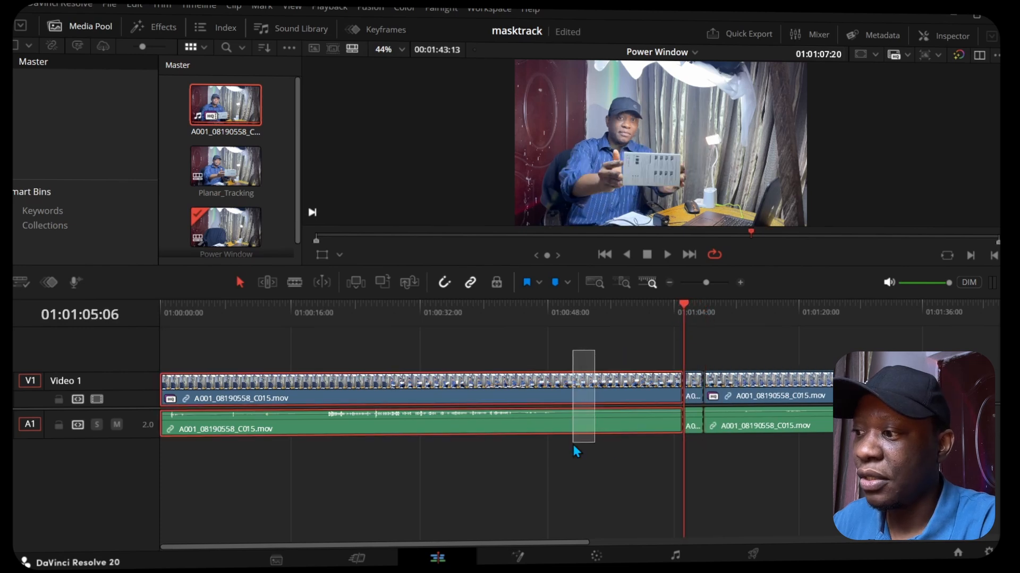
key("Delete")
left_click_drag(381, 406, 381, 454)
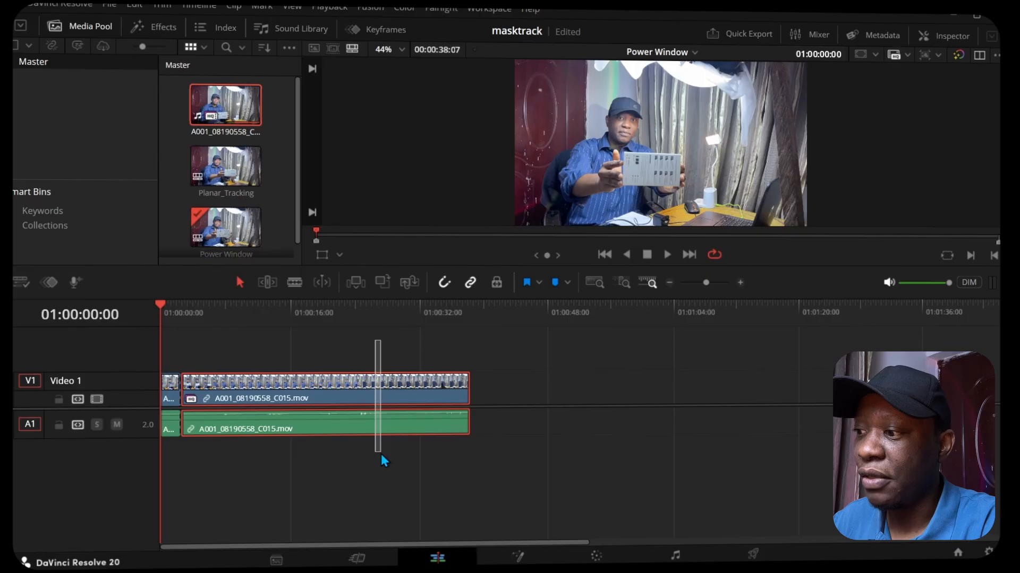
key("Delete")
Step: Play back the trimmed clip to review the box movement and stop at 01:00:01:02
left_click(740, 283)
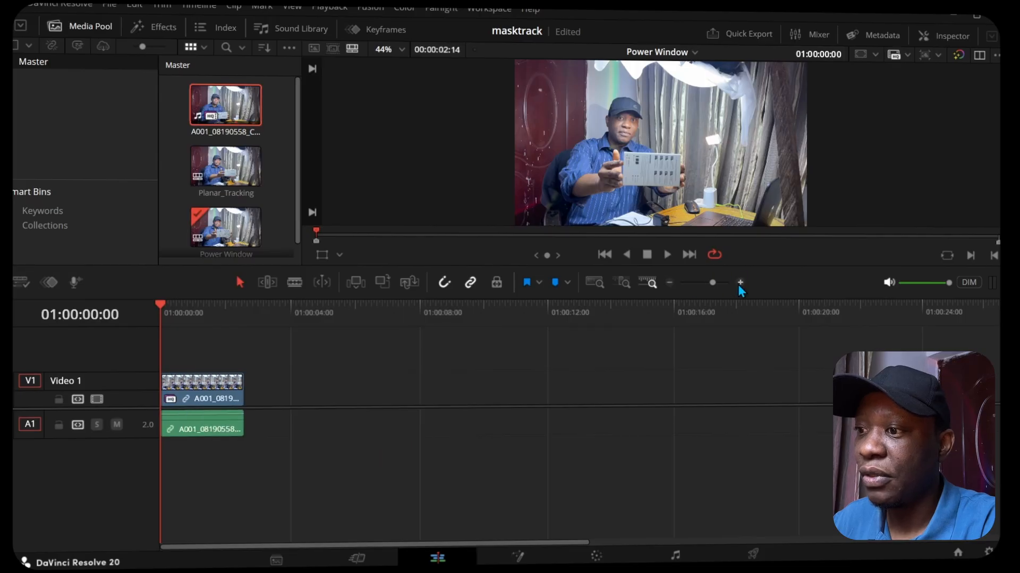
left_click(667, 254)
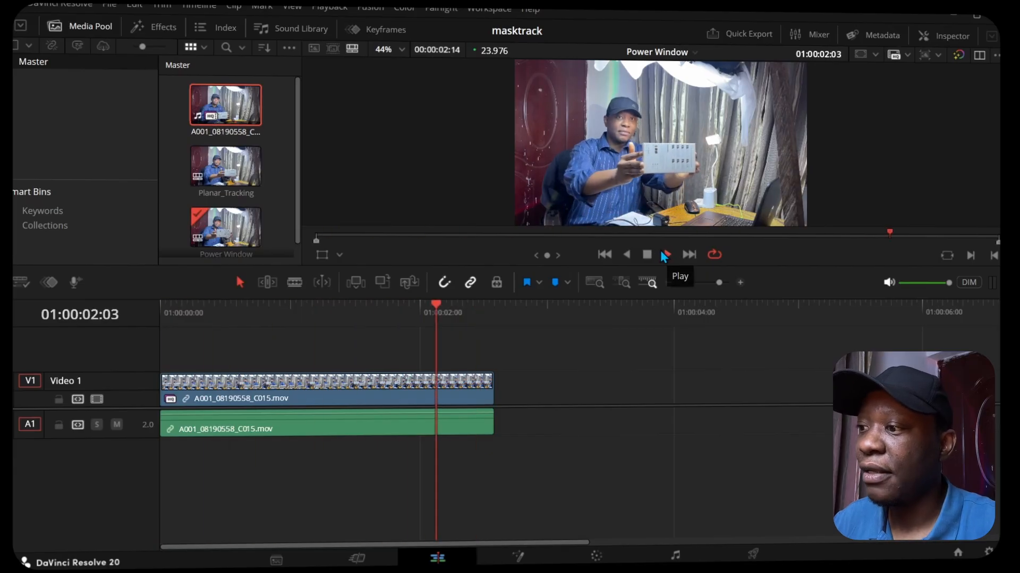
left_click(647, 255)
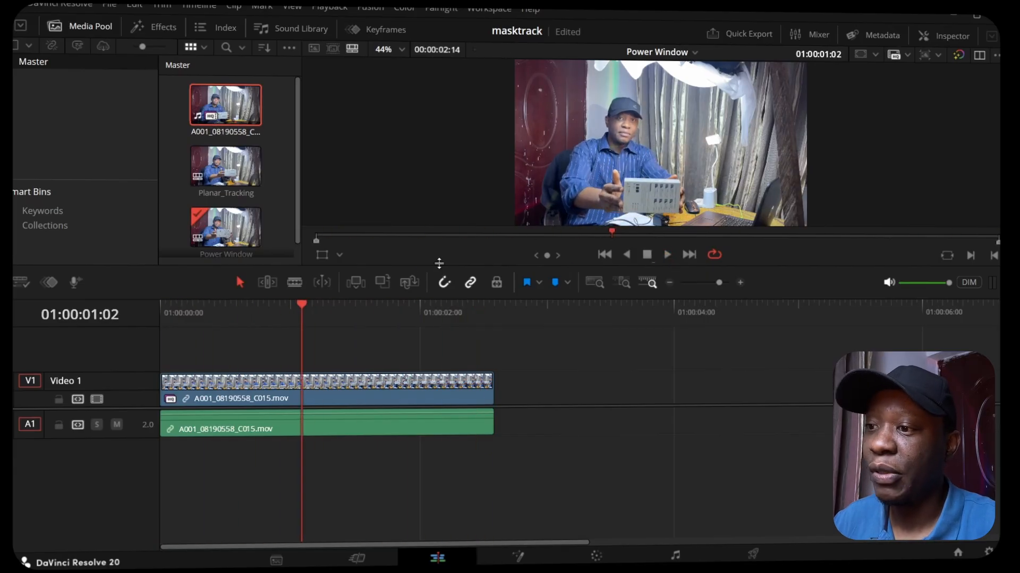
Step: On the Color page, add a circle power window to node 01, shrink it and centre it on the lamp head
left_click(596, 556)
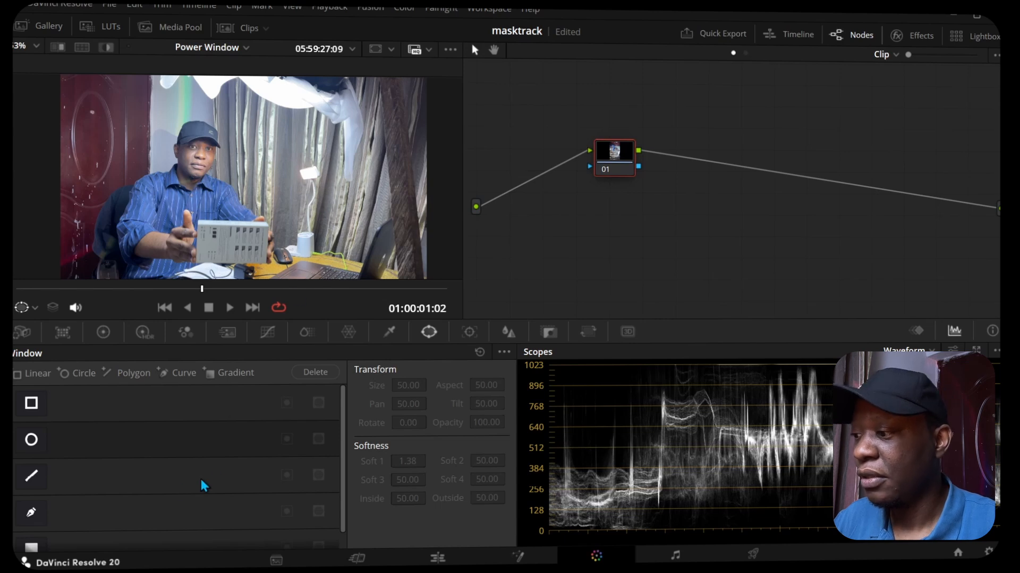
left_click(33, 443)
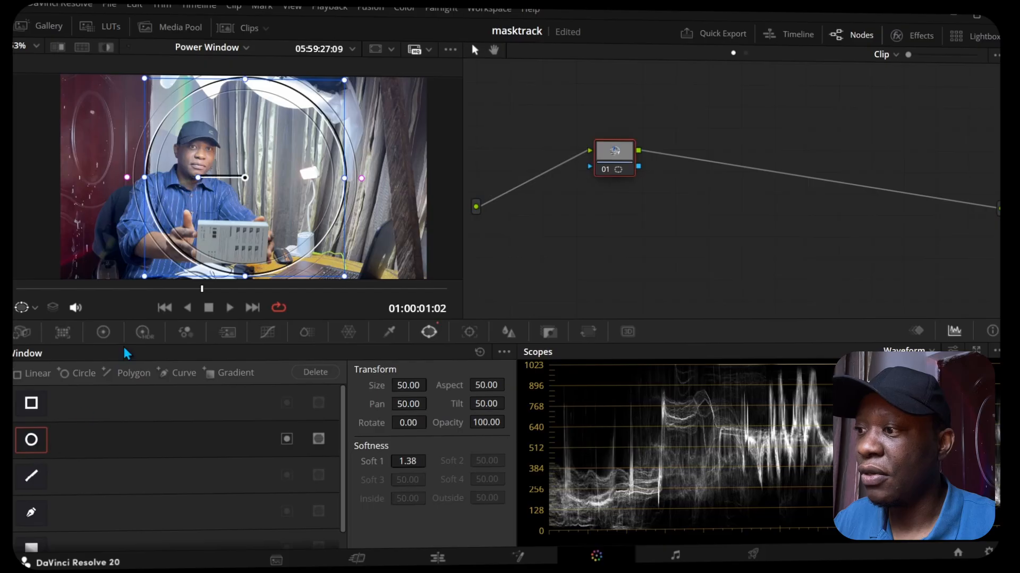
left_click_drag(246, 179, 312, 190)
left_click_drag(213, 94, 309, 172)
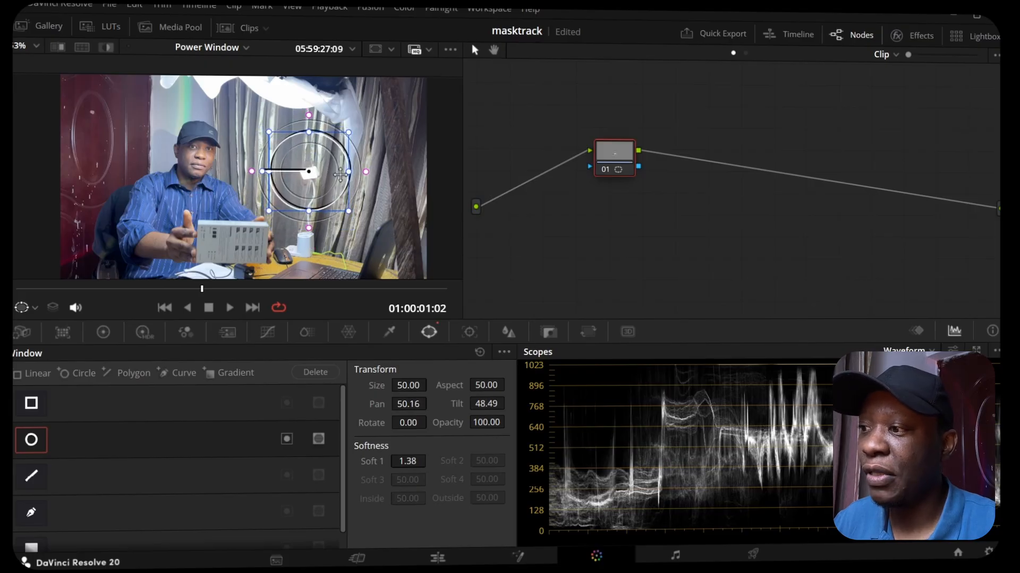
Step: Widen the circle window's softness to about 2.04, checking the isolated lamp area with the highlight view
mouse_move(367, 174)
left_mouse_down()
mouse_move(376, 178)
mouse_move(365, 180)
left_mouse_up()
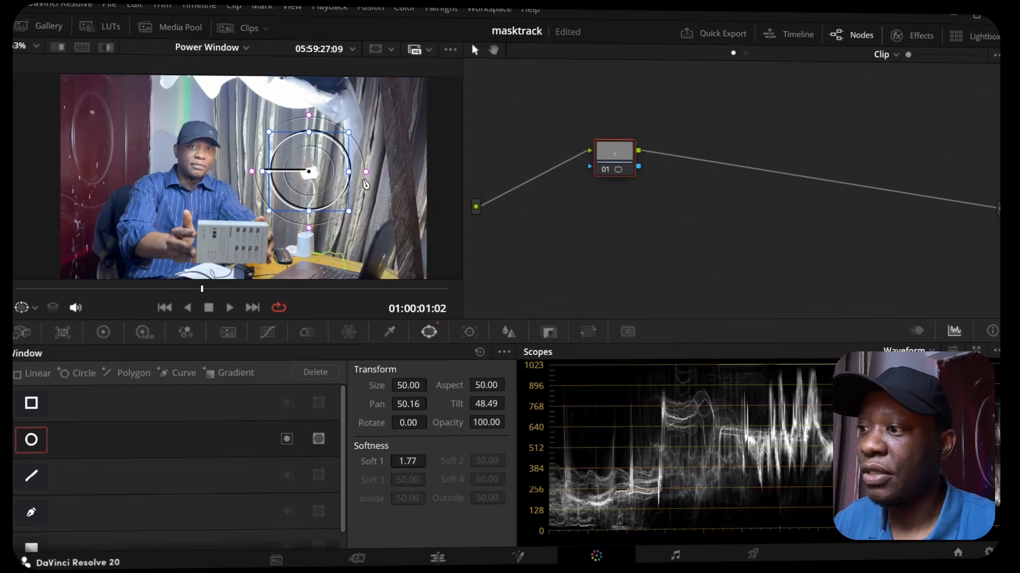
left_click(106, 48)
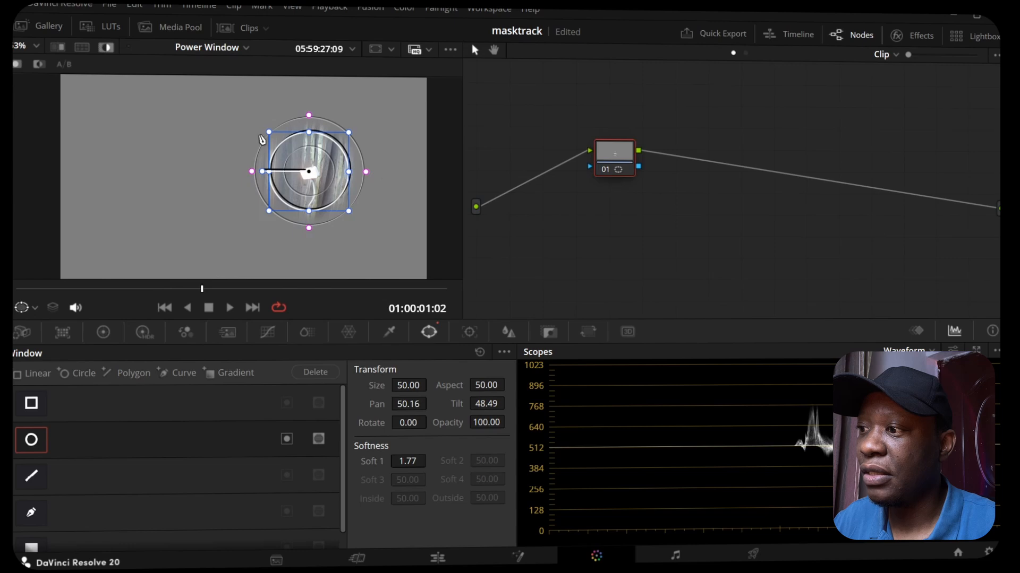
mouse_move(366, 178)
left_mouse_down()
mouse_move(405, 186)
mouse_move(352, 180)
mouse_move(400, 182)
mouse_move(367, 176)
left_mouse_up()
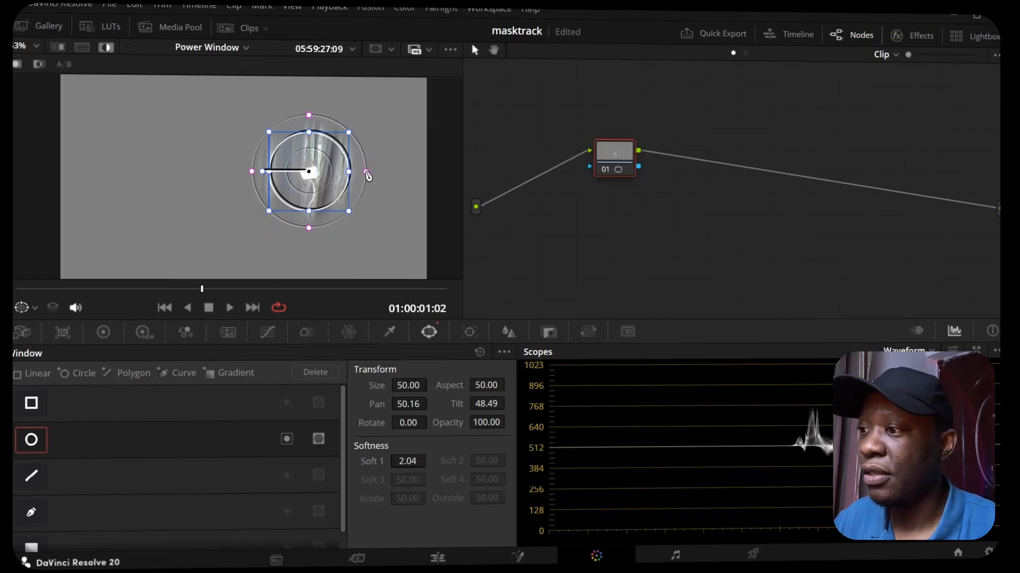
left_click(111, 48)
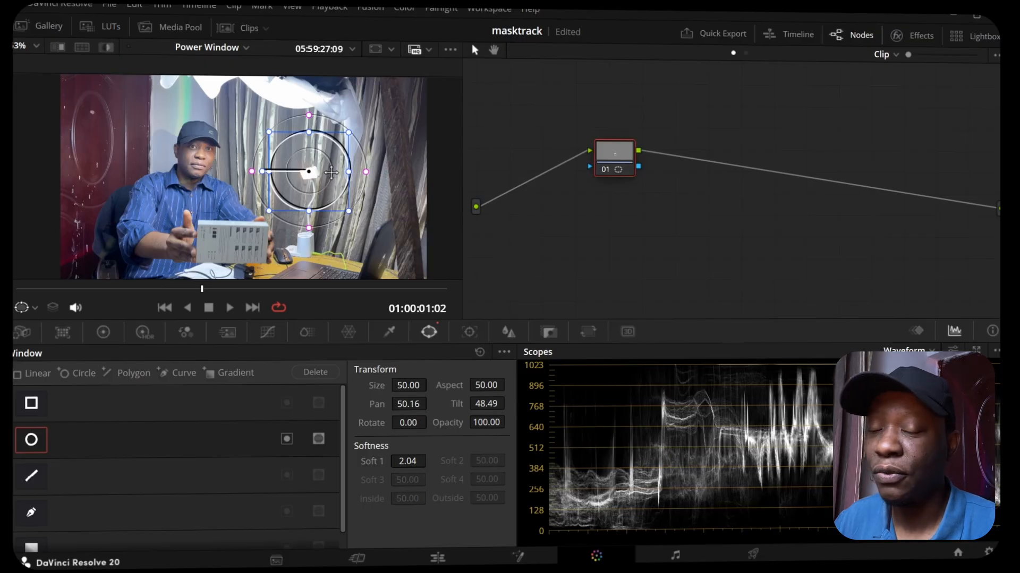
Step: Blur the windowed lamp area with a radius of 0.70 and label node 01 "Lamp Blur"
left_click(511, 336)
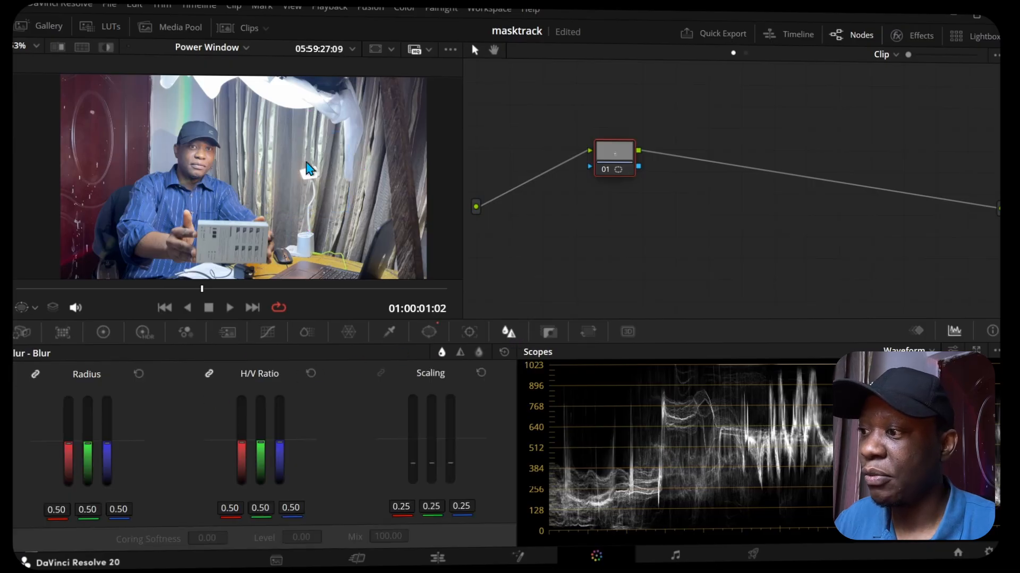
left_click_drag(88, 445, 89, 421)
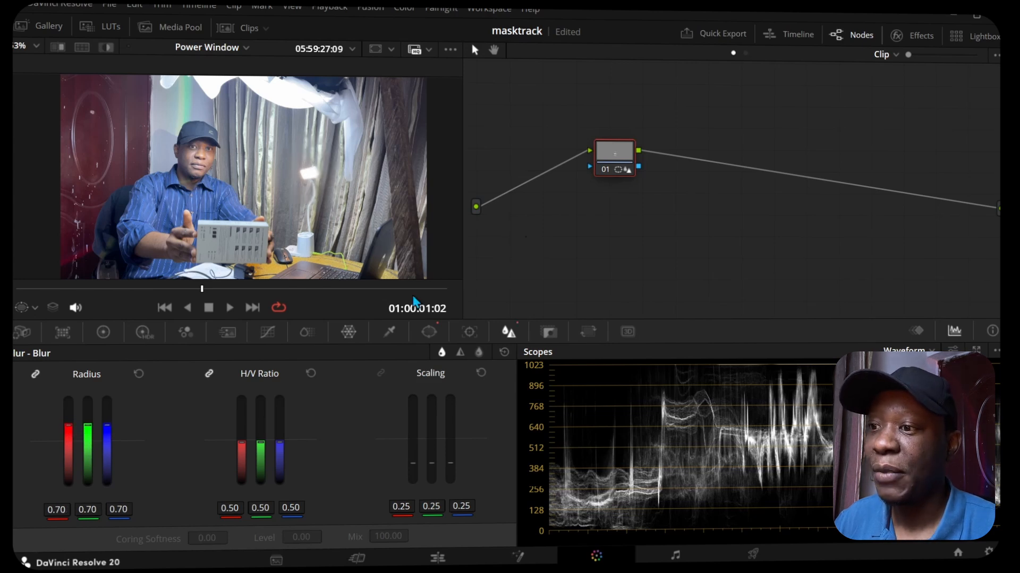
right_click(617, 154)
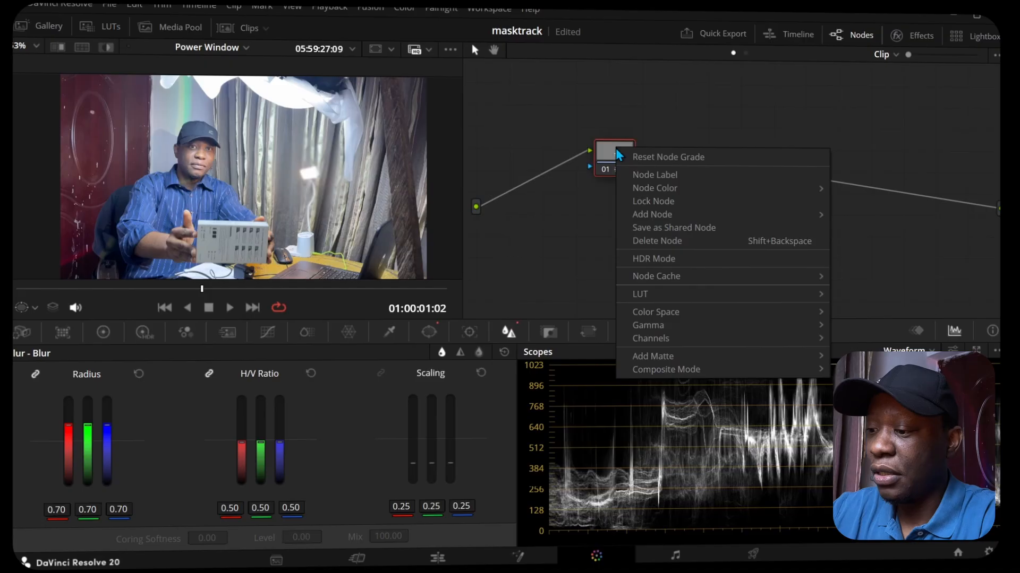
left_click(636, 175)
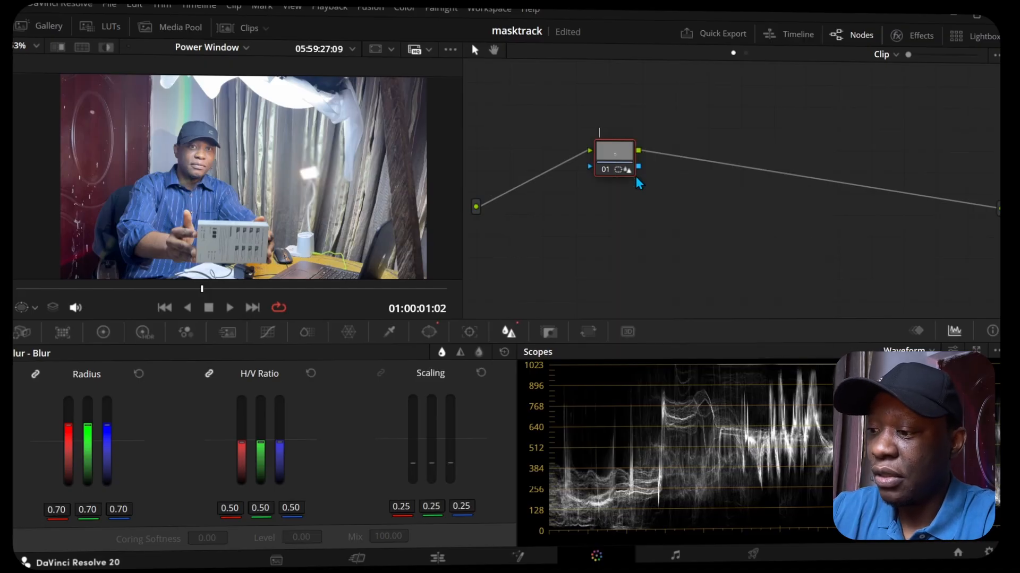
type("Lamp B")
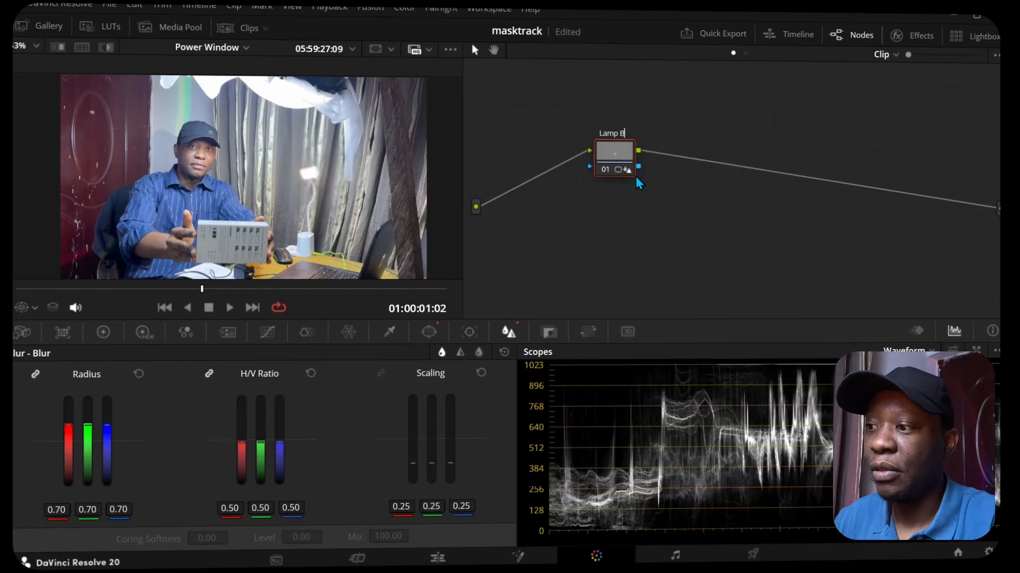
type("lur")
key("Return")
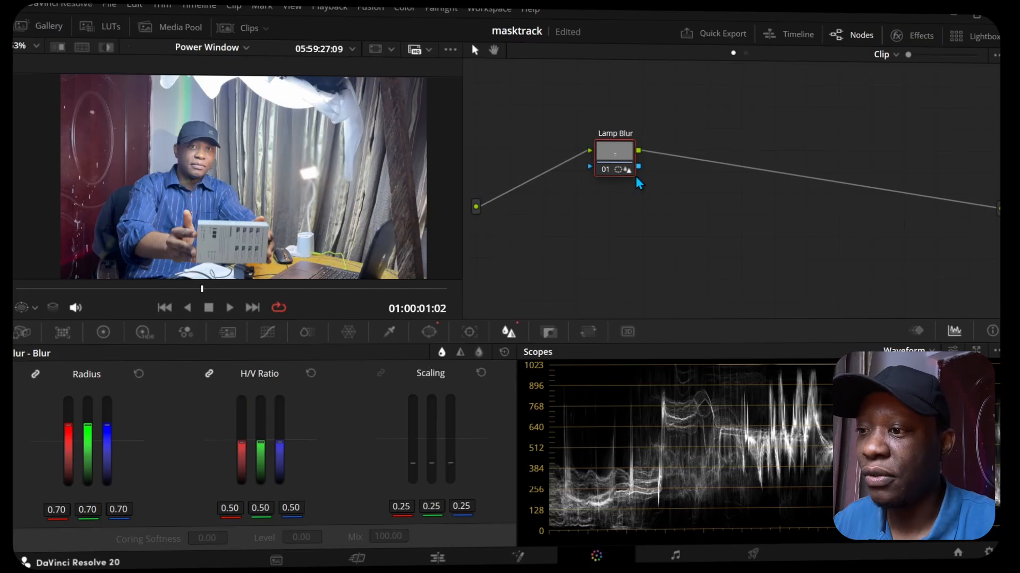
Step: Branch a second node from the source beneath Lamp Blur, joined to it through a mixer, and move it further down
right_click(618, 167)
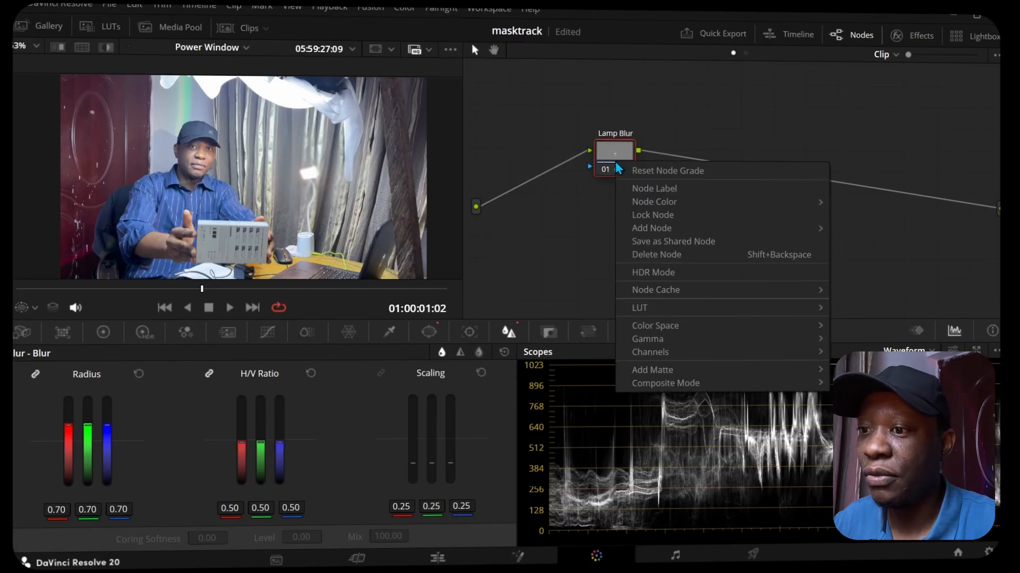
mouse_move(709, 232)
left_click(860, 256)
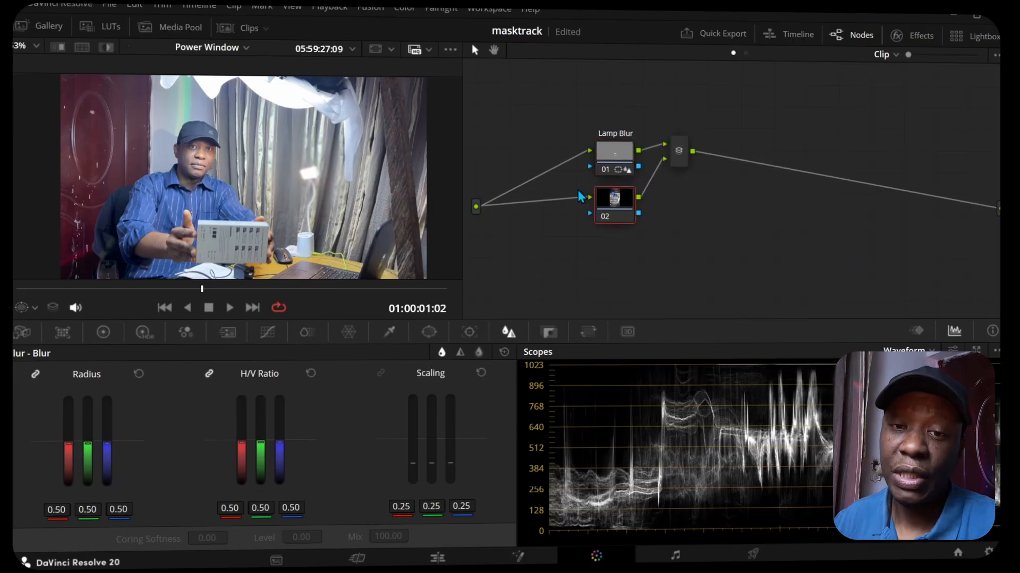
left_click_drag(619, 207, 618, 236)
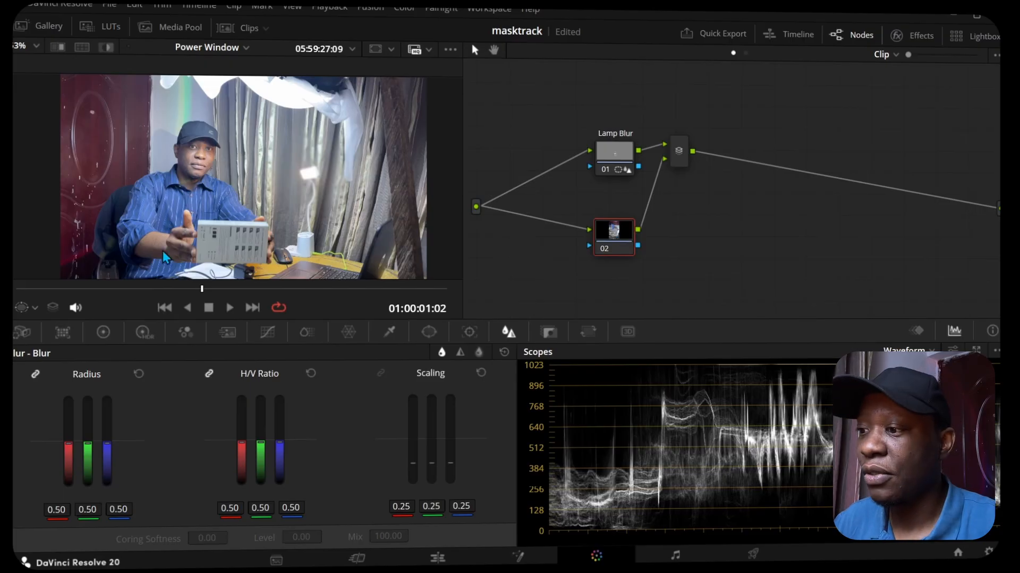
Step: Start a curve power window on node 02, tracing the door's edge from above the frame down to the subject's shoulder
left_click(429, 332)
scroll(23, 531, "down", 1)
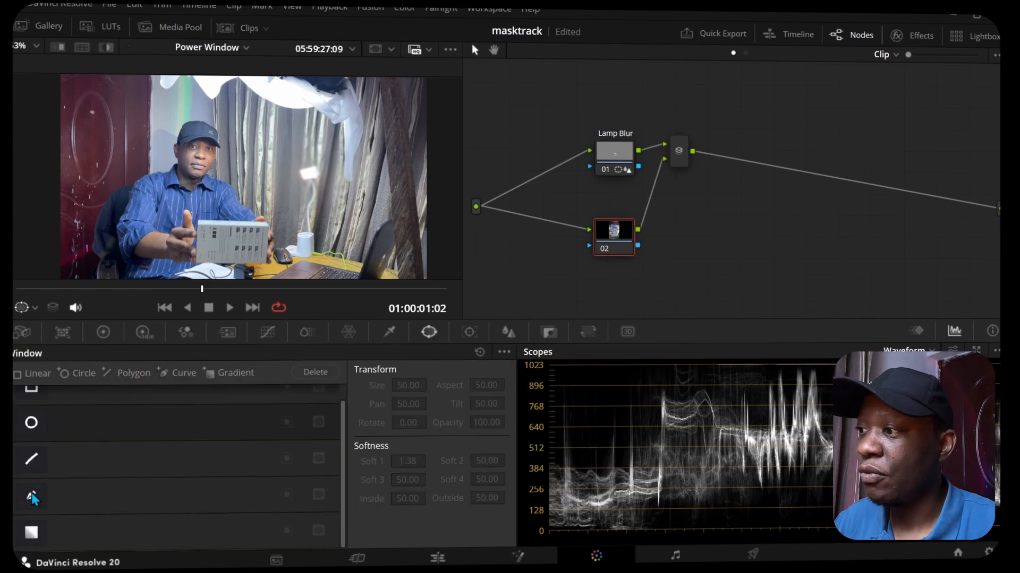
left_click(32, 497)
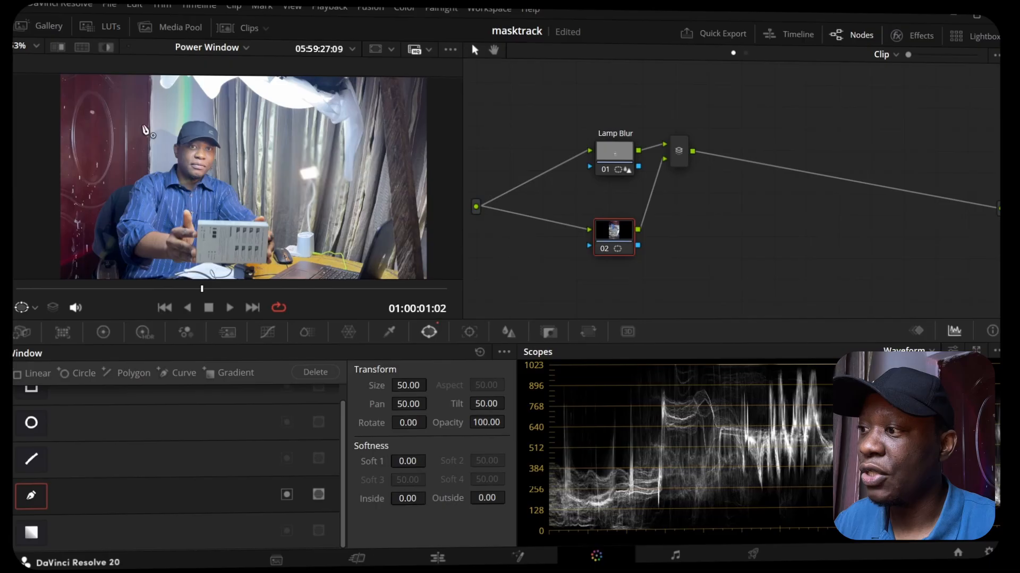
left_click_drag(134, 116, 171, 137)
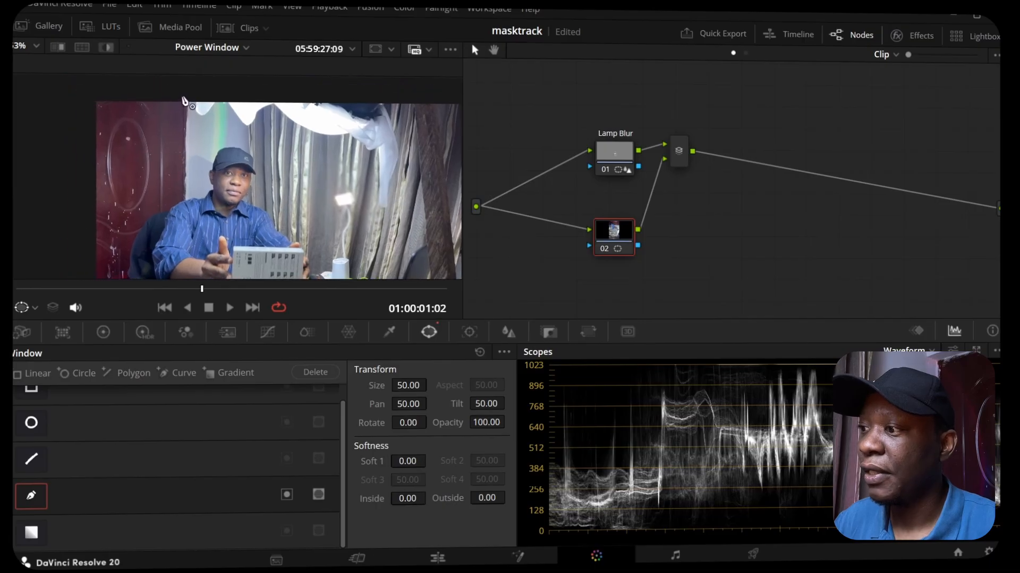
left_click(185, 93)
left_click(186, 199)
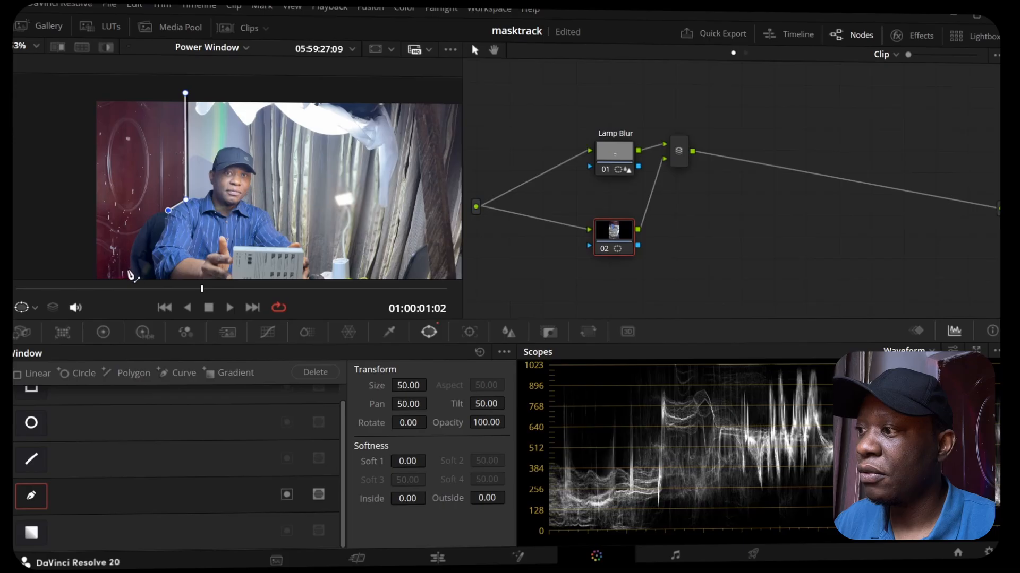
Step: Continue the curve outline down along the chair and around outside the picture frame, closing it around the door
left_click_drag(64, 237, 86, 193)
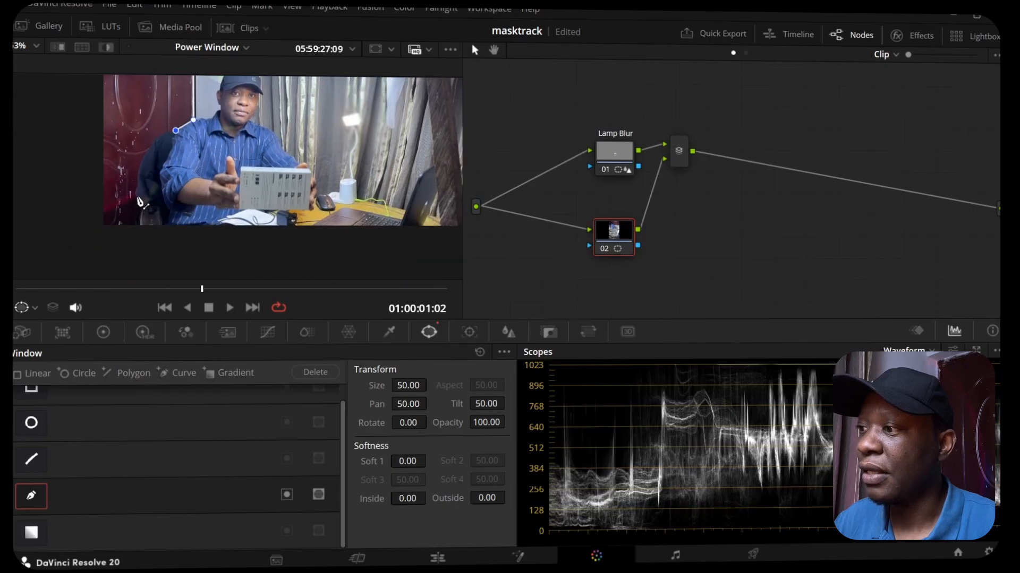
left_click(147, 144)
left_click(136, 192)
left_click(140, 206)
left_click(140, 234)
left_click(79, 238)
left_click_drag(68, 162, 81, 267)
left_click(96, 139)
left_click(204, 145)
left_click_drag(73, 205, 137, 134)
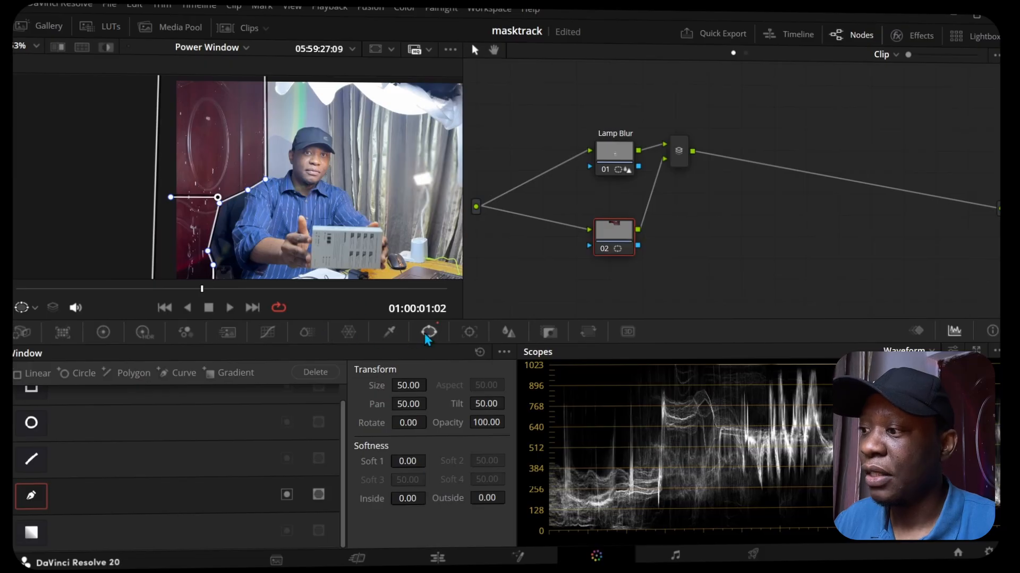
Step: Blur the windowed door with a radius of 0.72 and darken its shadows using a two-point custom curve
left_click(504, 336)
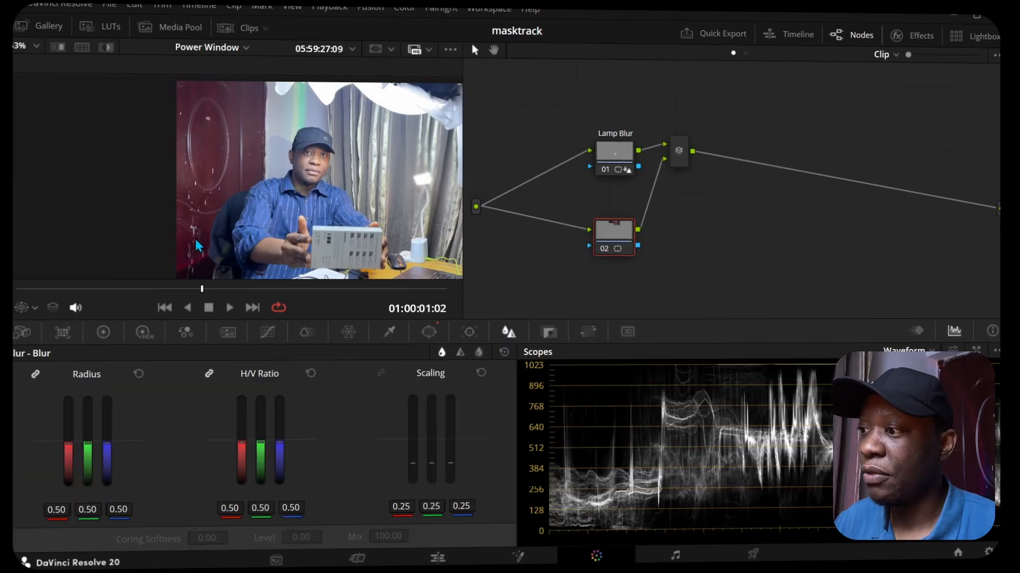
left_click_drag(91, 452, 91, 431)
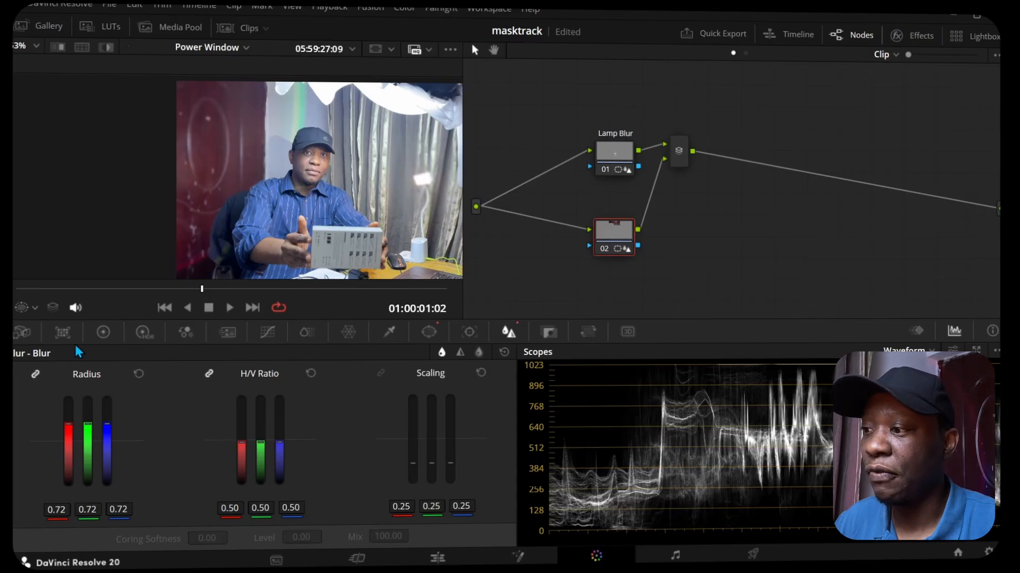
left_click(268, 332)
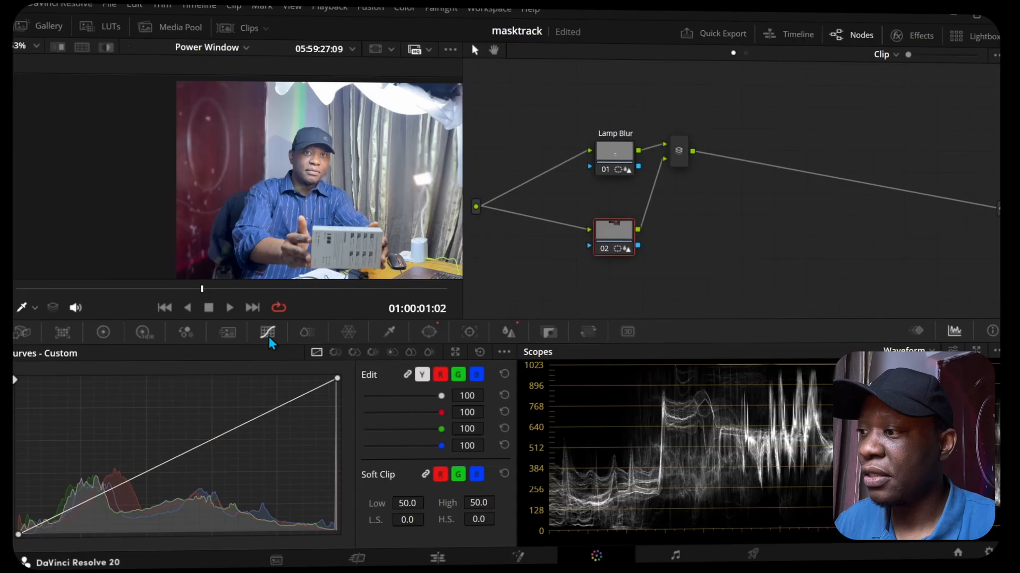
left_click(98, 493)
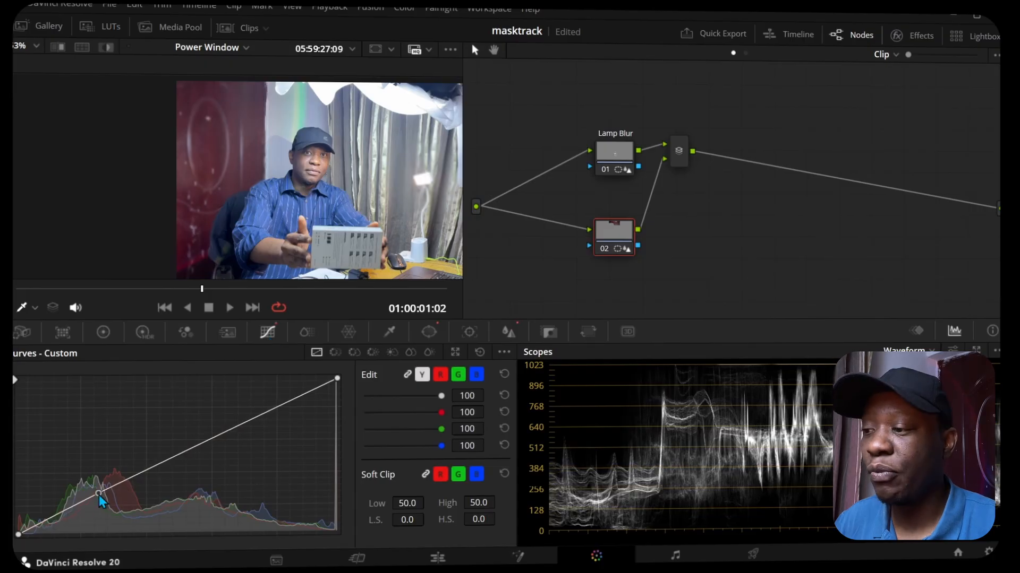
left_click(268, 411)
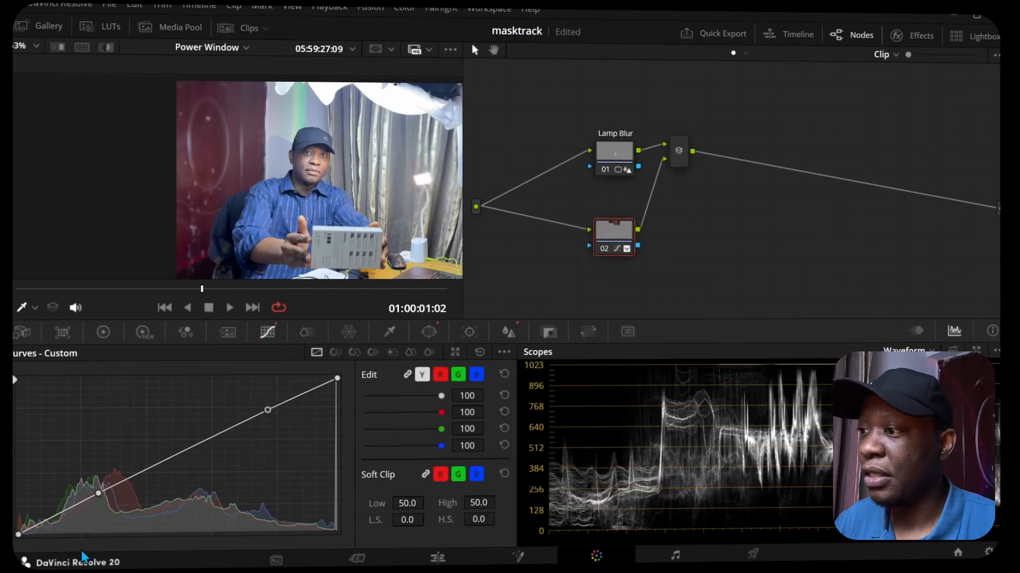
left_click_drag(98, 493, 106, 508)
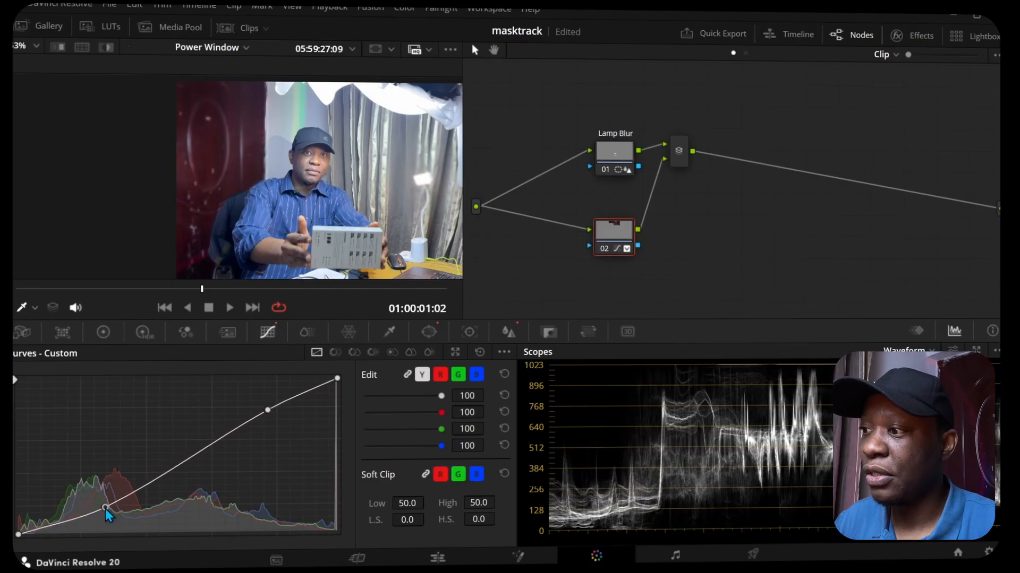
mouse_move(269, 413)
left_mouse_down()
mouse_move(257, 391)
mouse_move(267, 415)
left_mouse_up()
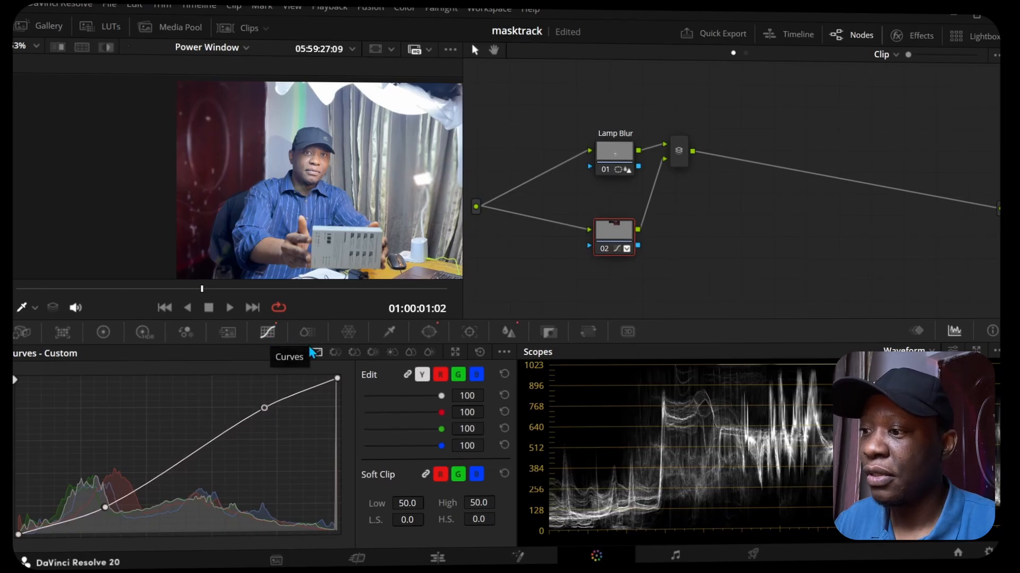
Step: Slightly reduce the saturation of the door's red tones with Hue Vs Sat, widening the affected range towards magenta and red
left_click(353, 353)
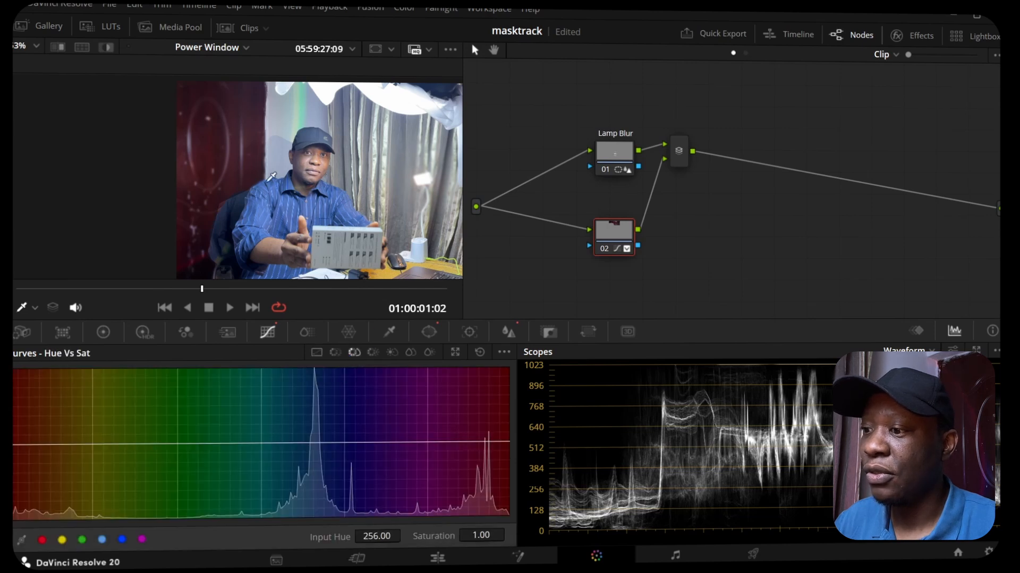
left_click(302, 267)
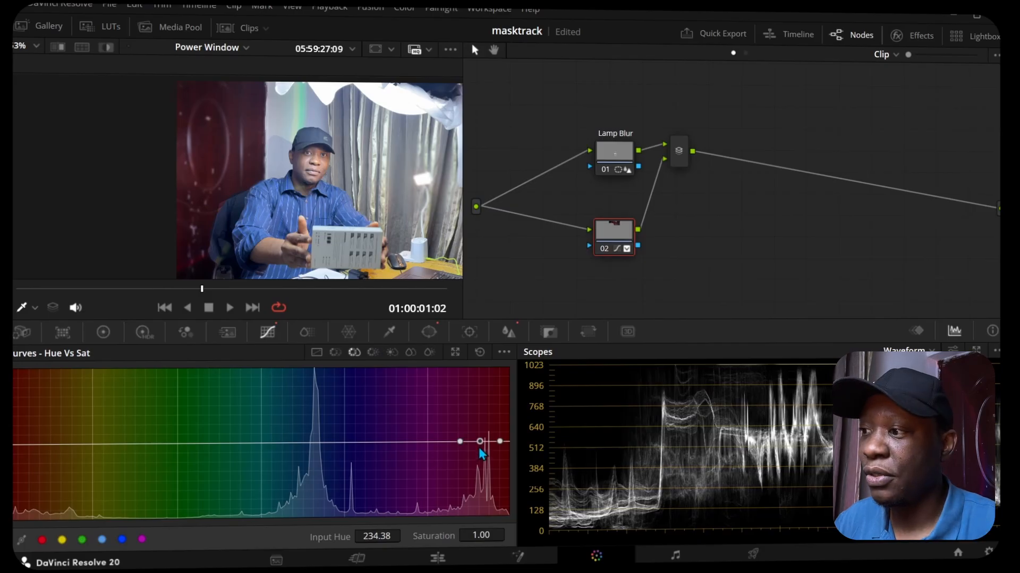
left_click_drag(478, 455, 418, 443)
left_click_drag(499, 441, 508, 446)
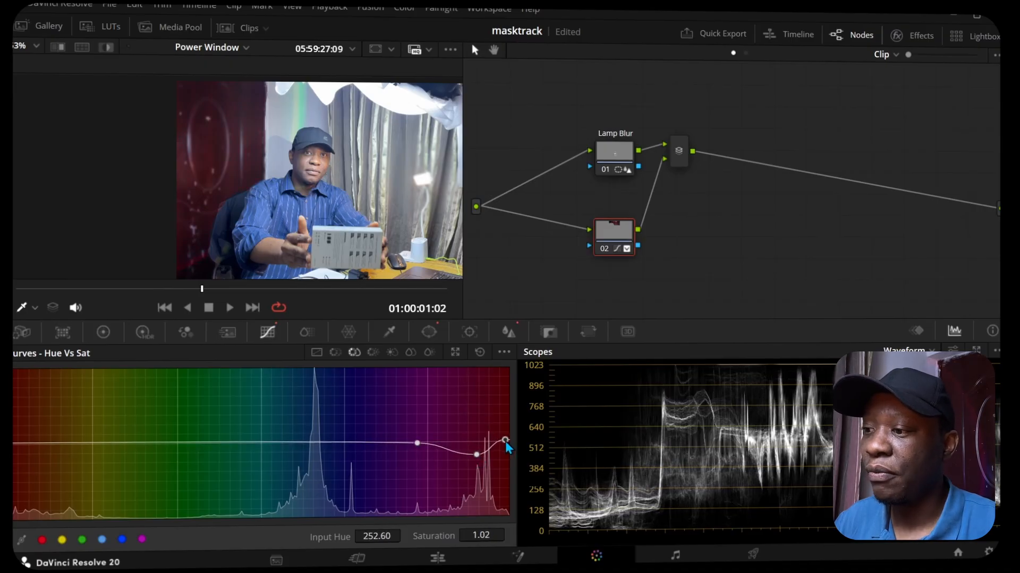
Step: Rotate the door's red tones by 23.20 at input hue 239.48 with a Hue Vs Hue curve
left_click(336, 353)
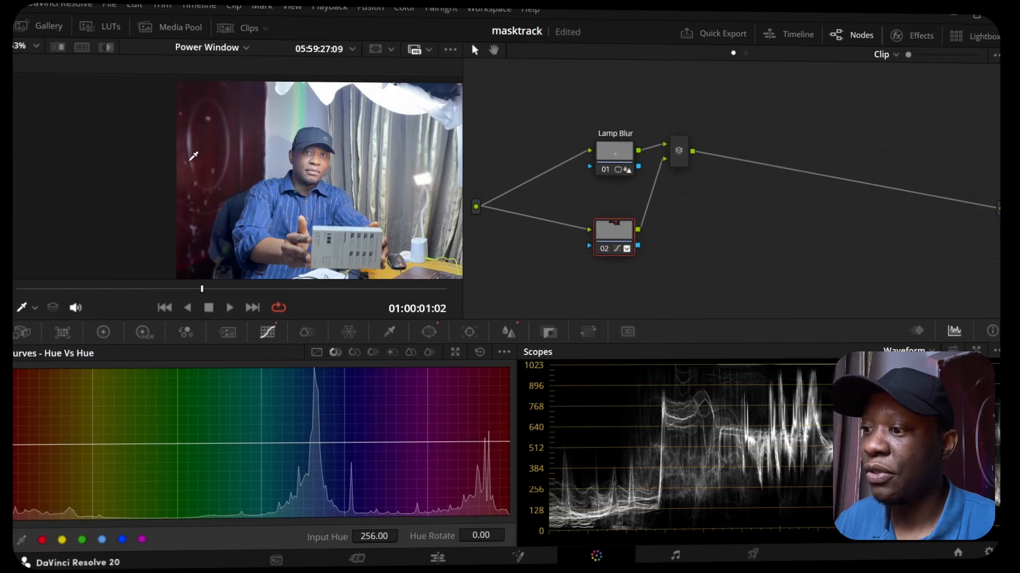
left_click(489, 442)
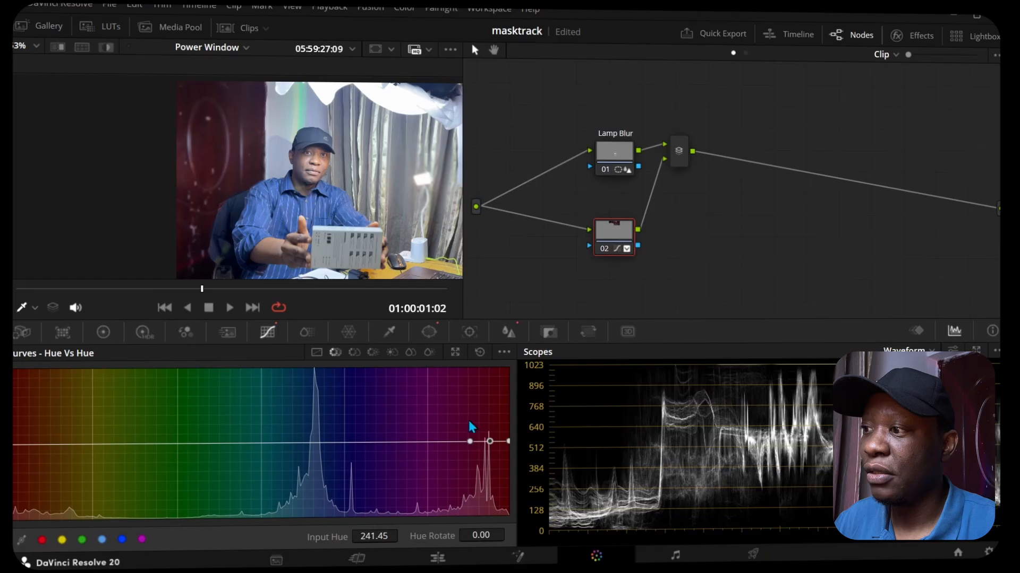
mouse_move(489, 440)
left_mouse_down()
mouse_move(483, 404)
mouse_move(488, 435)
left_mouse_up()
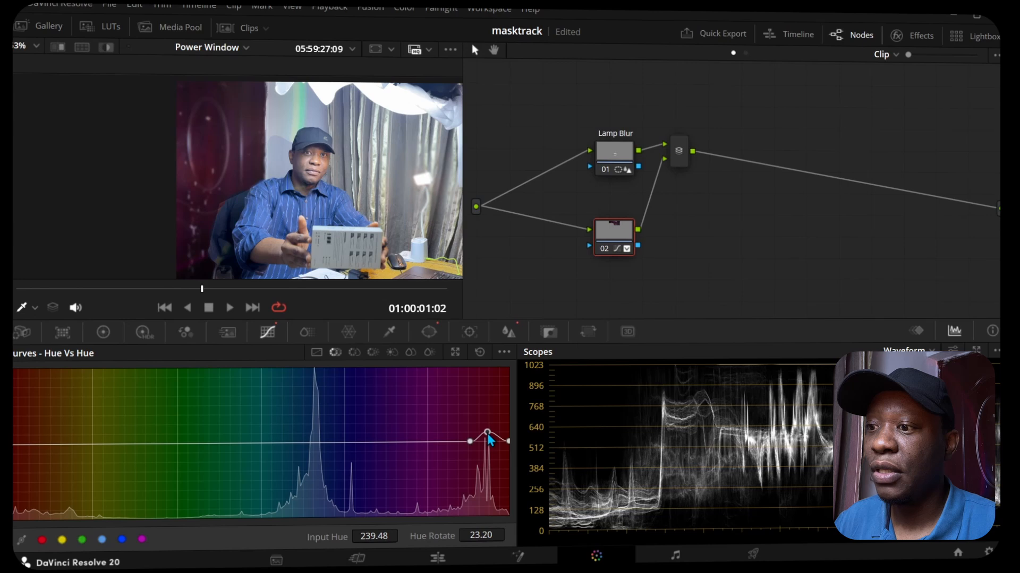
Step: Label node 02 "door"
right_click(615, 233)
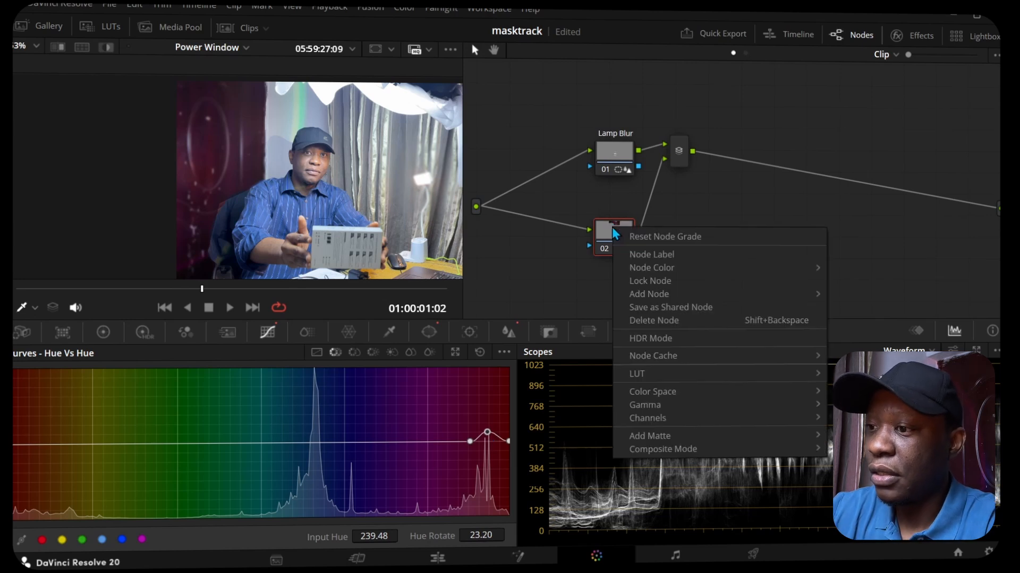
left_click(632, 255)
type("door")
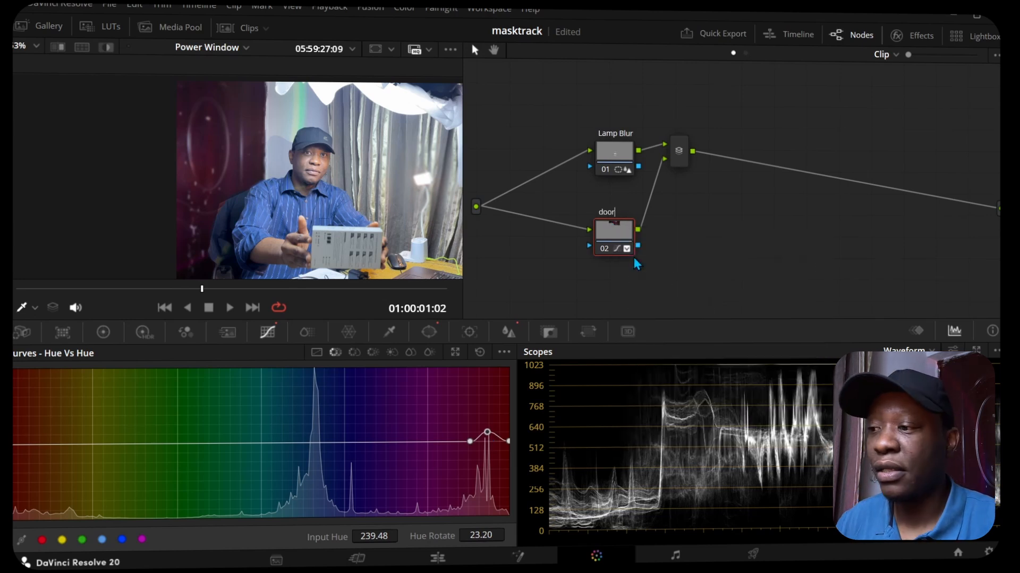
key("Return")
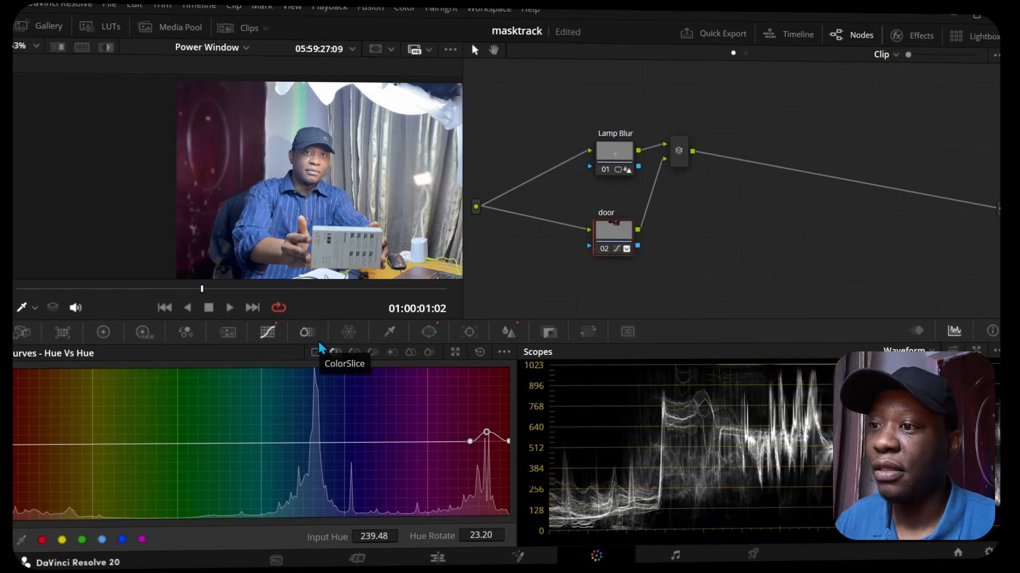
Step: Move the mixer farther from the nodes, add a parallel node from door, and place it beneath door in the node graph
left_click_drag(681, 162, 785, 197)
left_click(604, 232)
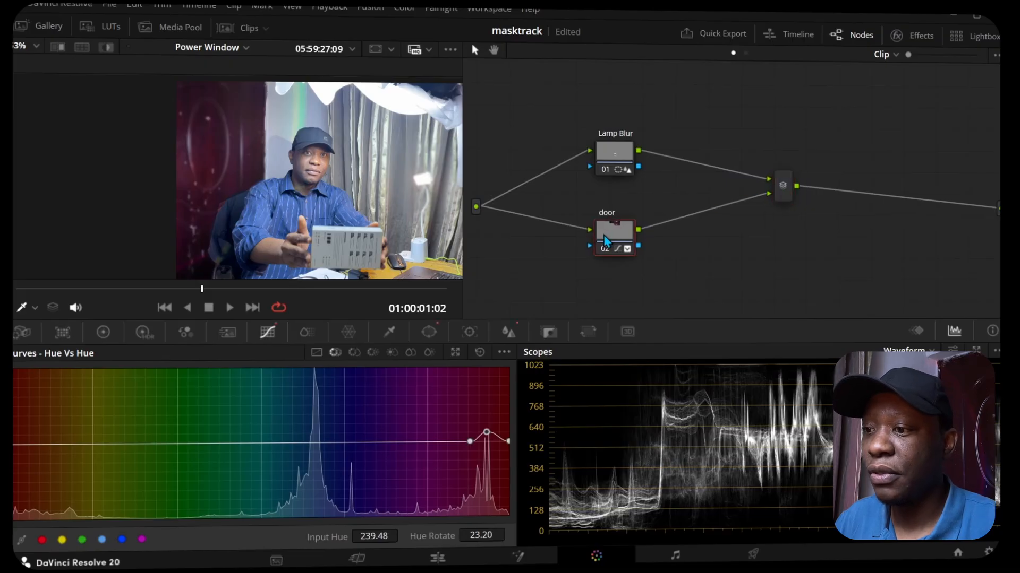
right_click(611, 237)
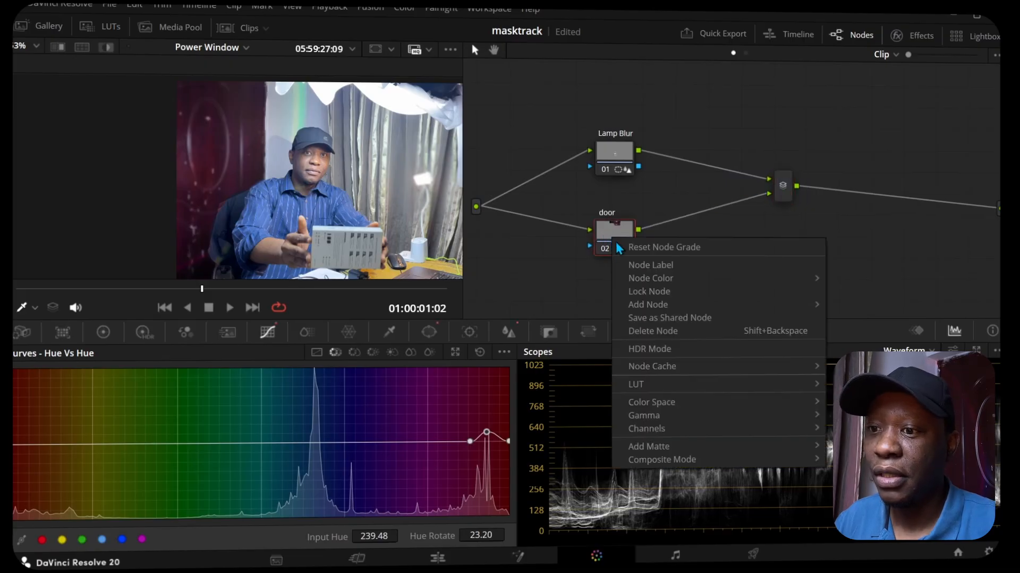
mouse_move(644, 307)
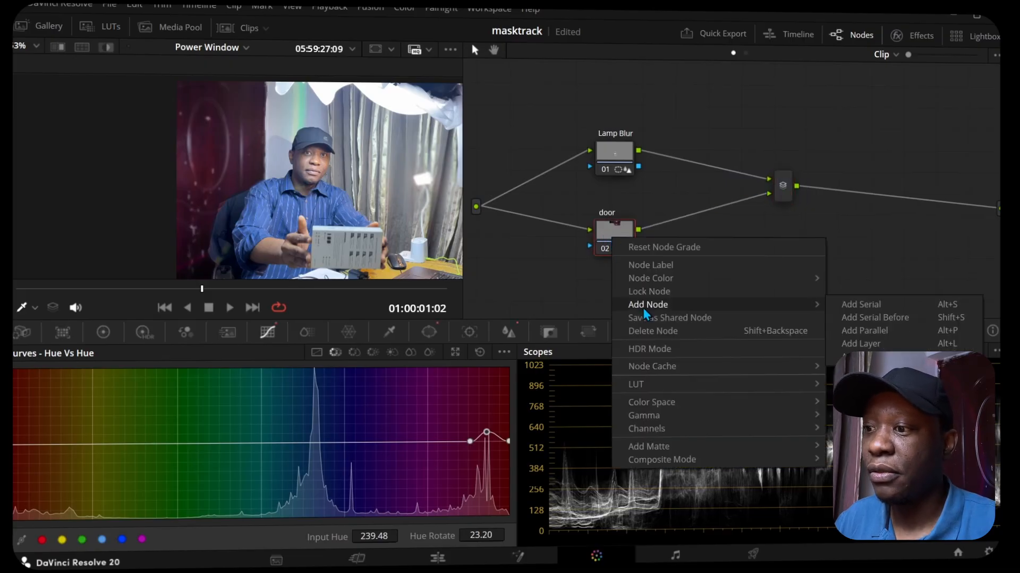
left_click(857, 327)
left_click_drag(613, 276, 620, 299)
left_click_drag(557, 242, 547, 187)
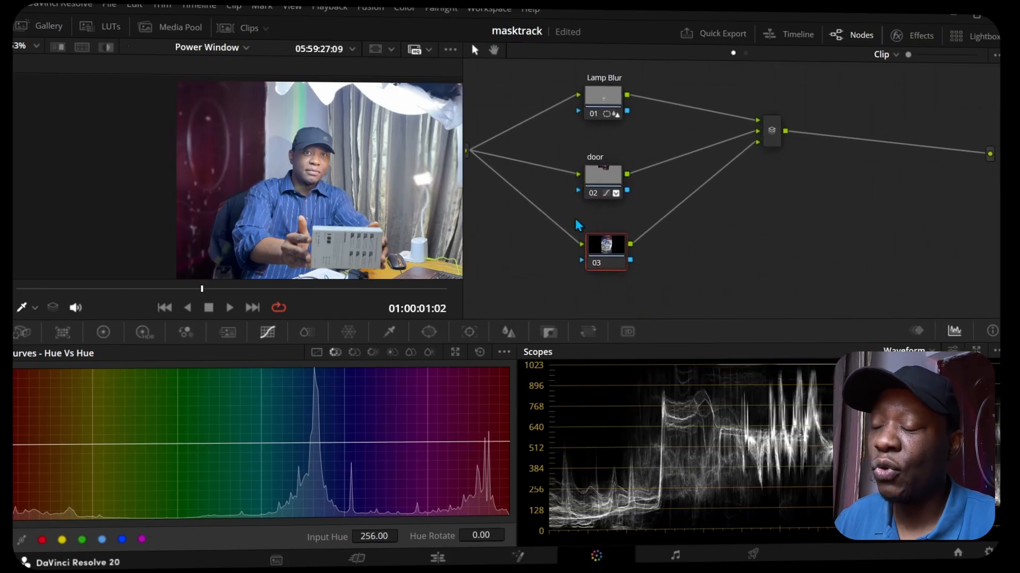
Step: Label node 03 "box"
right_click(597, 245)
left_click(629, 269)
type("box")
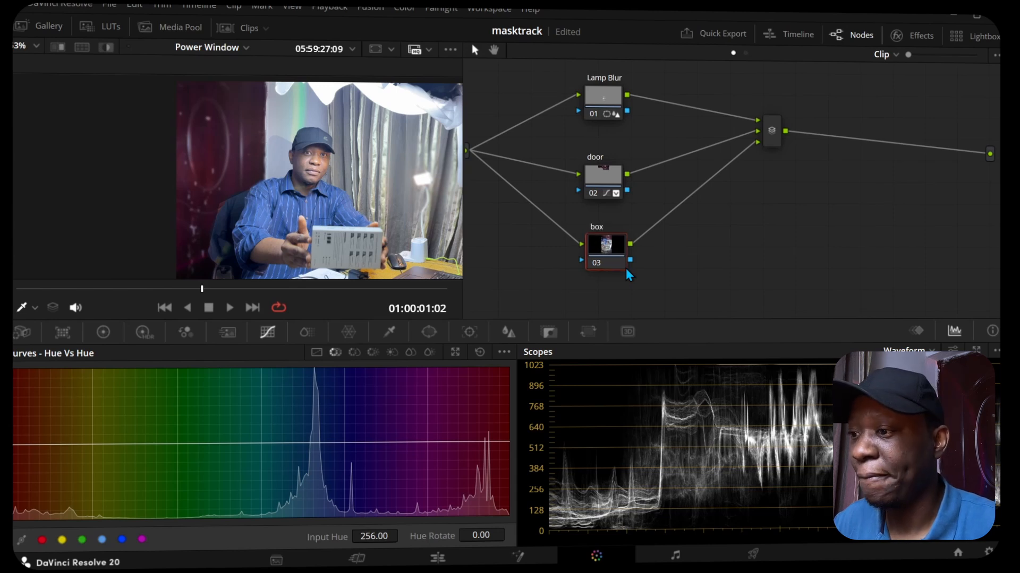
key("Return")
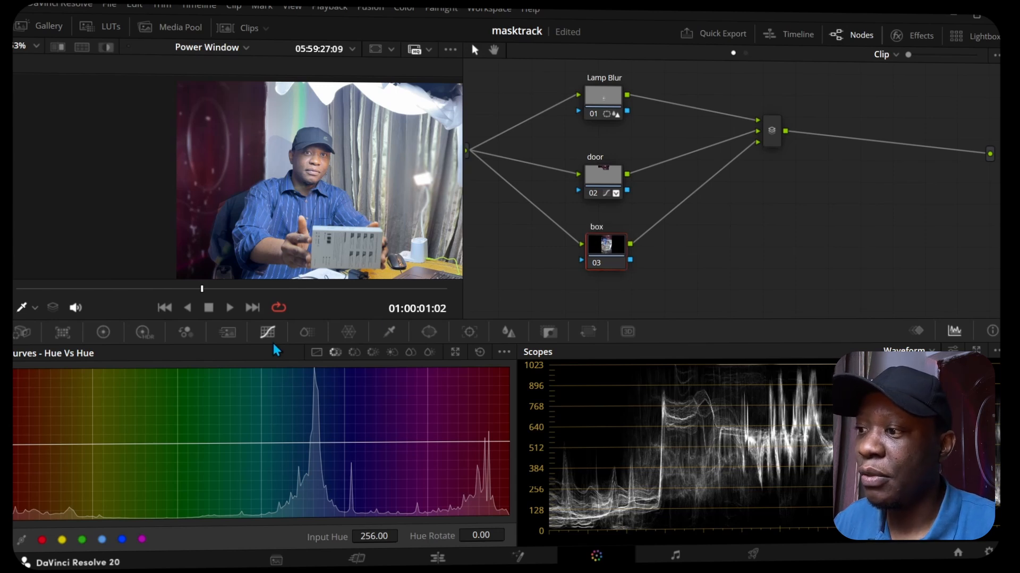
Step: Add a curve power window to the box node, tracing the corners of the handheld box into a closed outline
left_click(425, 334)
scroll(318, 190, "up", 2)
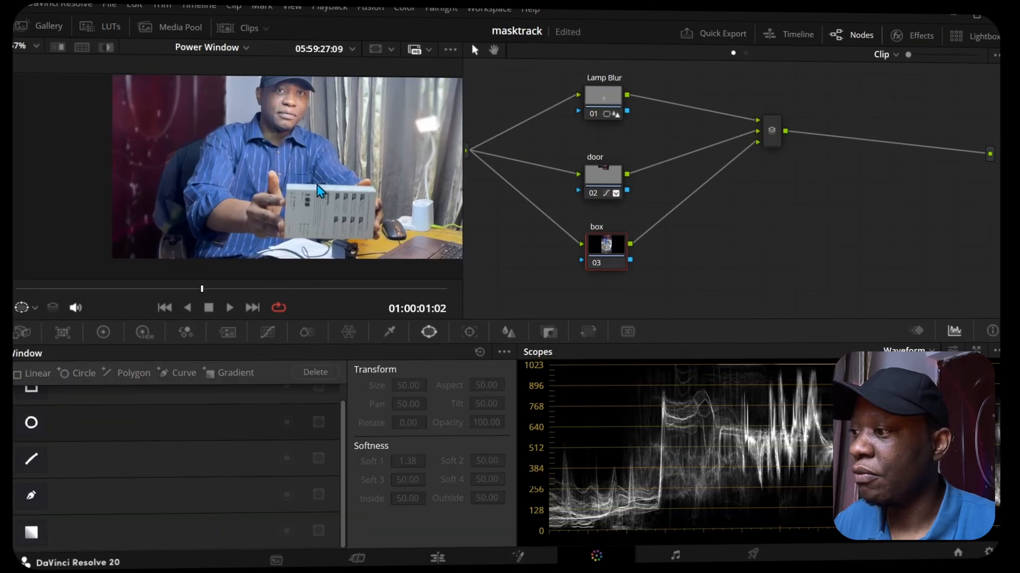
scroll(318, 190, "up", 4)
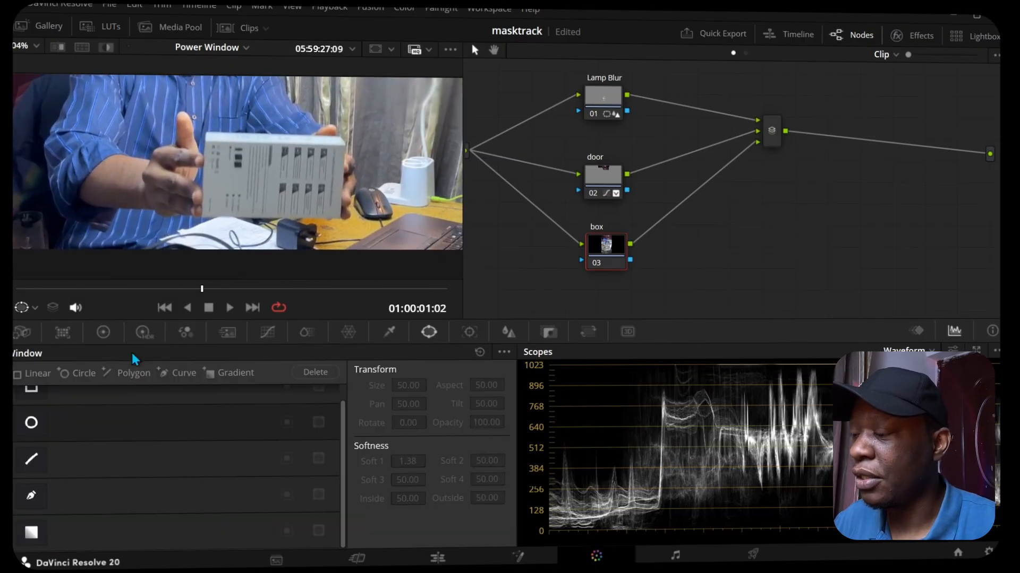
left_click(29, 499)
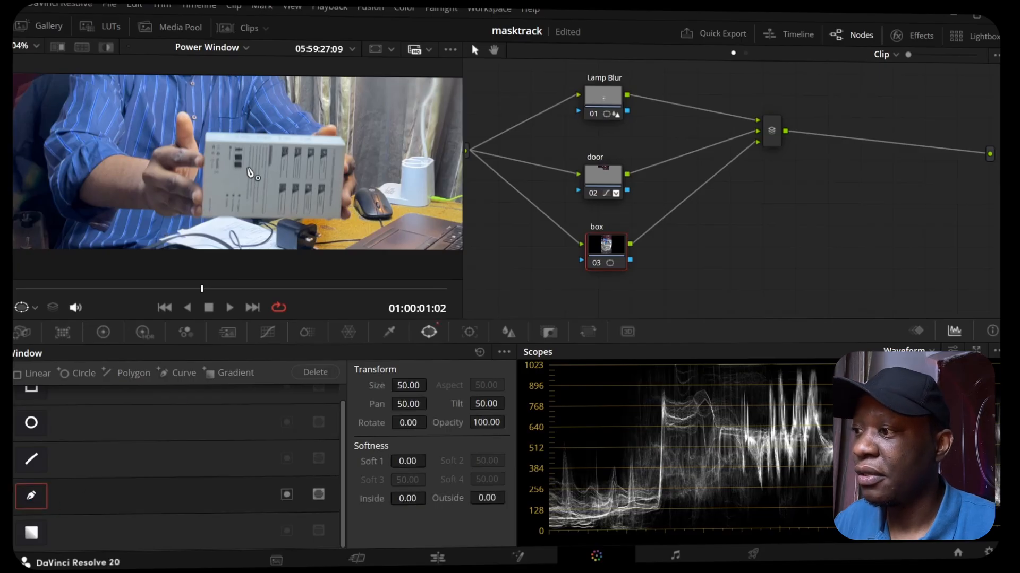
left_click(205, 129)
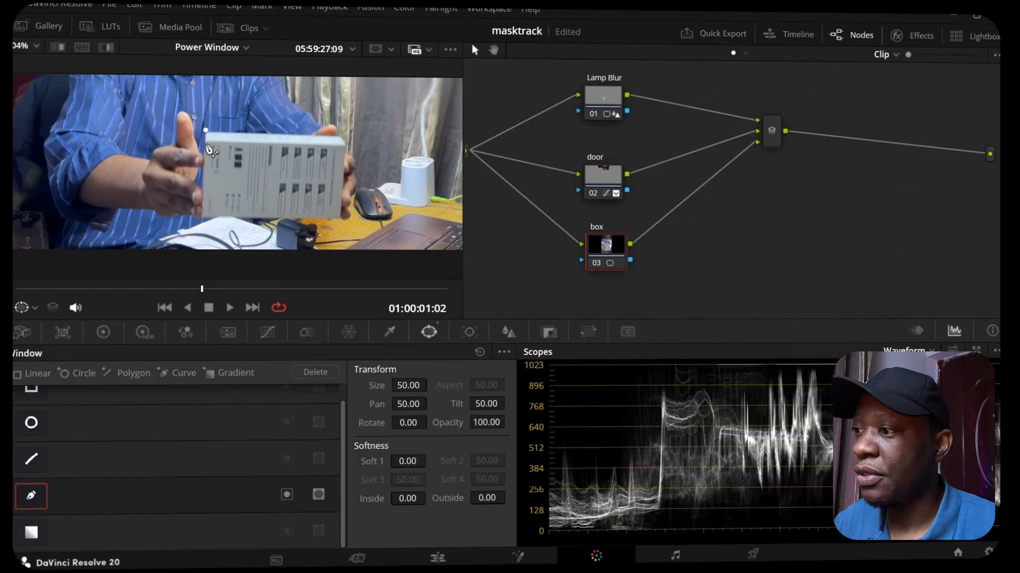
left_click(203, 219)
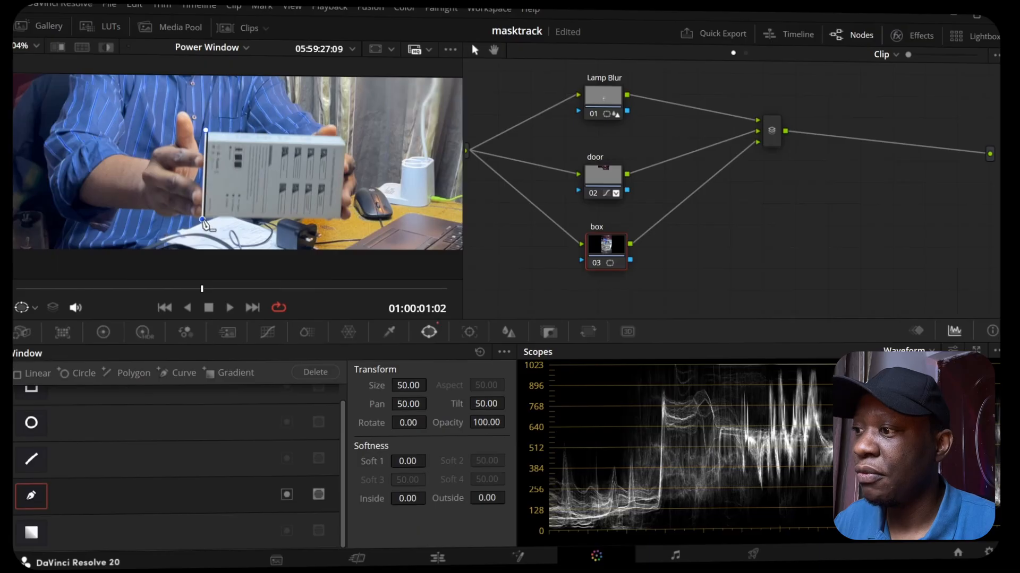
left_click(340, 218)
left_click(344, 141)
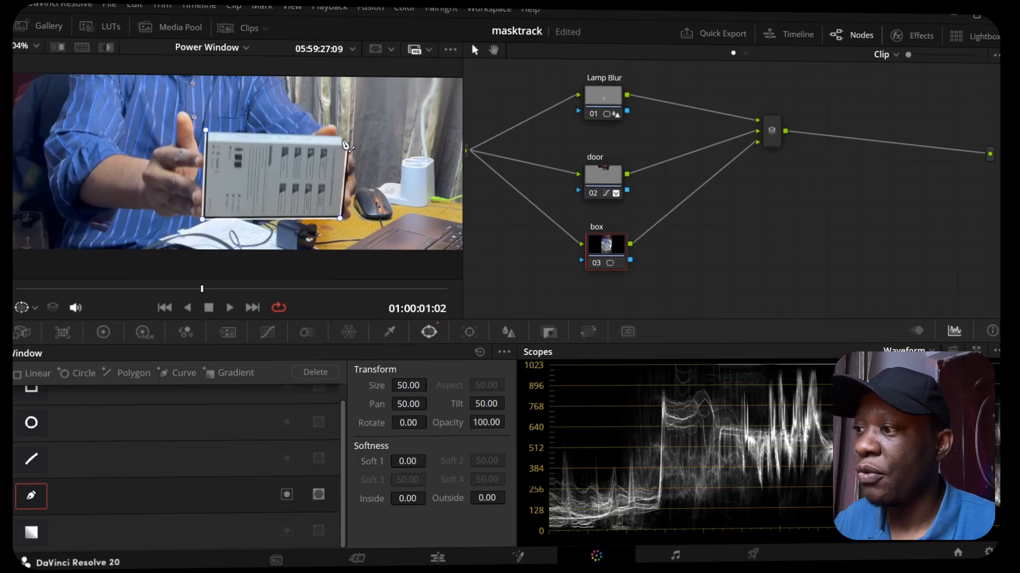
left_click(206, 130)
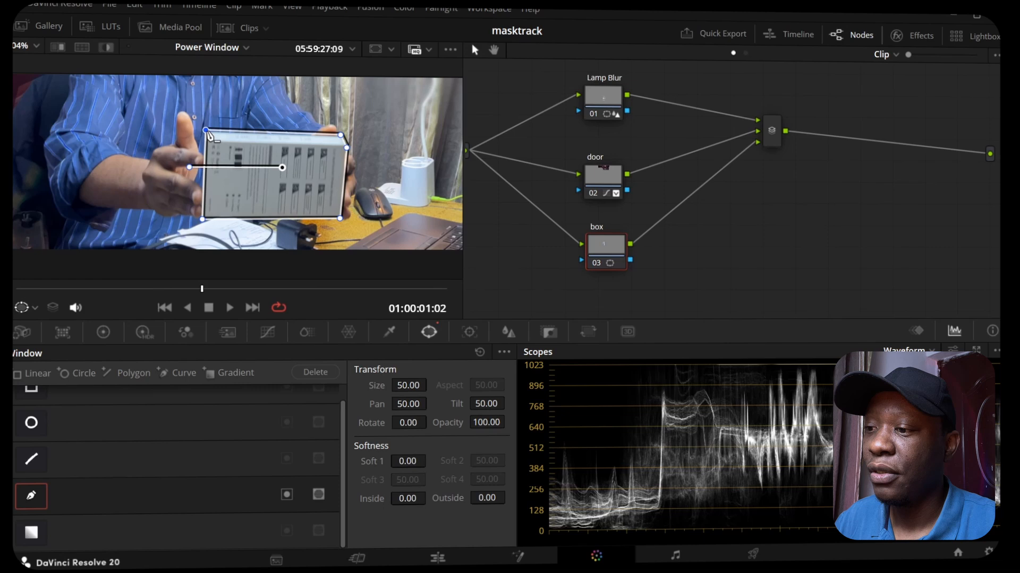
Step: Exclude rotation from the window tracking, track the box window forward and backward through the clip, and scrub to check it
left_click(475, 336)
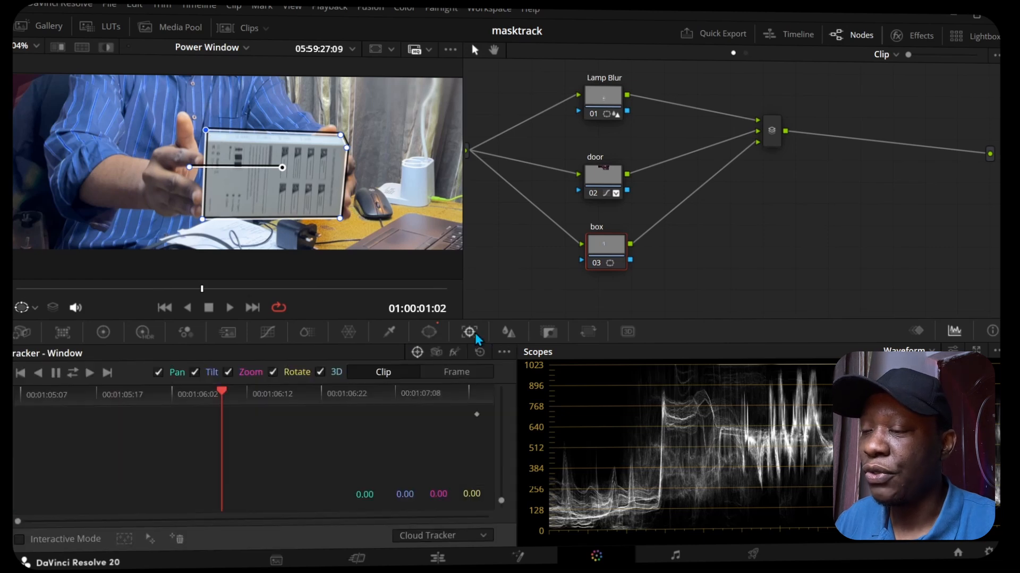
left_click(274, 373)
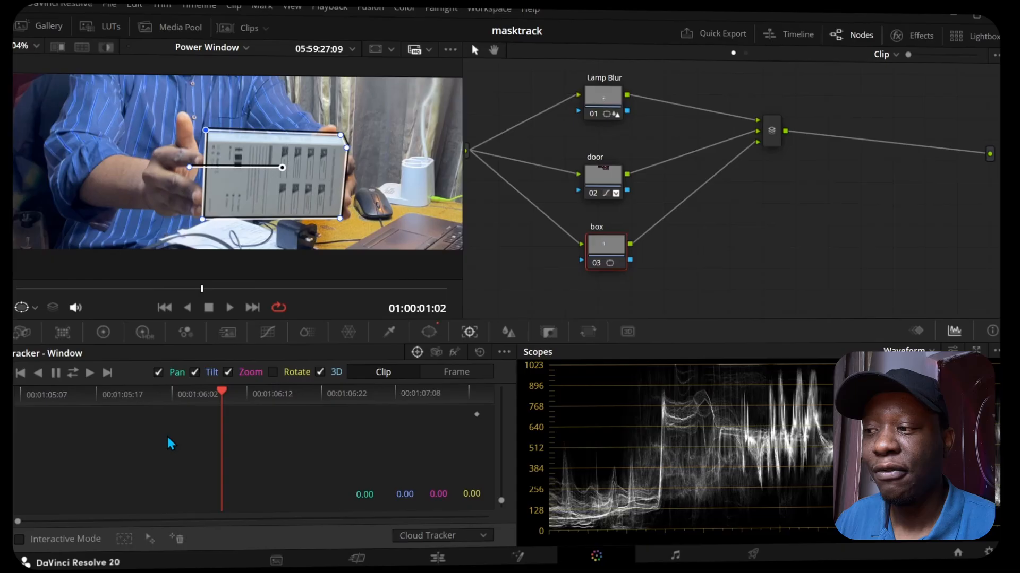
left_click(75, 374)
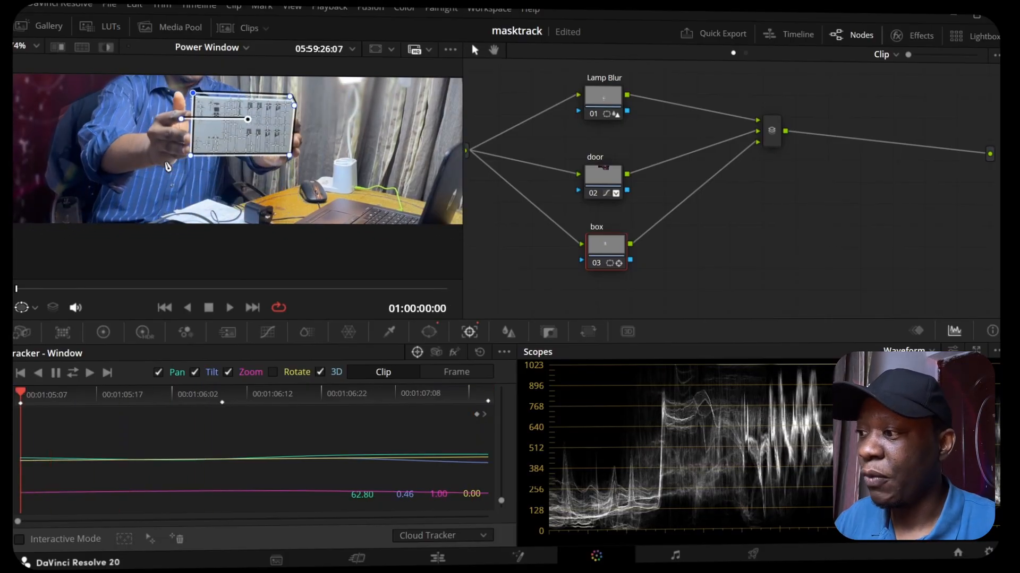
left_click_drag(18, 288, 255, 311)
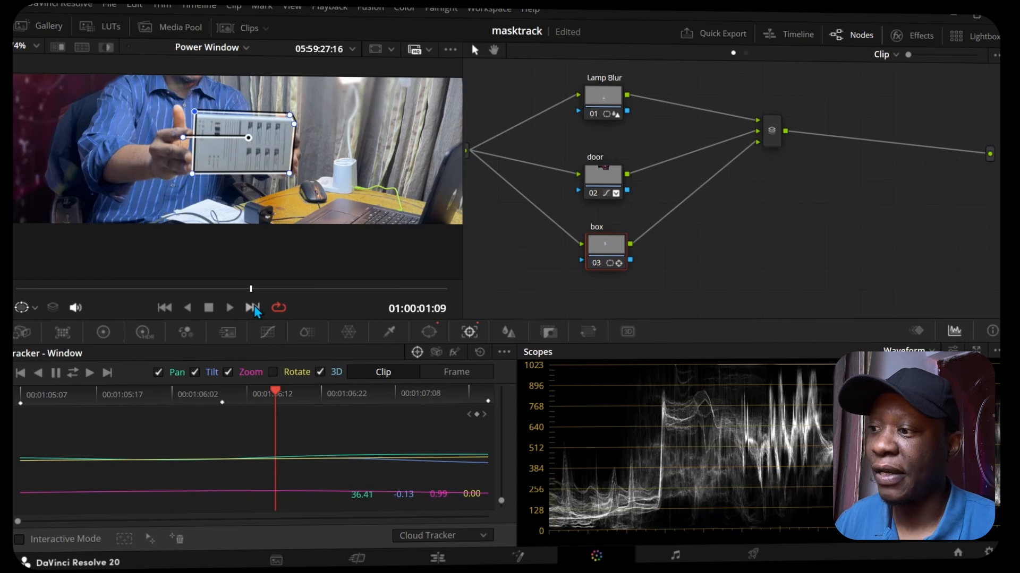
Step: Blur the box by raising the blur radius to 0.76 on all channels, and scrub through the clip to check it
left_click(509, 332)
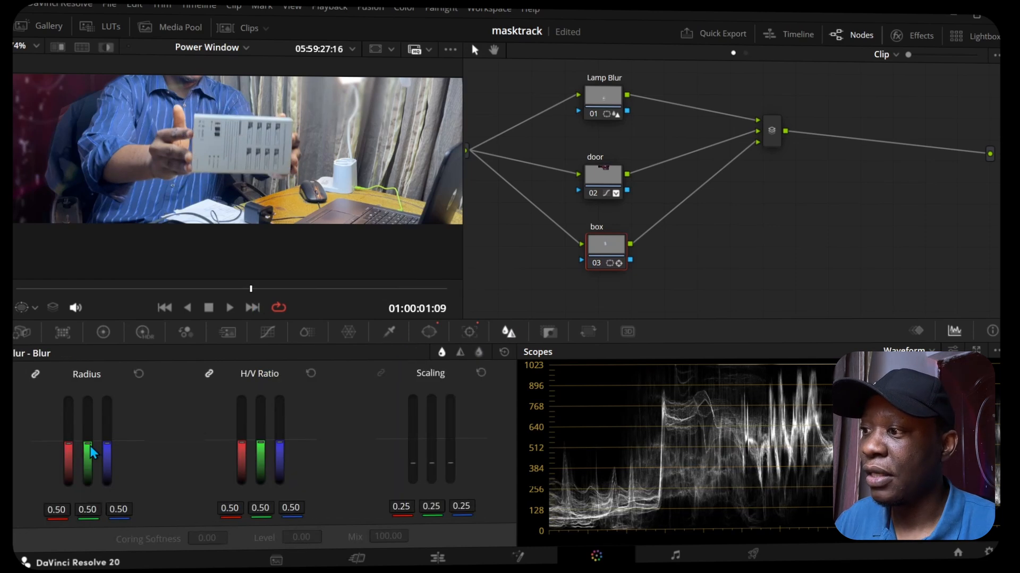
left_click_drag(90, 447, 88, 419)
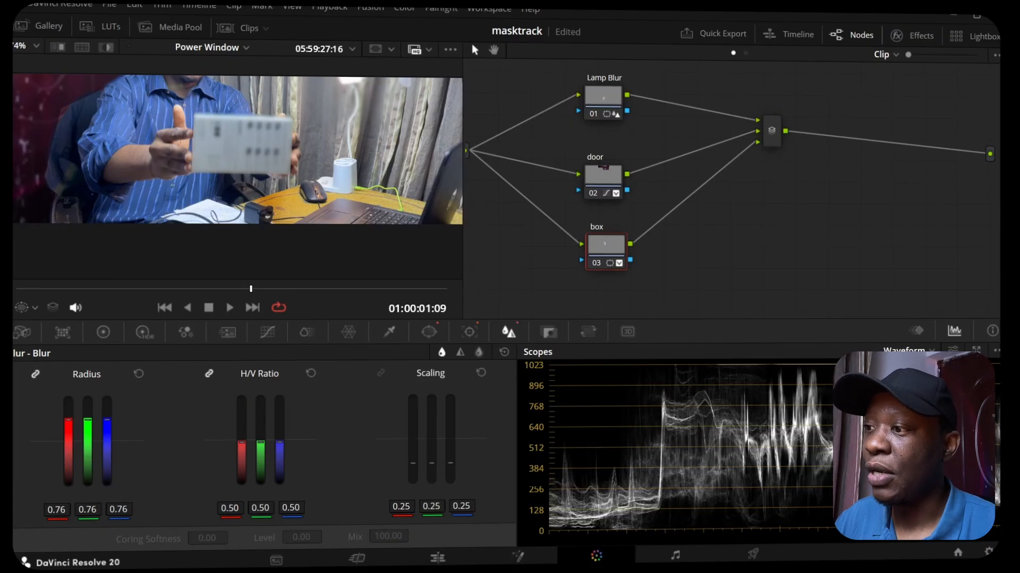
left_click_drag(246, 289, 33, 323)
left_click_drag(199, 321, 420, 310)
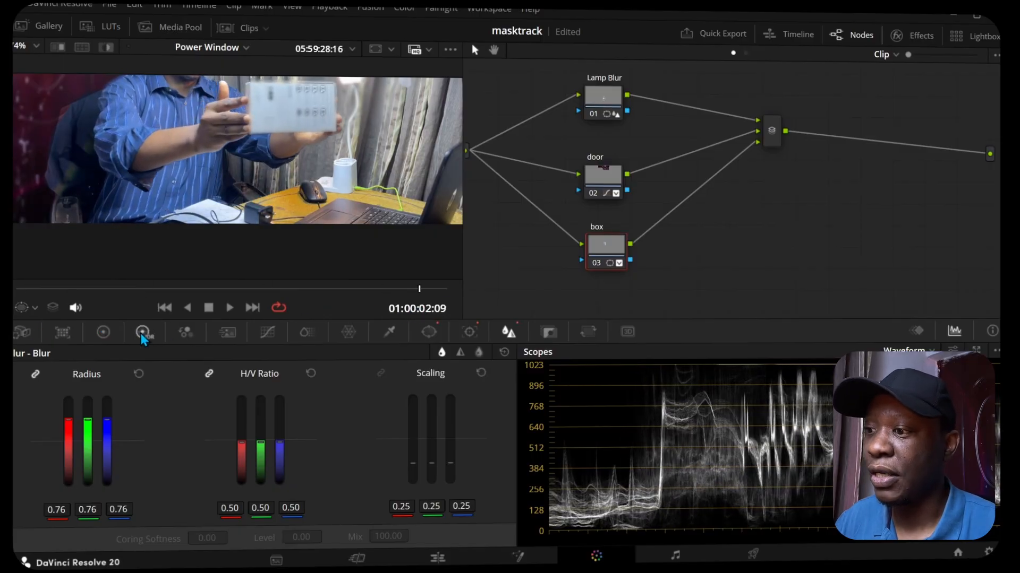
Step: At 01:00:02:09, reposition the box window in the tracker's Frame mode and refit its upper corners to the box edges
left_click(464, 334)
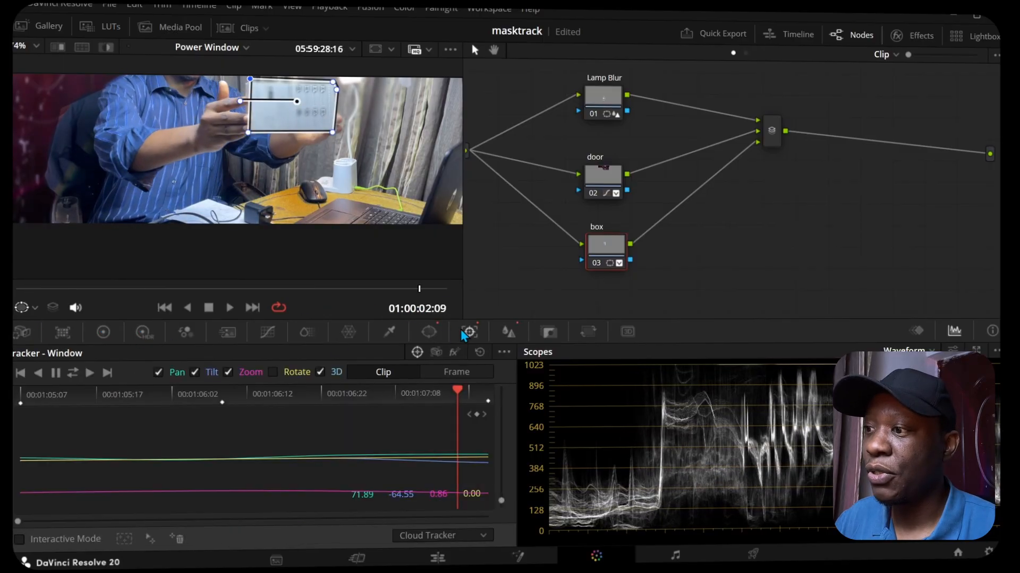
scroll(318, 172, "up", 3)
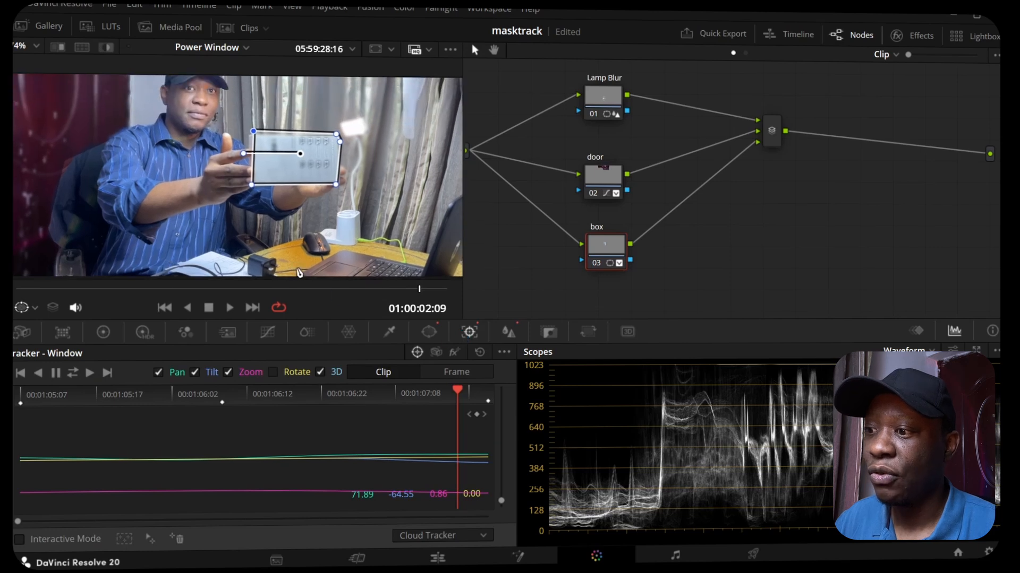
scroll(318, 173, "up", 2)
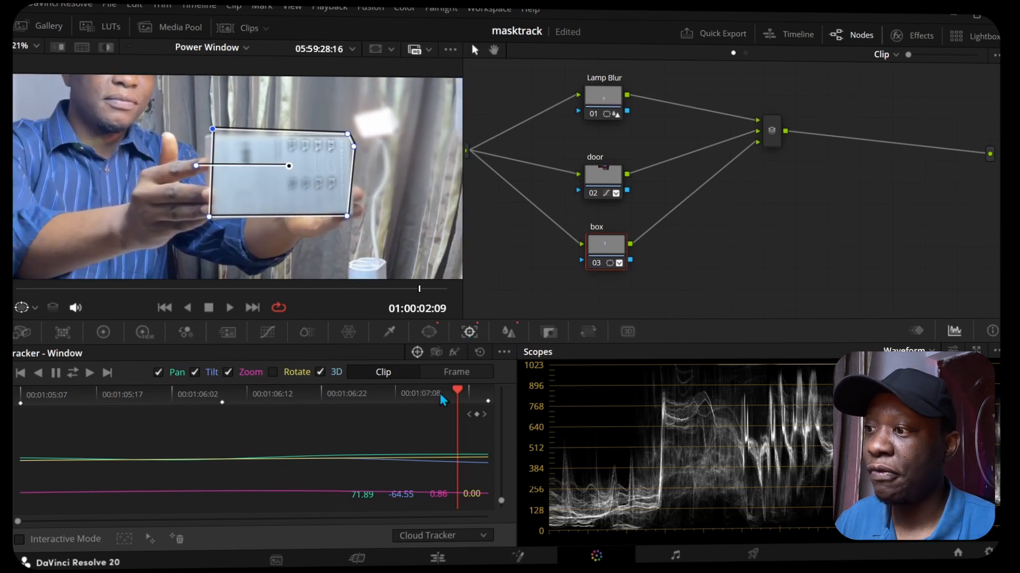
left_click(460, 373)
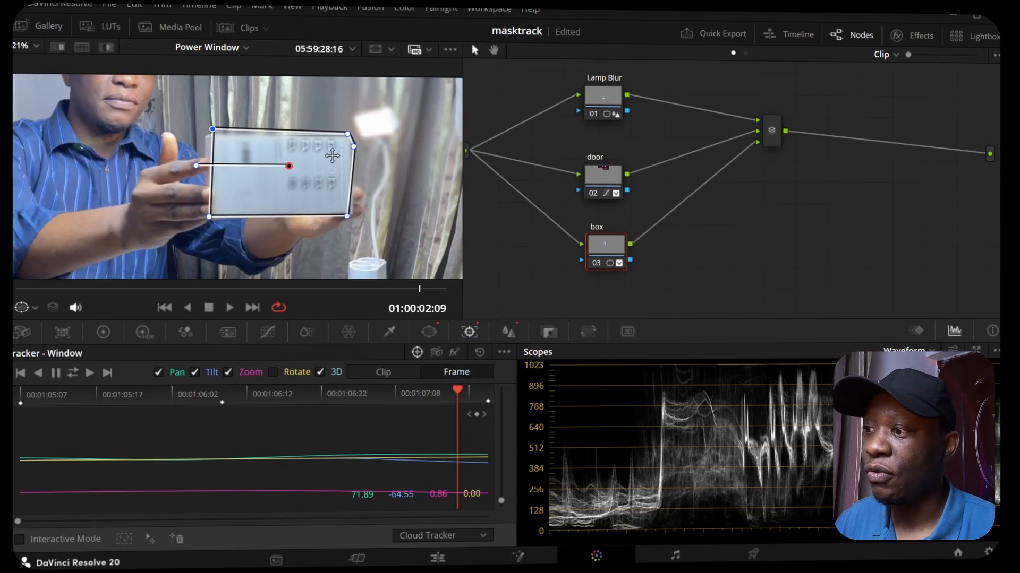
left_click_drag(289, 167, 288, 168)
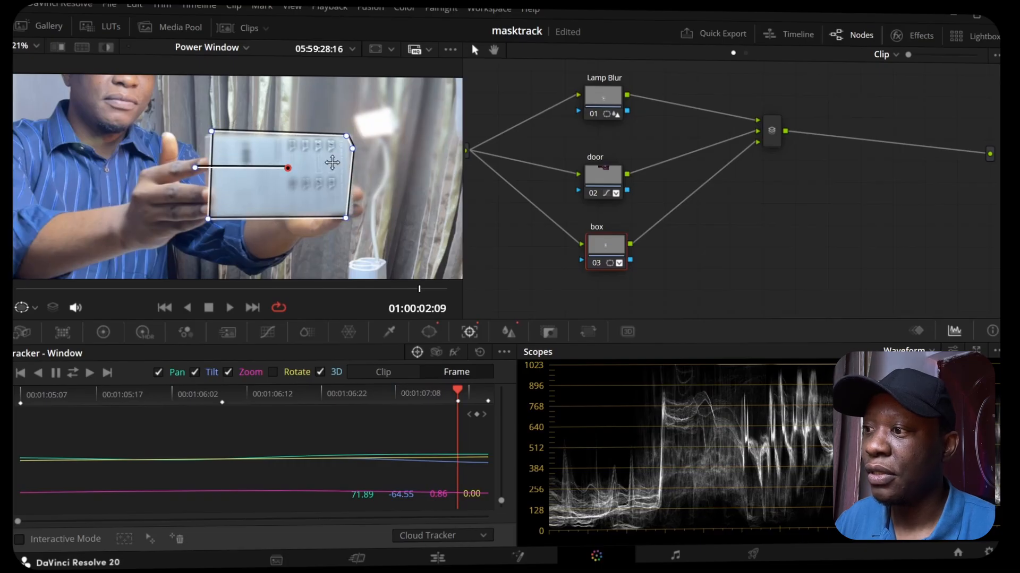
left_click_drag(346, 136, 352, 154)
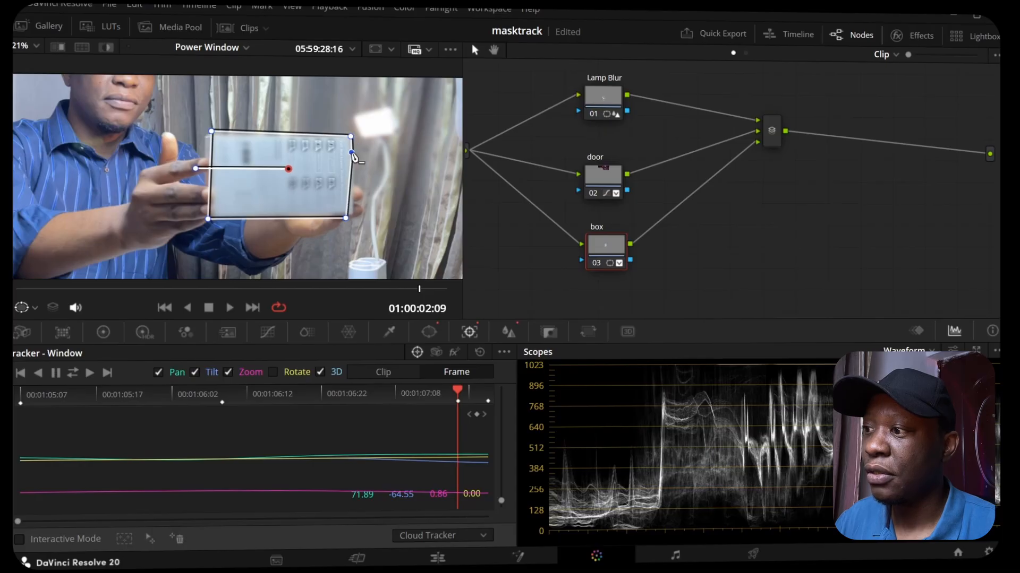
left_click_drag(212, 132, 206, 137)
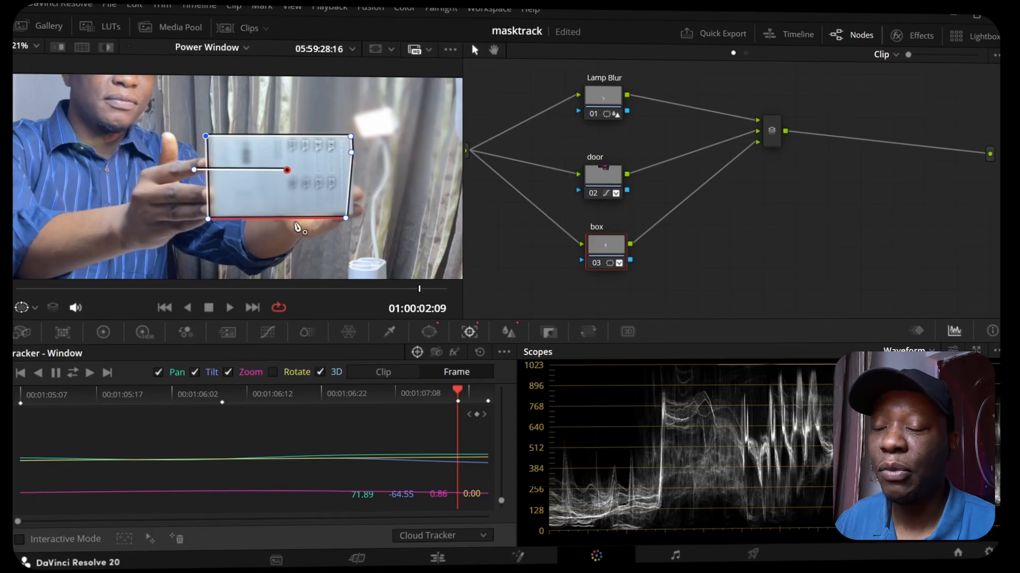
Step: Return the tracker to Clip mode and play the clip to check the corrected box window
left_click(383, 372)
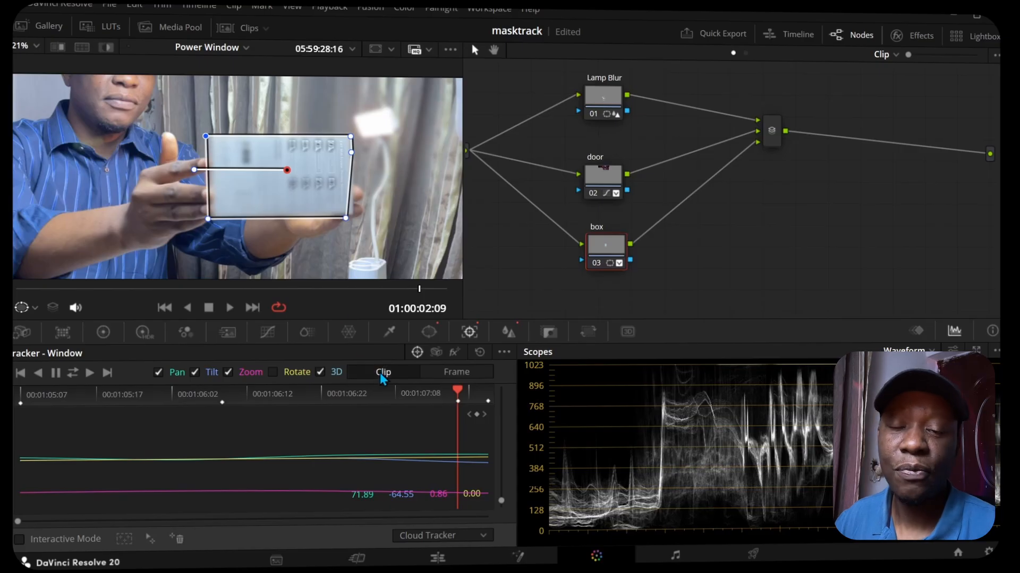
left_click(449, 373)
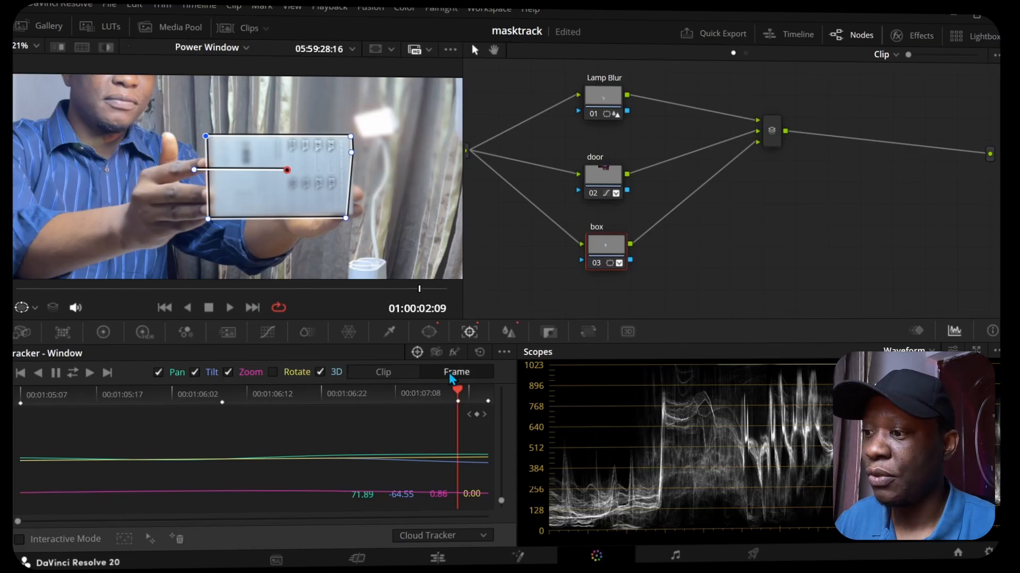
left_click(382, 373)
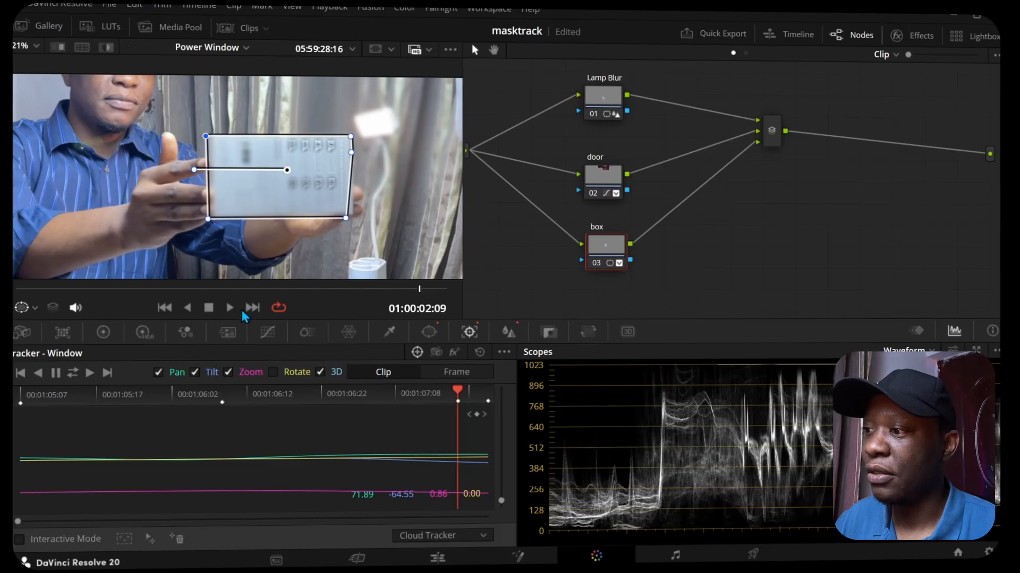
left_click(229, 309)
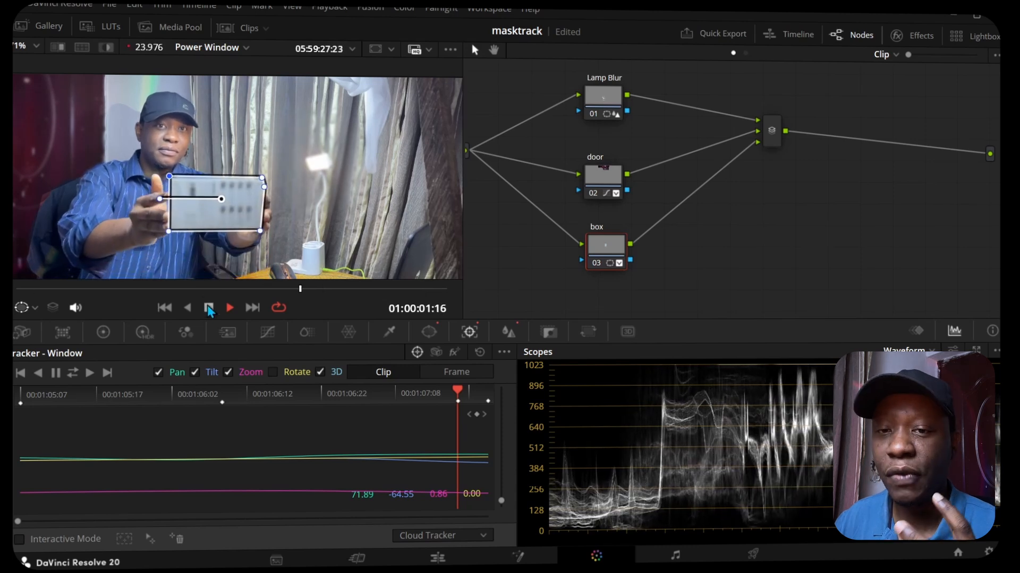
left_click(209, 308)
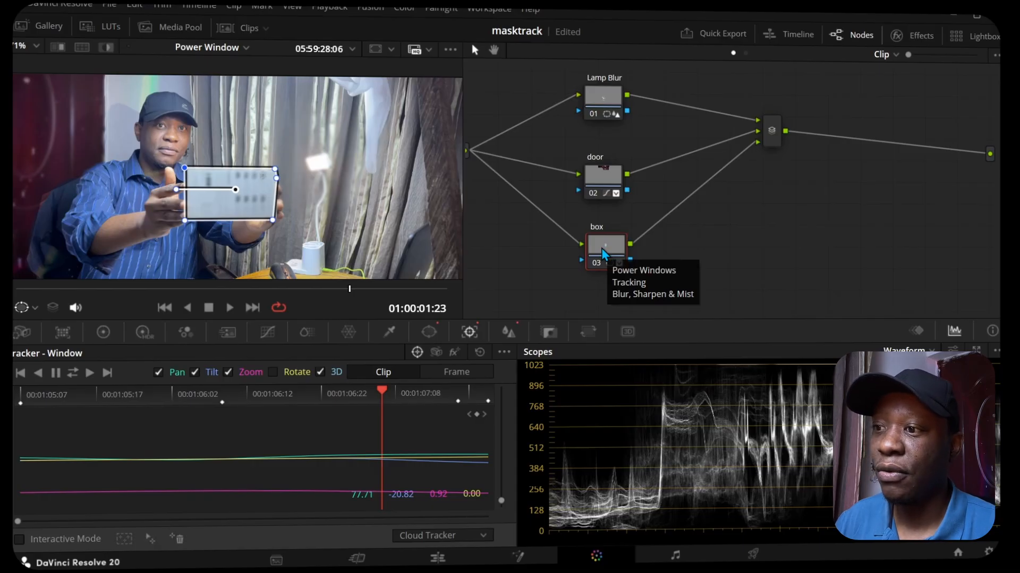
Step: Select the door, Lamp Blur and box nodes in turn to compare the window on each
left_click(603, 179)
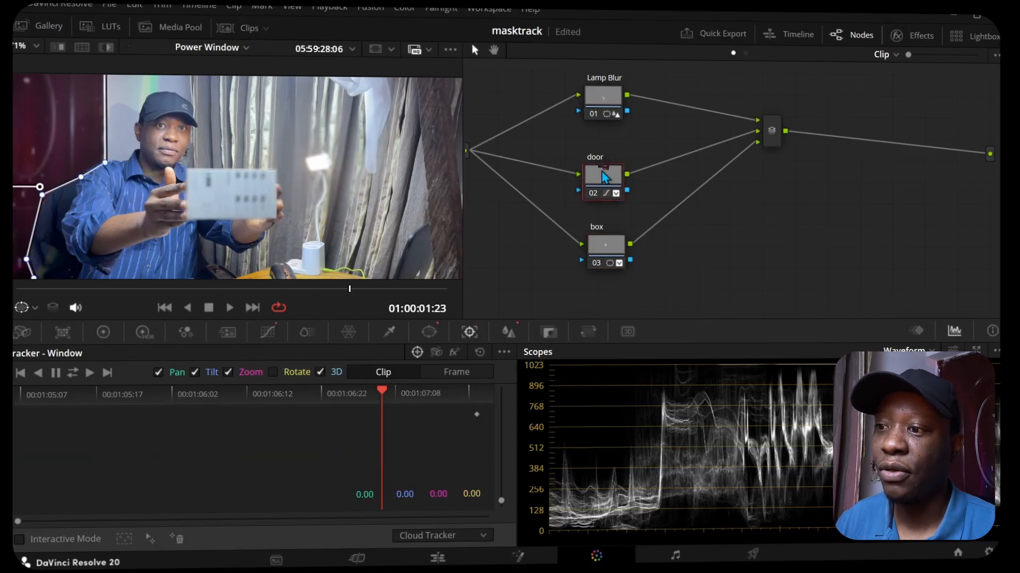
left_click(600, 95)
left_click(605, 172)
left_click(609, 243)
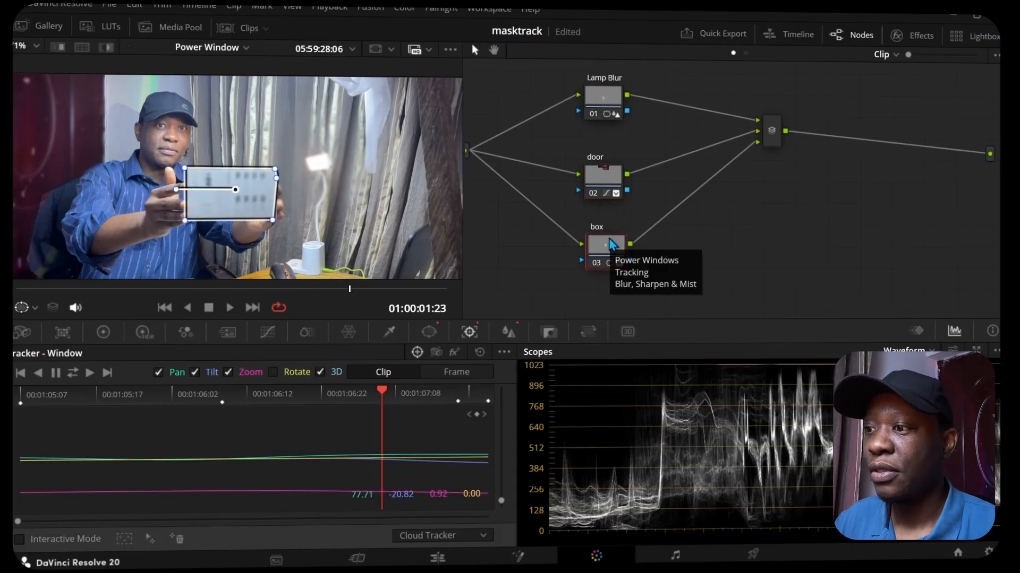
Step: Move the mixer farther from the parallel nodes and shift the door and box nodes slightly up in the graph
left_click_drag(530, 257, 554, 262)
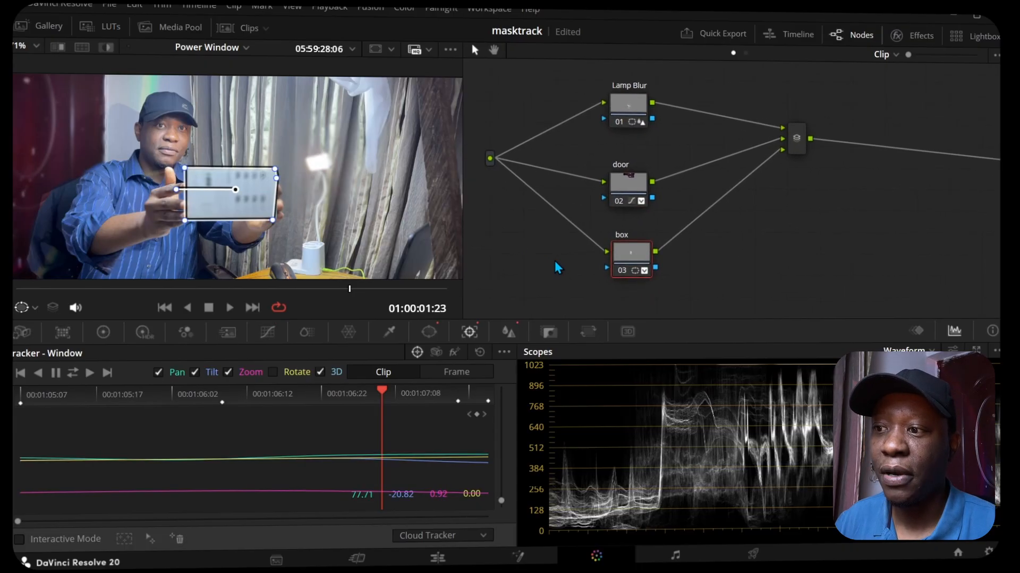
left_click_drag(808, 145, 896, 171)
left_click_drag(628, 186, 630, 176)
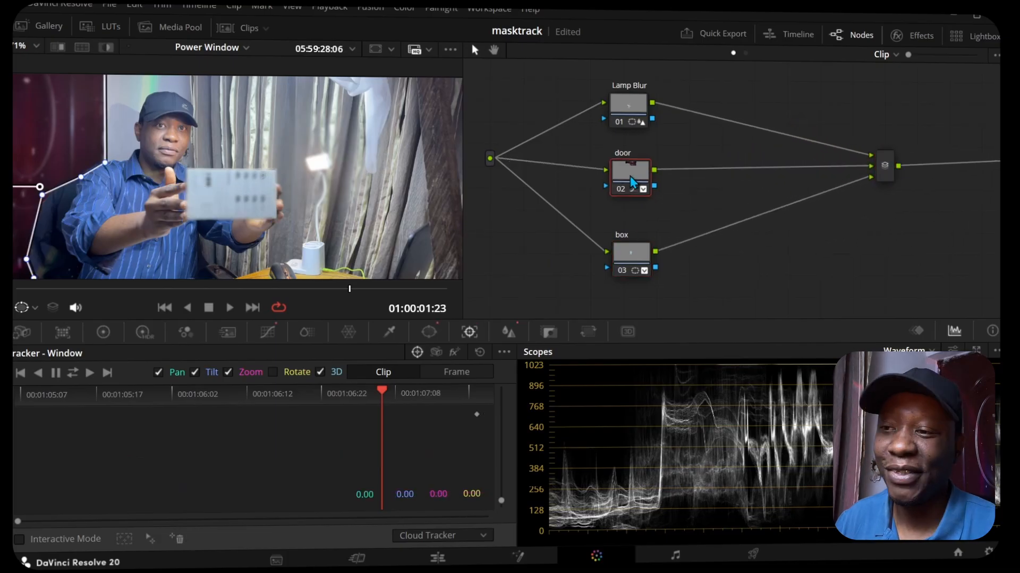
left_click_drag(628, 249, 629, 245)
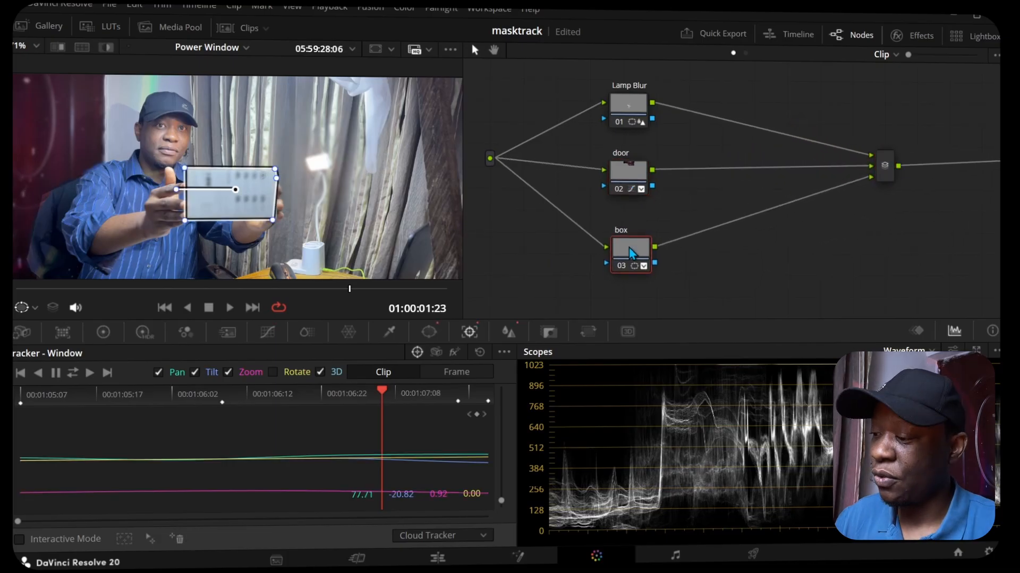
Step: Add a serial node after Lamp Blur, spaced away from it, and label it "face"
left_click(624, 105)
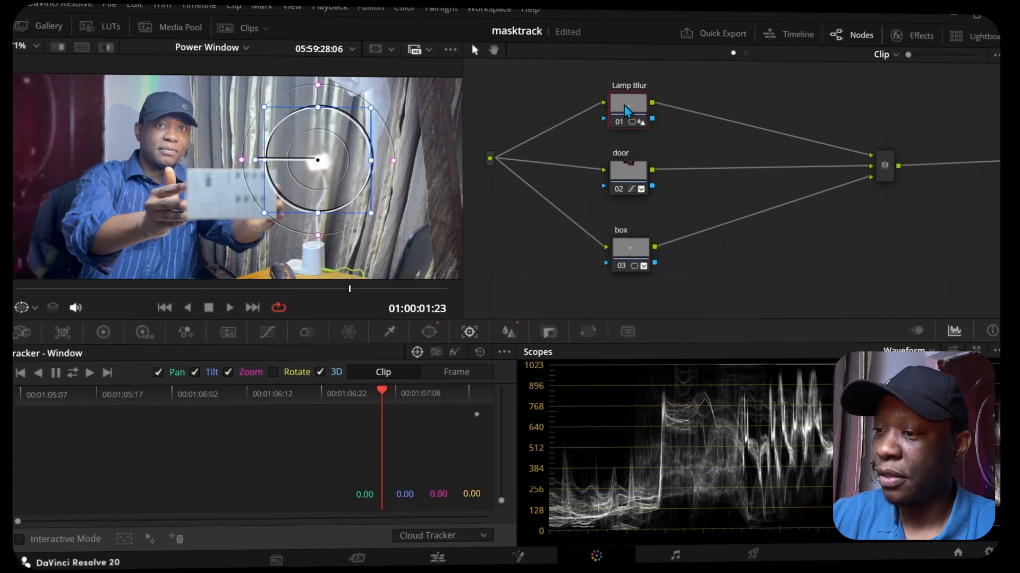
key("alt+s")
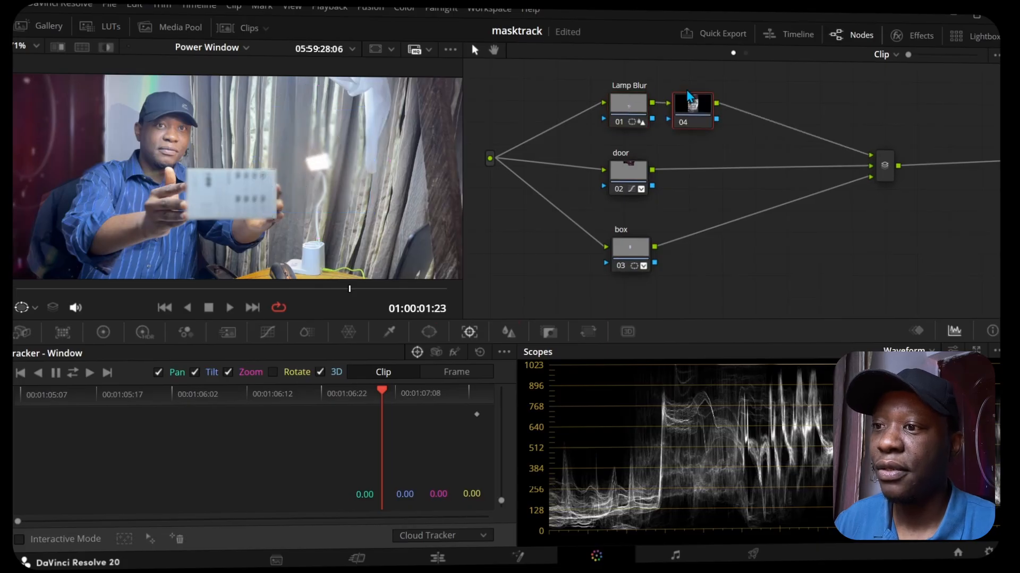
left_click_drag(690, 109, 738, 110)
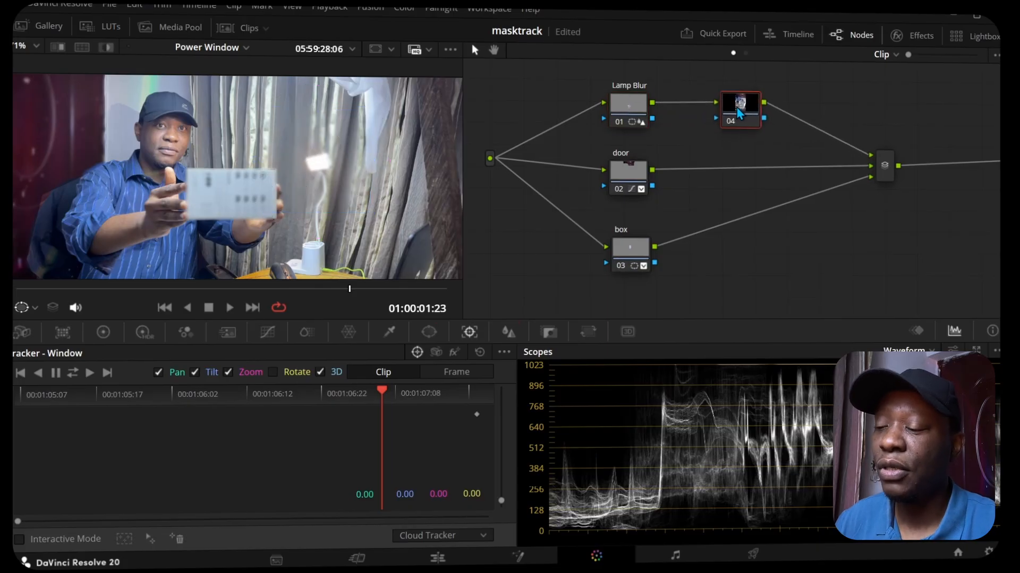
right_click(737, 110)
left_click(753, 130)
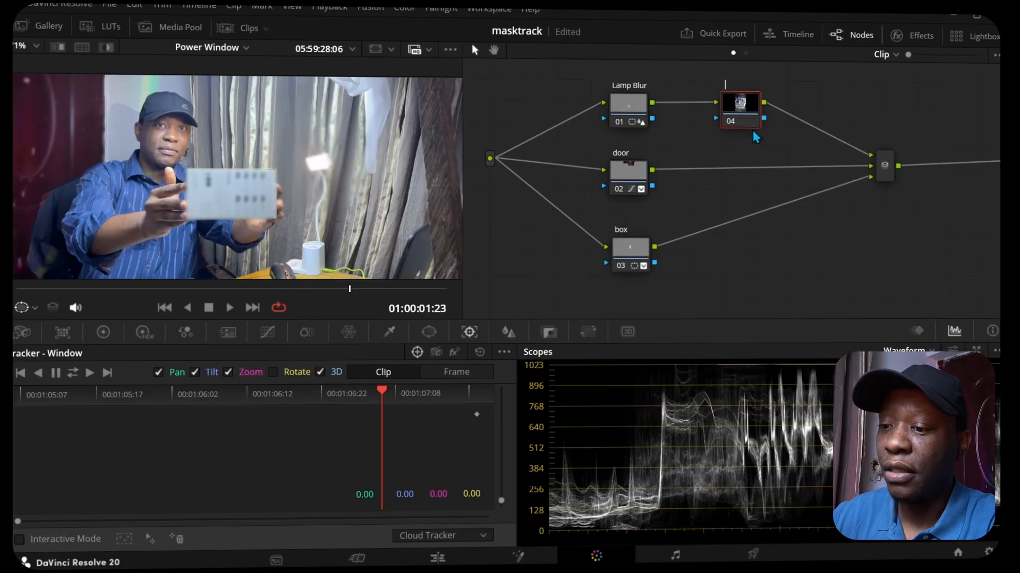
type("face")
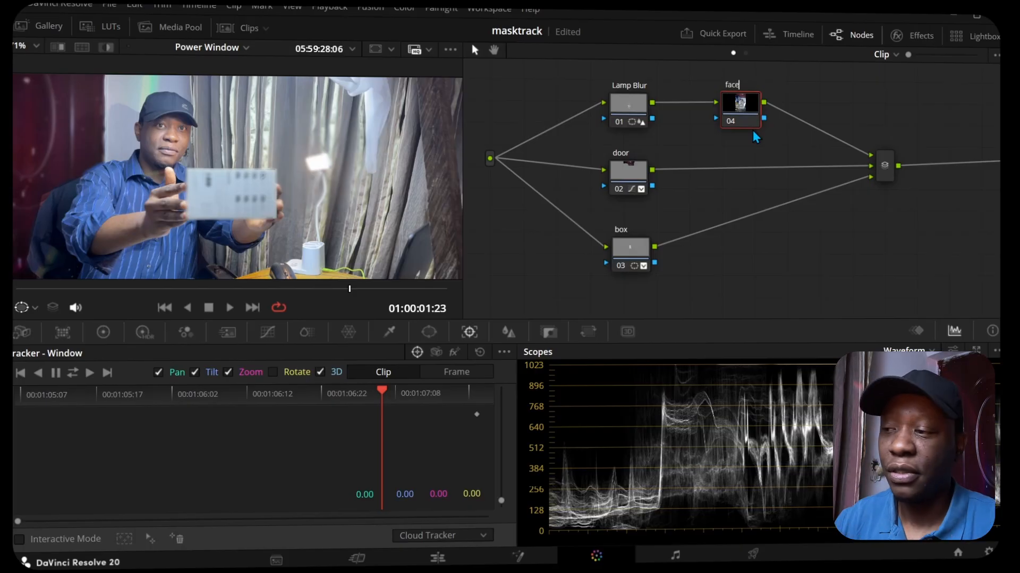
key("Return")
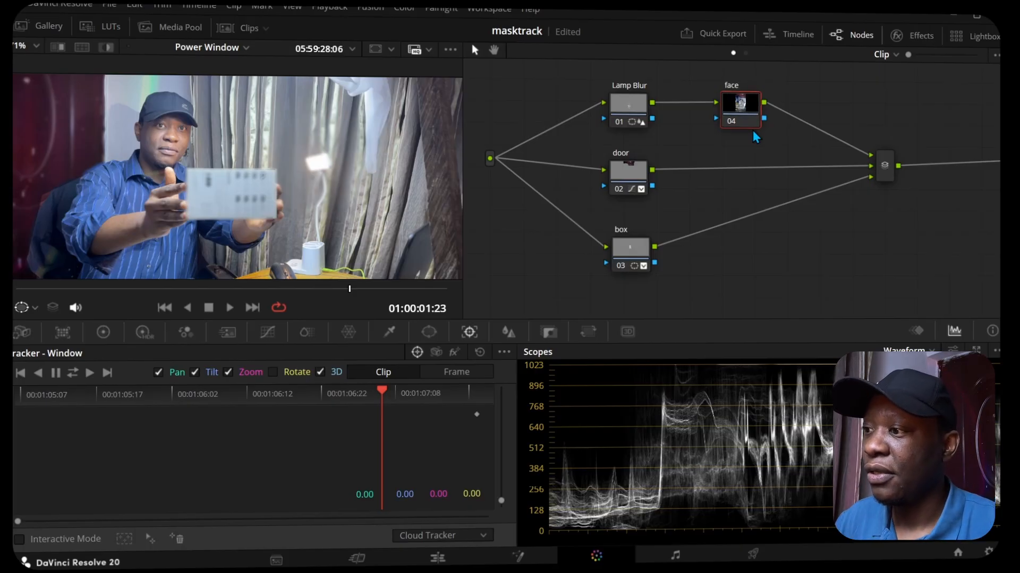
left_click_drag(164, 122, 239, 179)
scroll(240, 183, "up", 4)
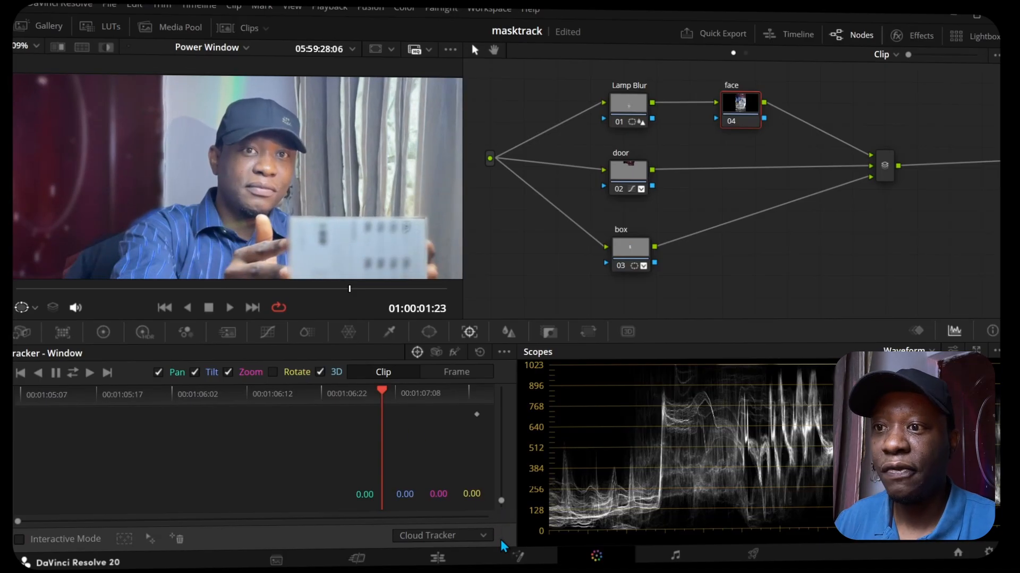
Step: On the Edit page, try the Prefer Proxies playback option and restore Prefer Camera Originals
left_click(437, 558)
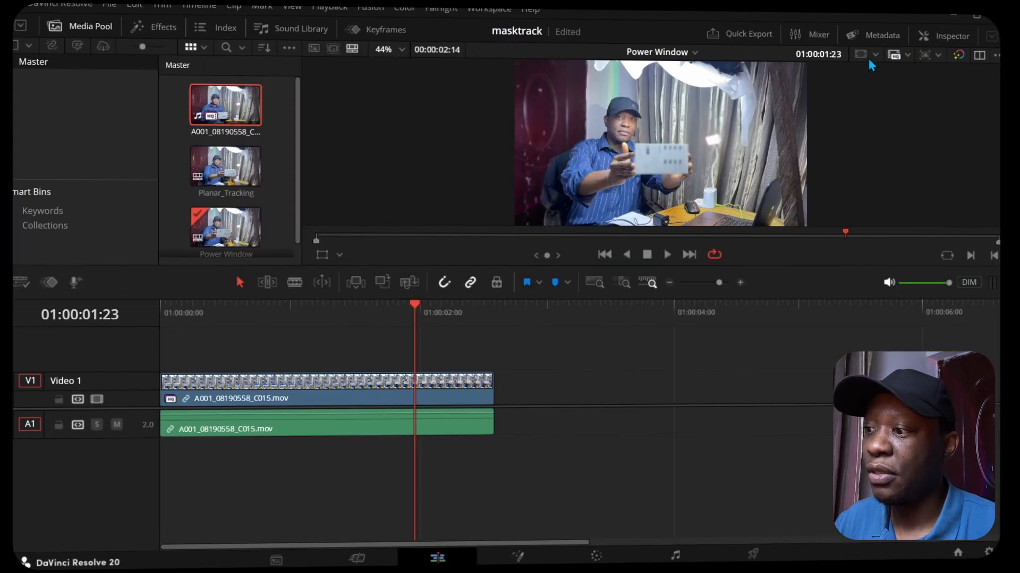
left_click(897, 55)
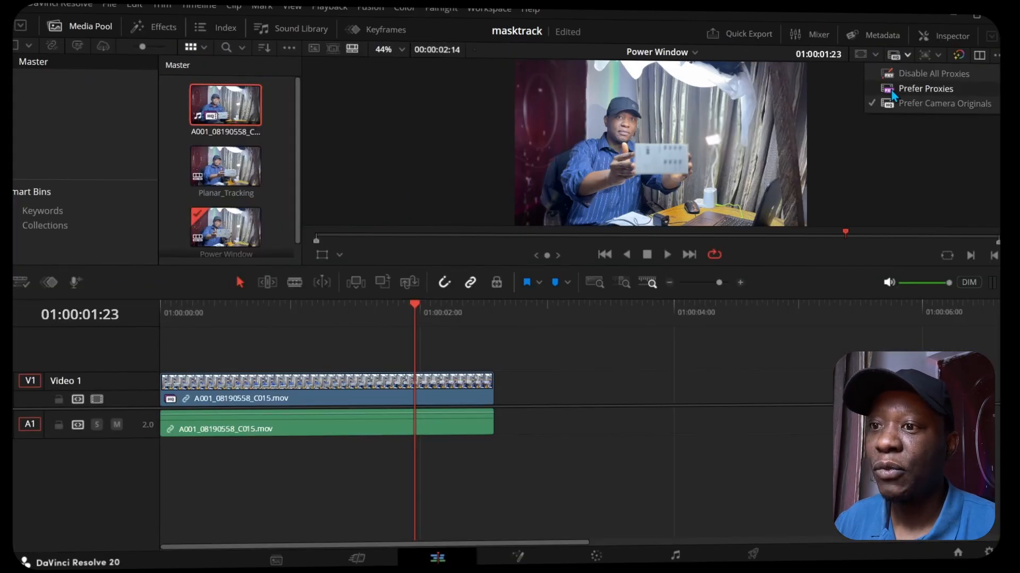
left_click(893, 90)
left_click(893, 60)
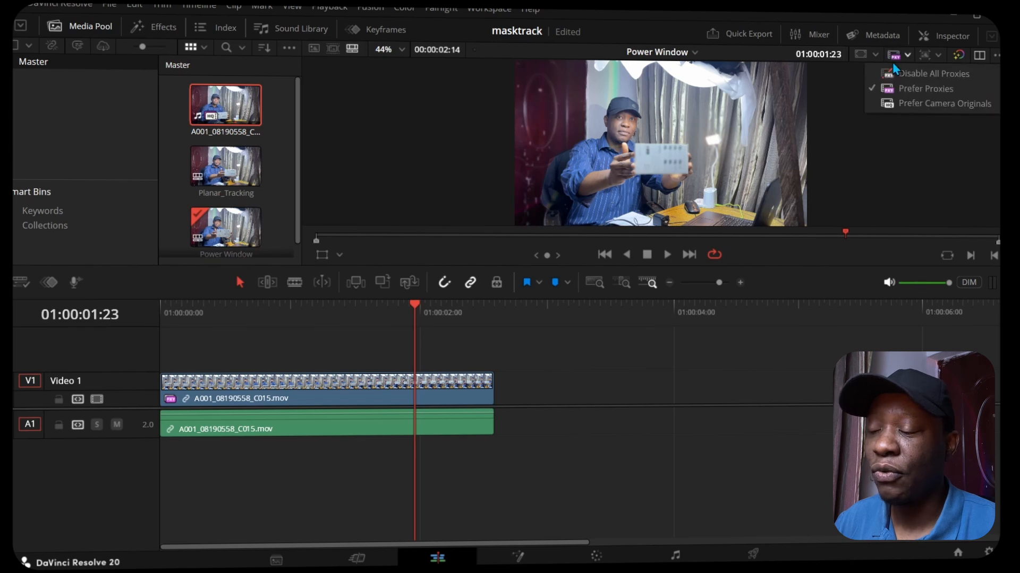
left_click(897, 100)
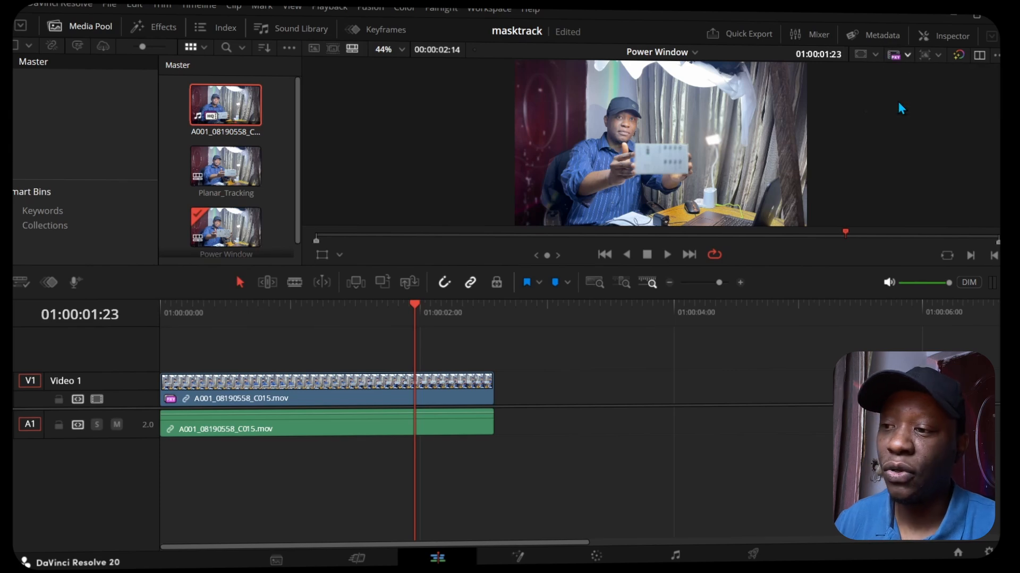
Step: Return to the Color page and draw a closed curve window around the man's face on the face node
left_click(596, 555)
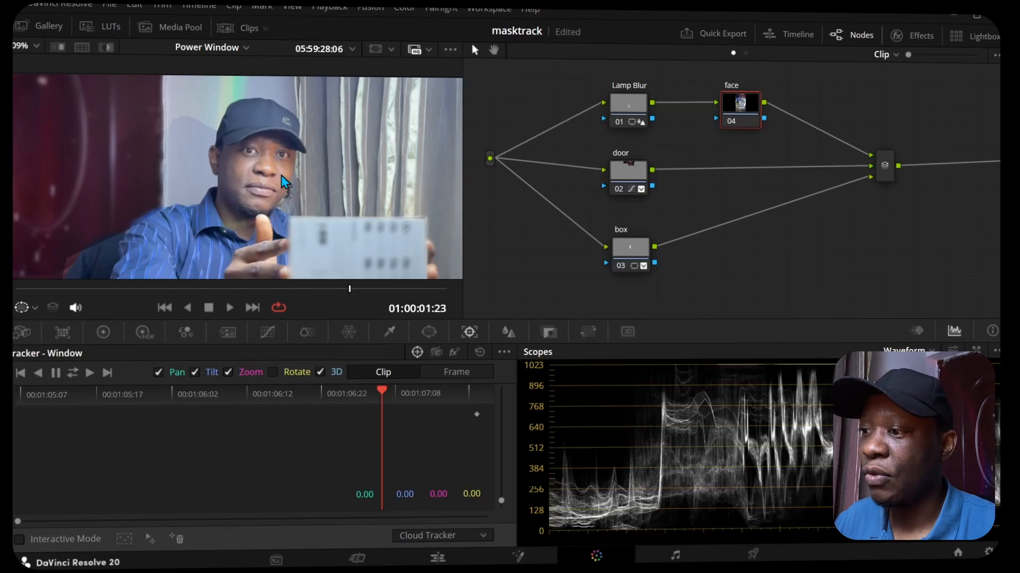
left_click(428, 333)
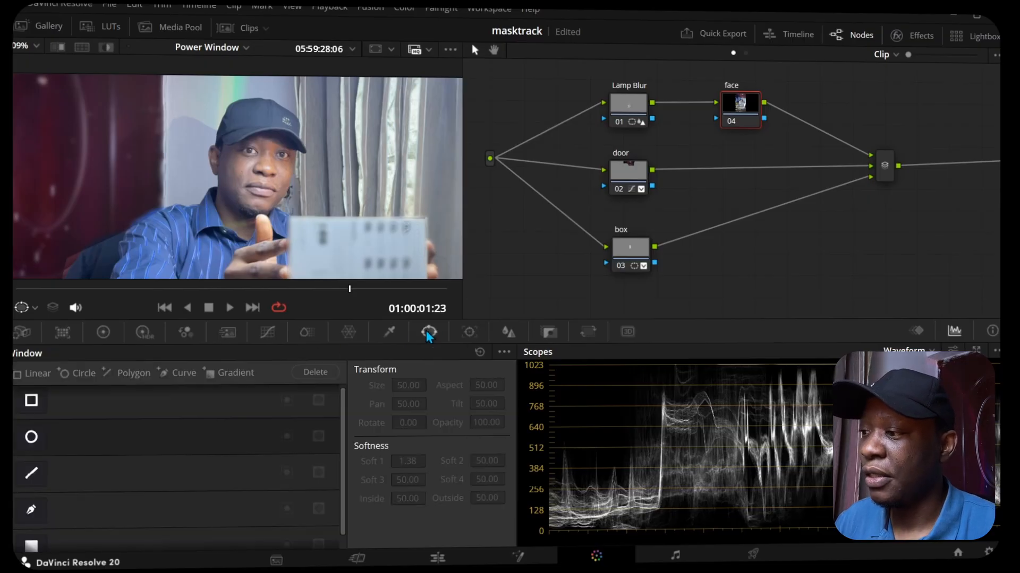
left_click(33, 510)
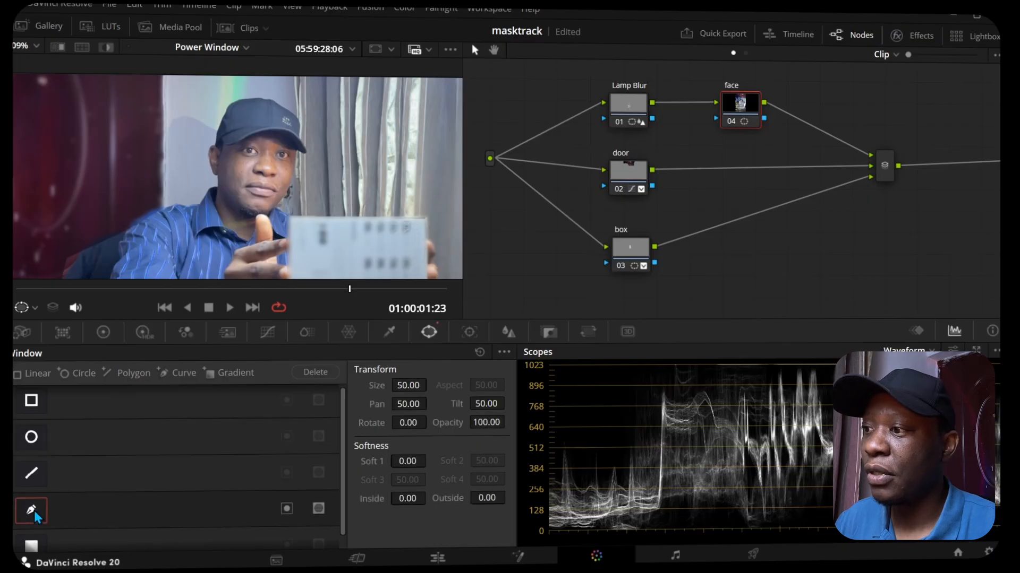
left_click(298, 151)
left_click(259, 135)
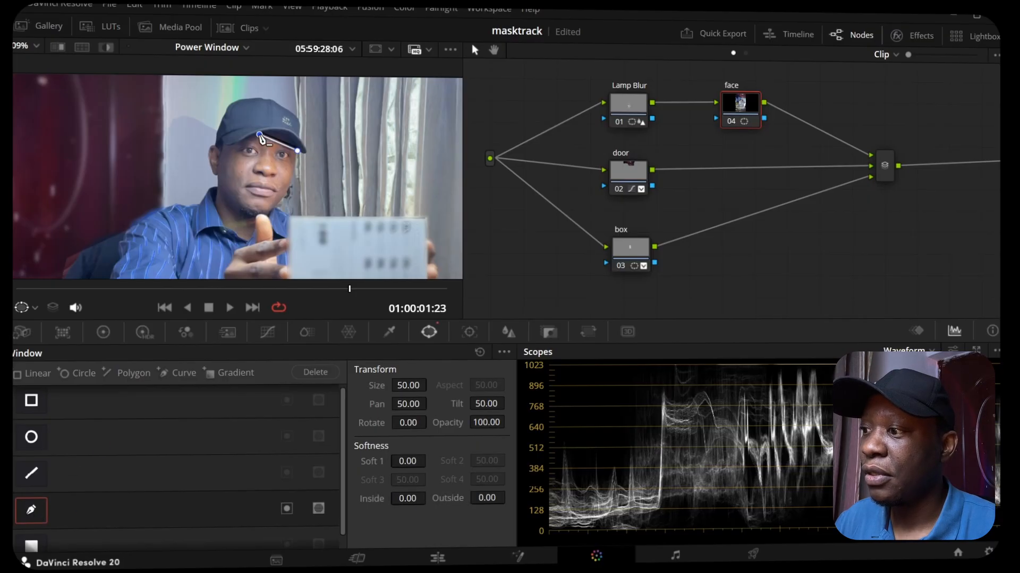
left_click(231, 150)
left_click(234, 207)
left_click(249, 218)
left_click(268, 214)
left_click(291, 180)
left_click(298, 150)
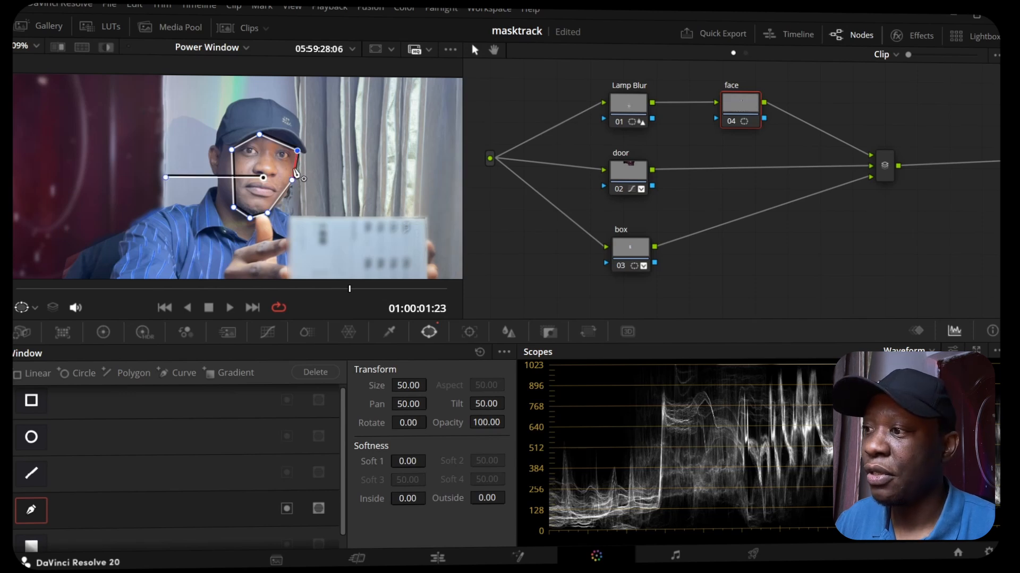
Step: Refine the face window with extra points along the forehead, cheek and jaw, and check the isolated area with Highlight
scroll(295, 170, "up", 4)
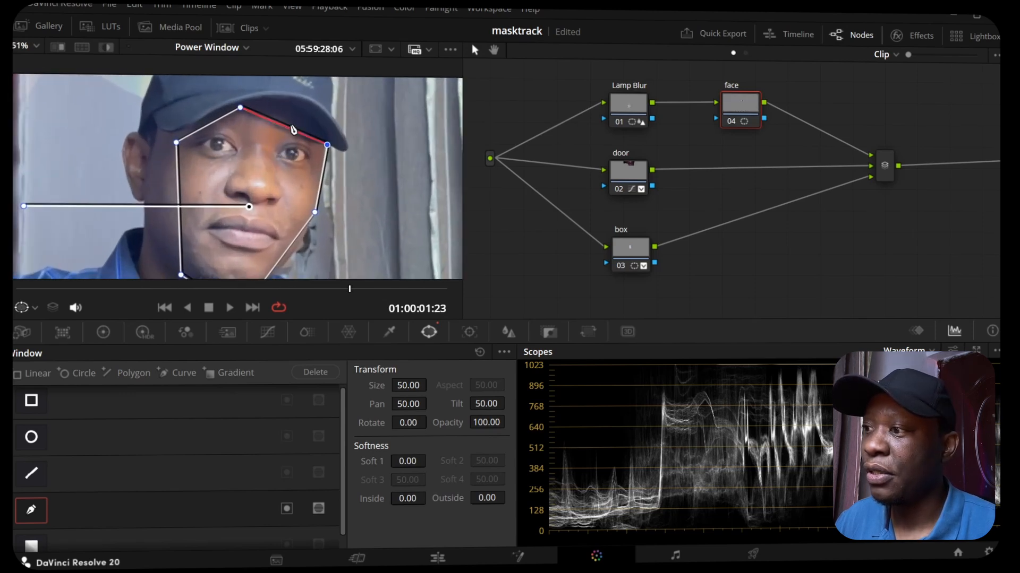
left_click_drag(291, 129, 294, 119)
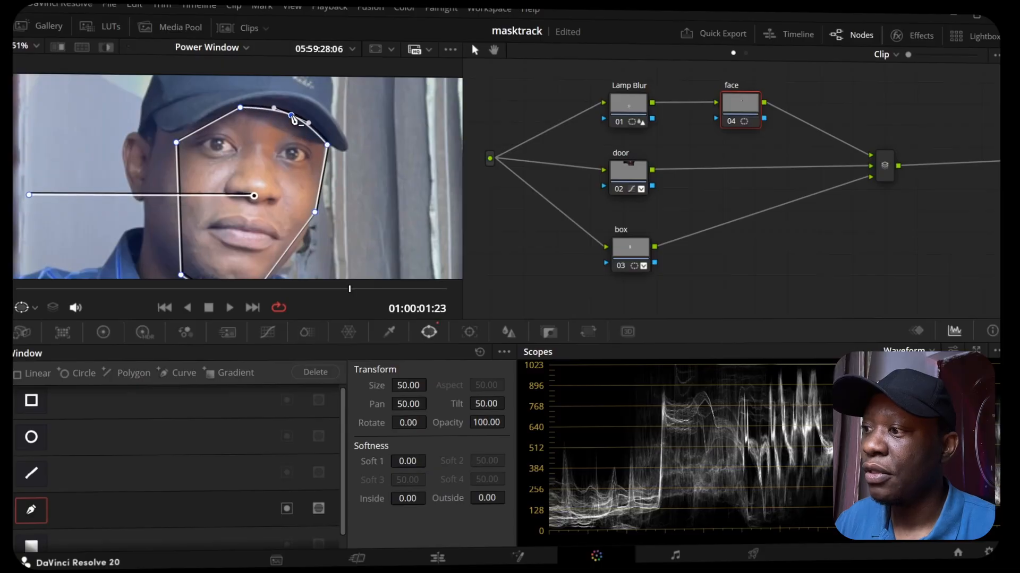
left_click(209, 124)
left_click_drag(209, 124, 208, 121)
left_click_drag(149, 204, 178, 160)
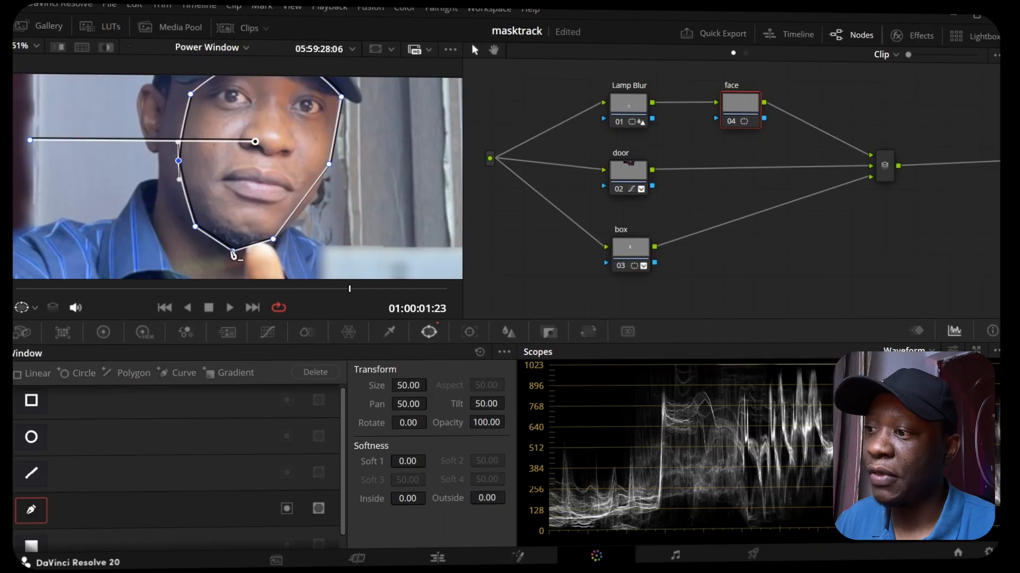
left_click(212, 244)
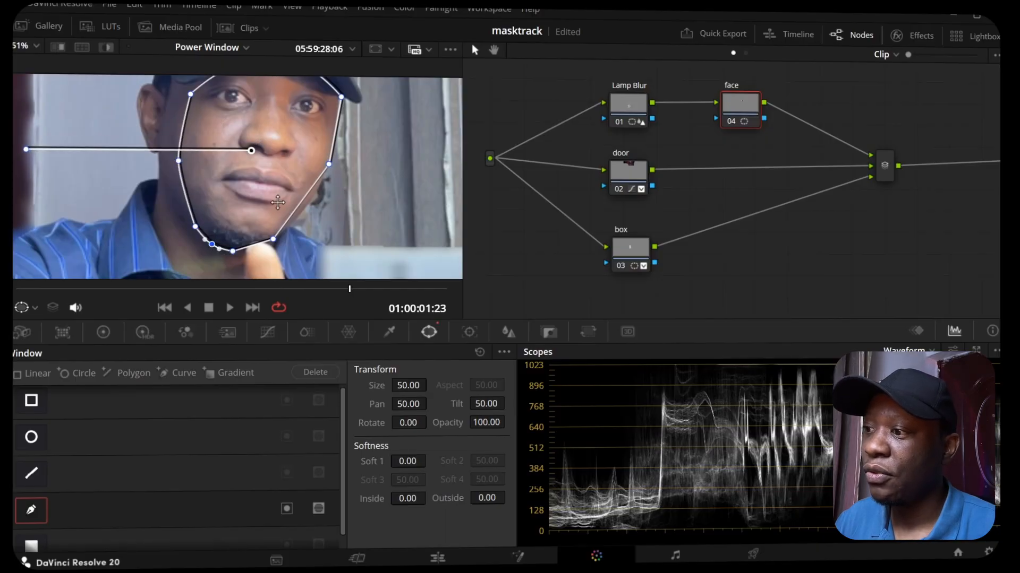
left_click(305, 211)
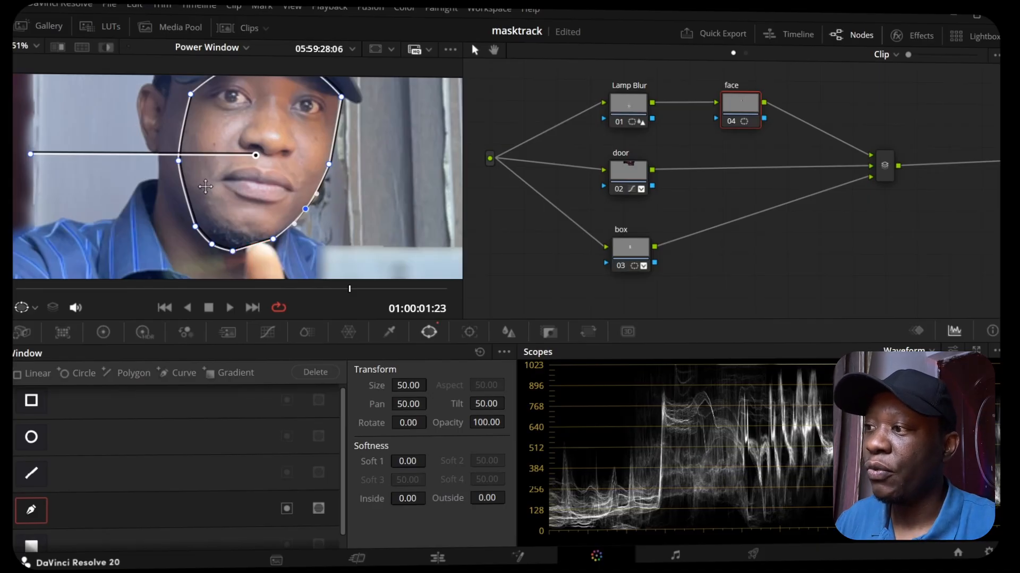
scroll(238, 172, "down", 3)
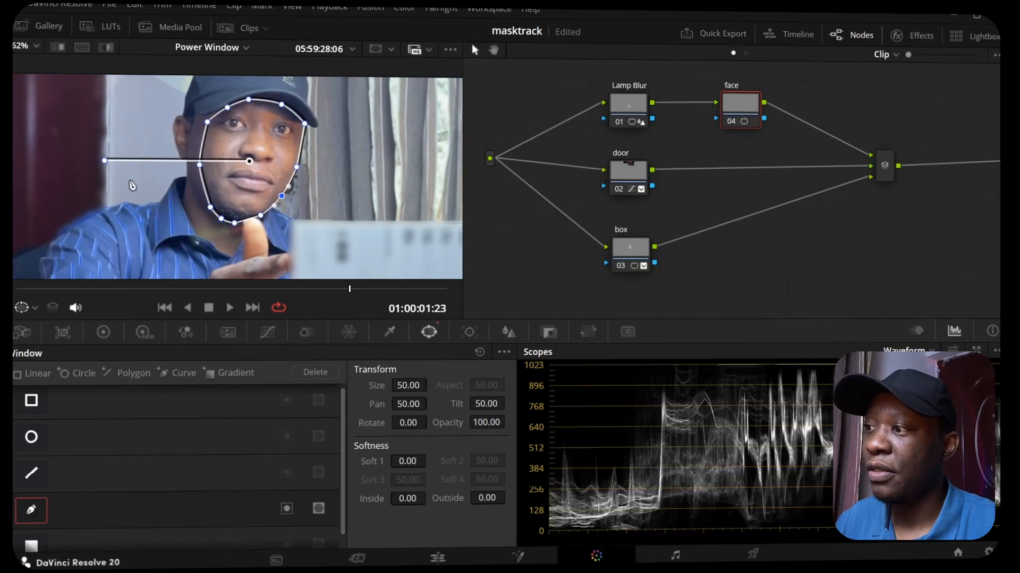
left_click(112, 49)
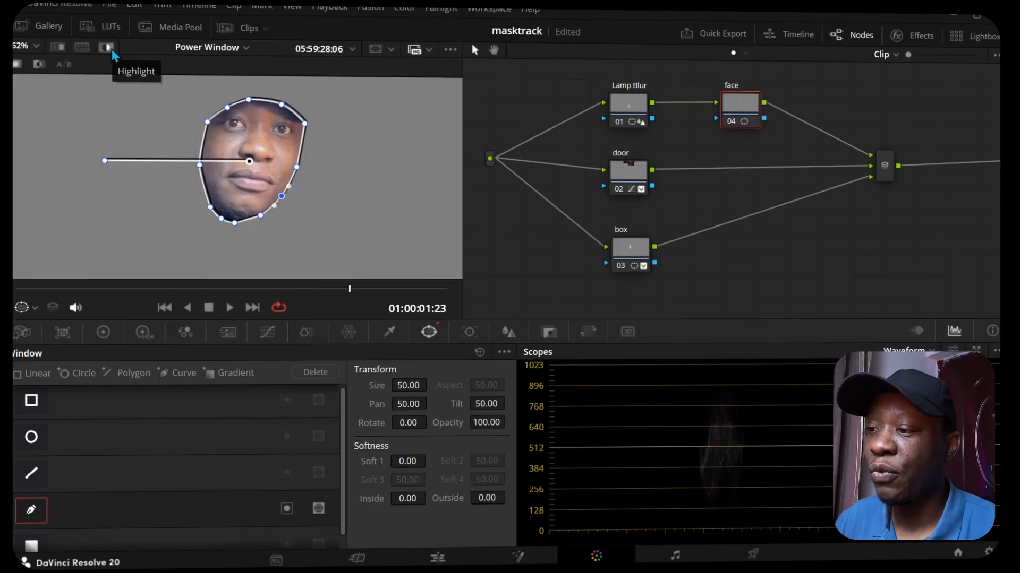
left_click(111, 49)
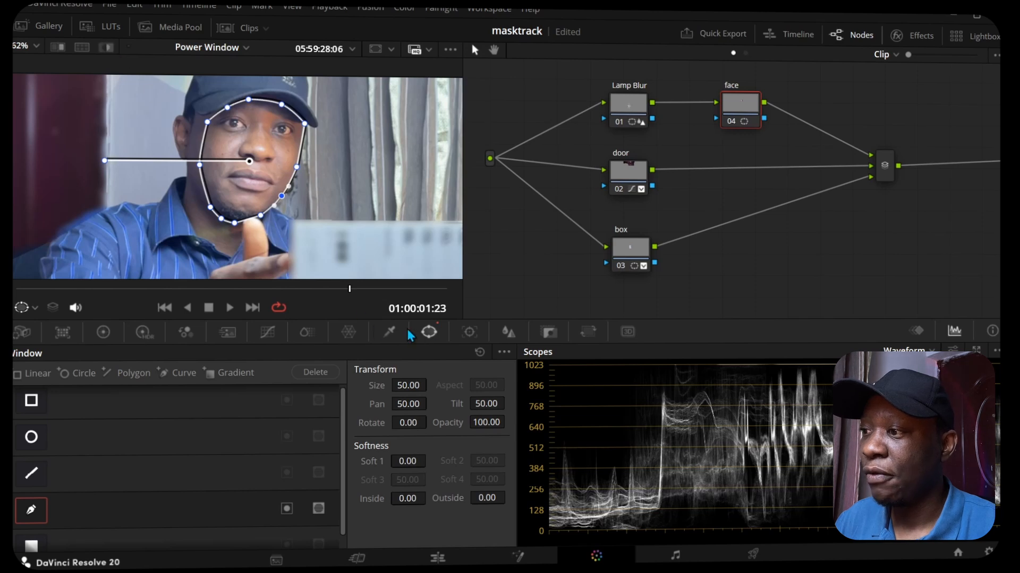
Step: Add one shadow and one highlight control point to the face node's custom curve and nudge both slightly
left_click(271, 334)
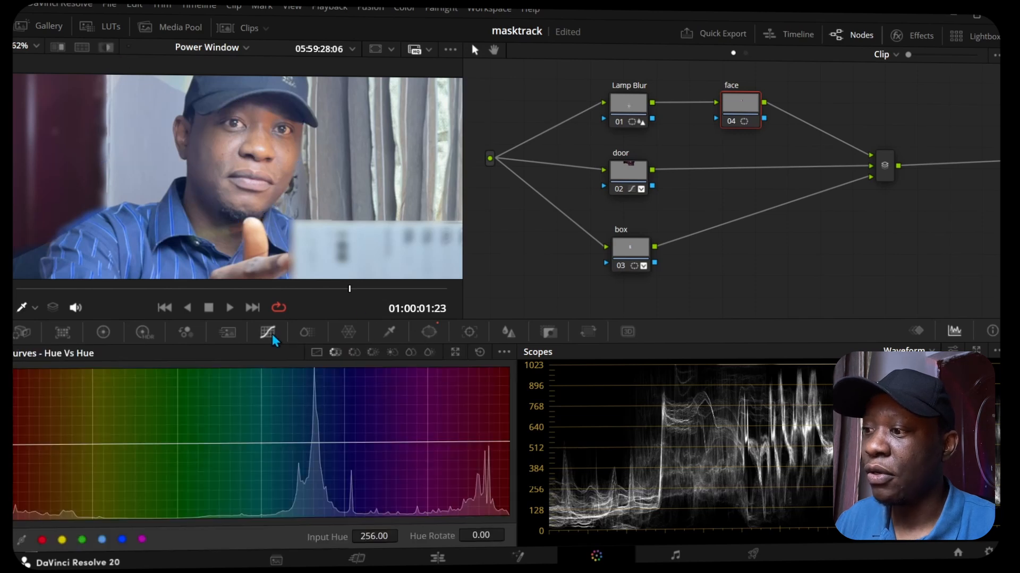
left_click(316, 353)
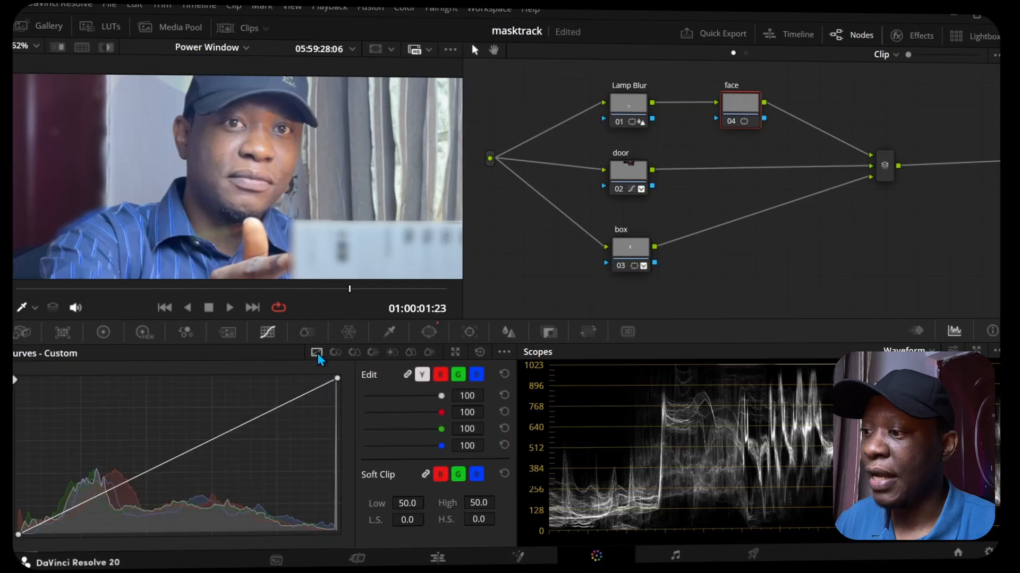
left_click(250, 421)
left_click(78, 503)
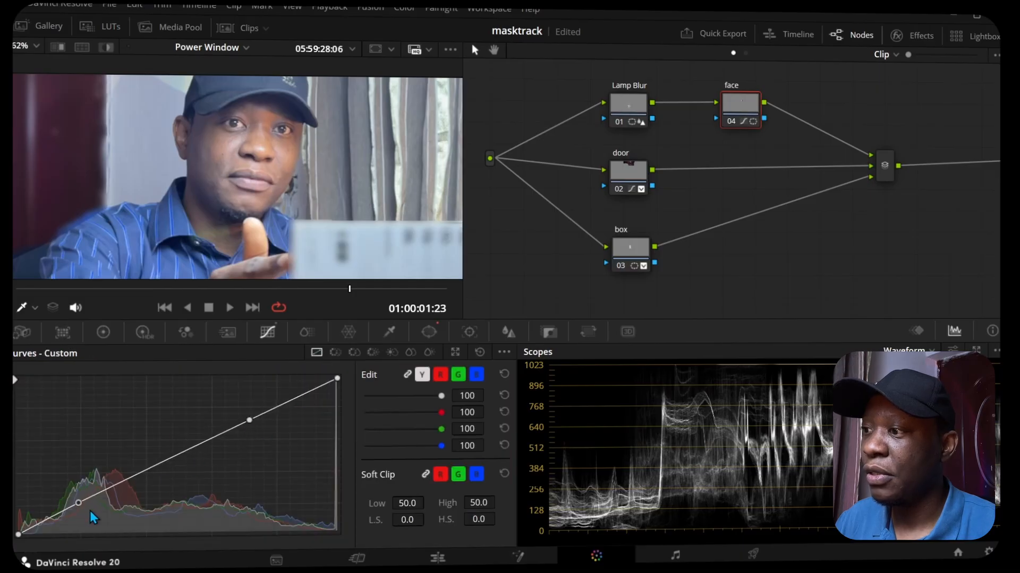
mouse_move(78, 502)
left_mouse_down()
mouse_move(87, 513)
mouse_move(80, 503)
left_mouse_up()
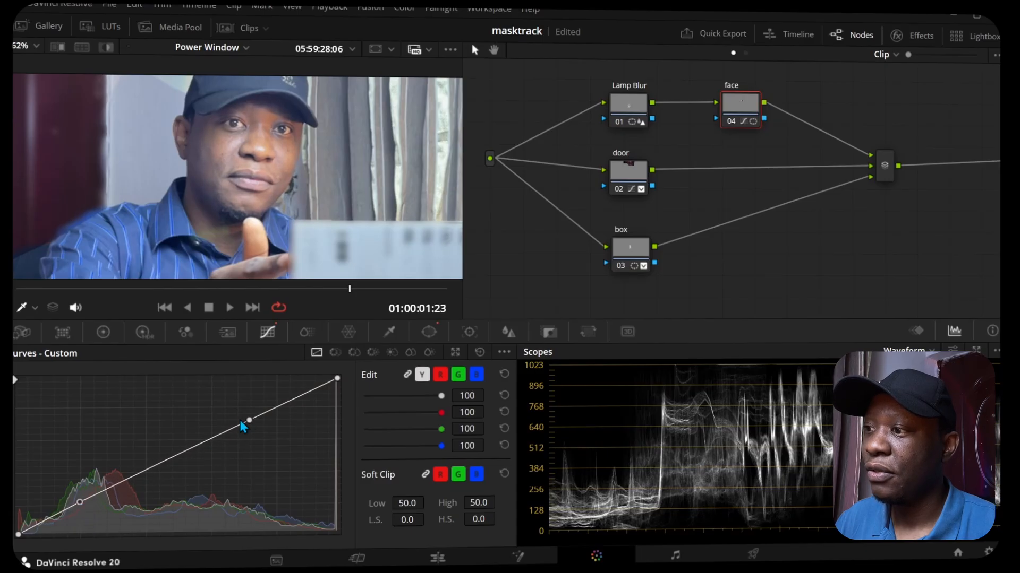
mouse_move(249, 422)
left_mouse_down()
mouse_move(254, 432)
mouse_move(247, 422)
left_mouse_up()
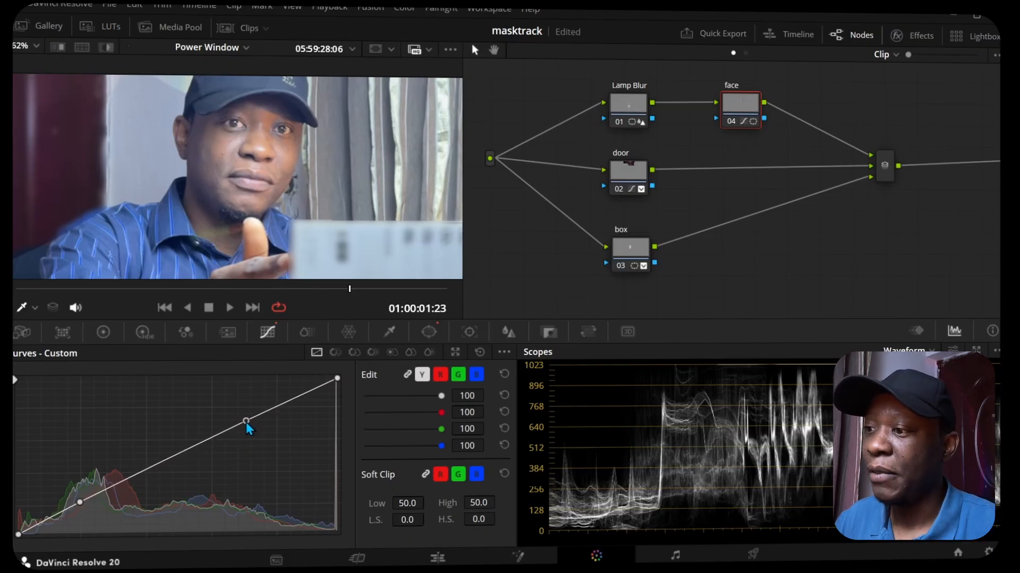
left_click_drag(246, 423, 247, 421)
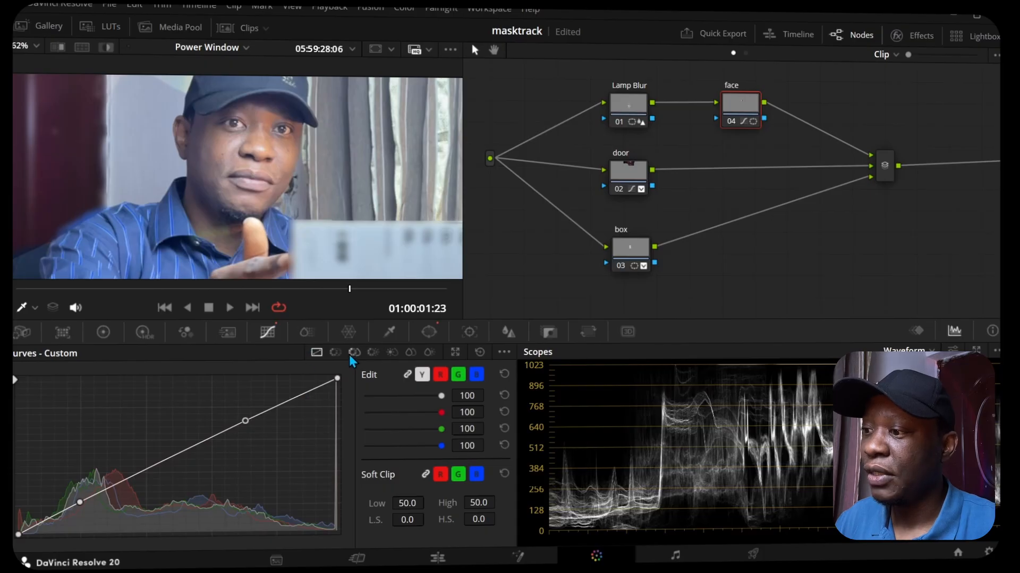
Step: Sample the face and door colors on the Hue Vs Hue curve and shift the skin point to input hue 279.81, hue rotate 5.60
left_click(335, 353)
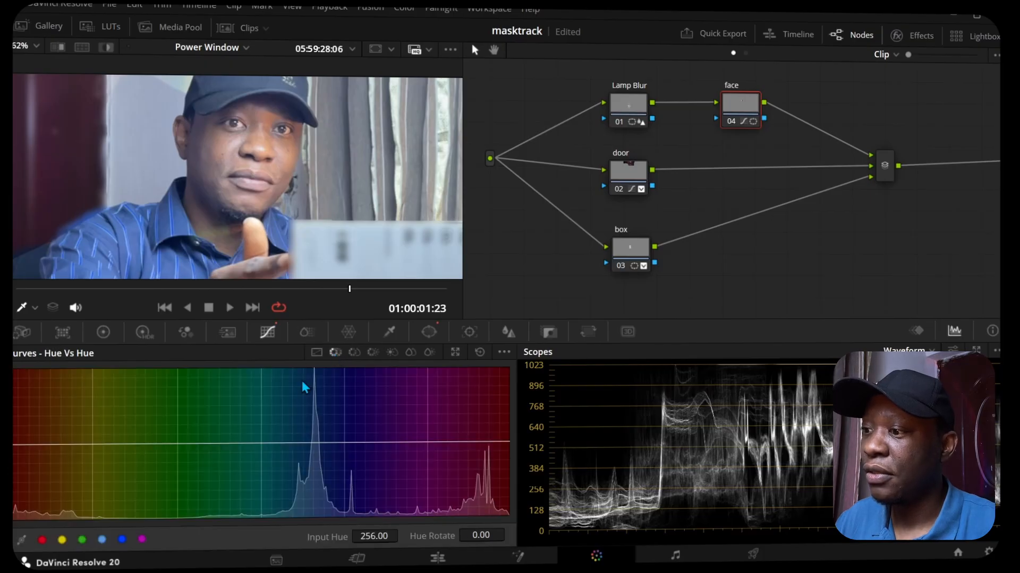
left_click(276, 142)
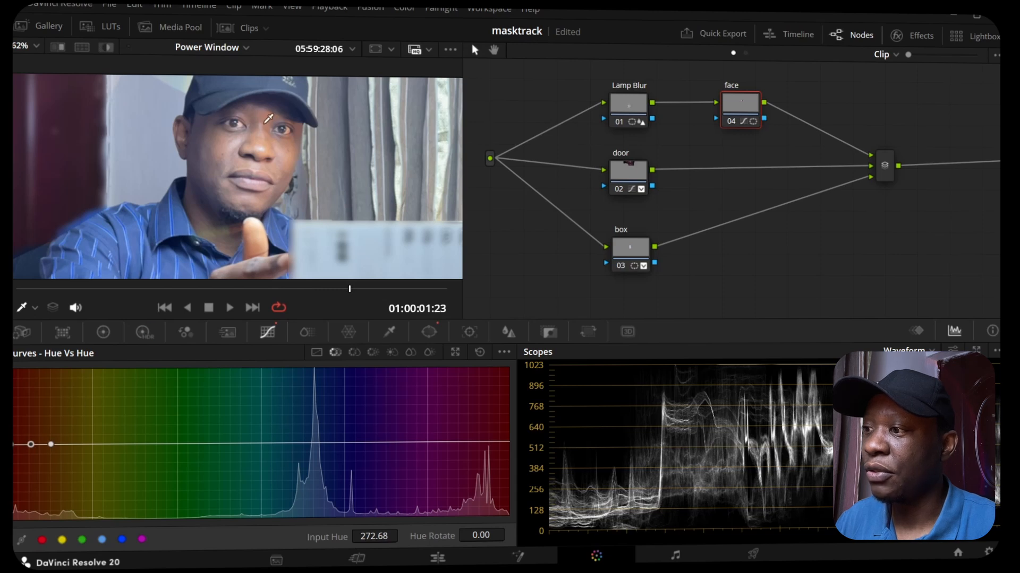
left_click(71, 112)
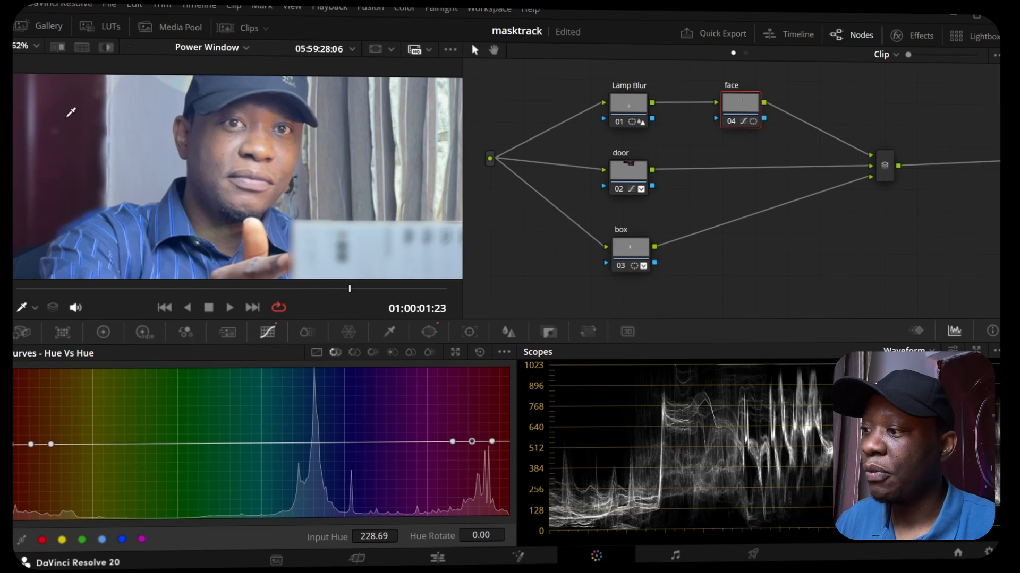
left_click(232, 145)
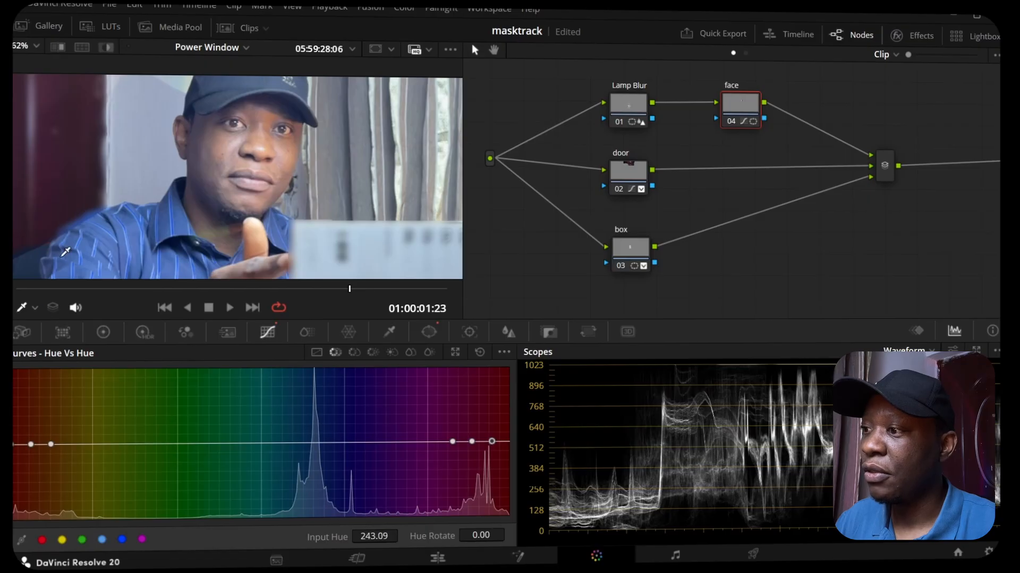
mouse_move(31, 447)
left_mouse_down()
mouse_move(32, 419)
mouse_move(29, 466)
mouse_move(26, 448)
left_mouse_up()
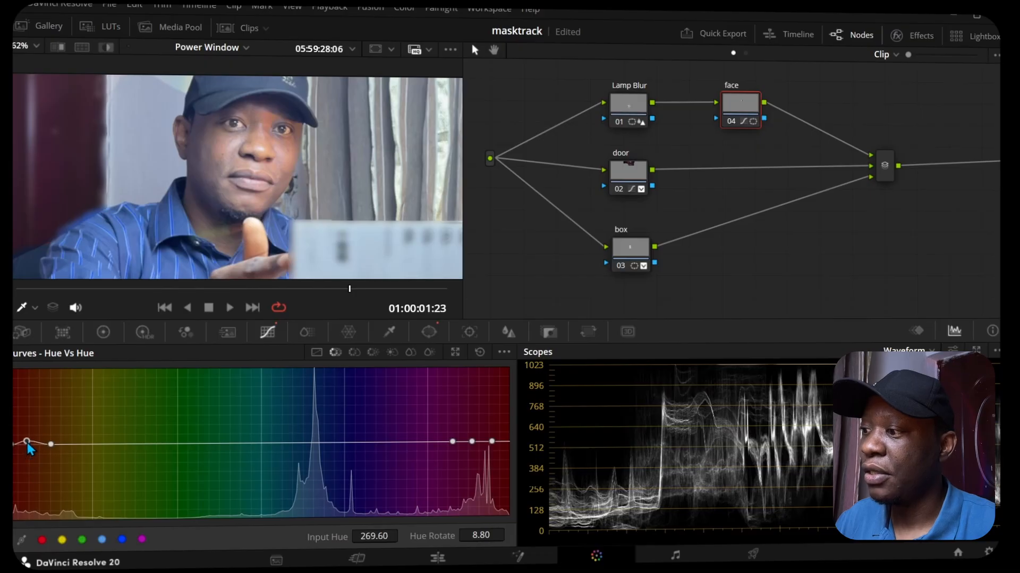
mouse_move(50, 444)
left_mouse_down()
mouse_move(71, 445)
mouse_move(40, 445)
left_mouse_up()
scroll(217, 169, "down", 4)
scroll(216, 169, "up", 2)
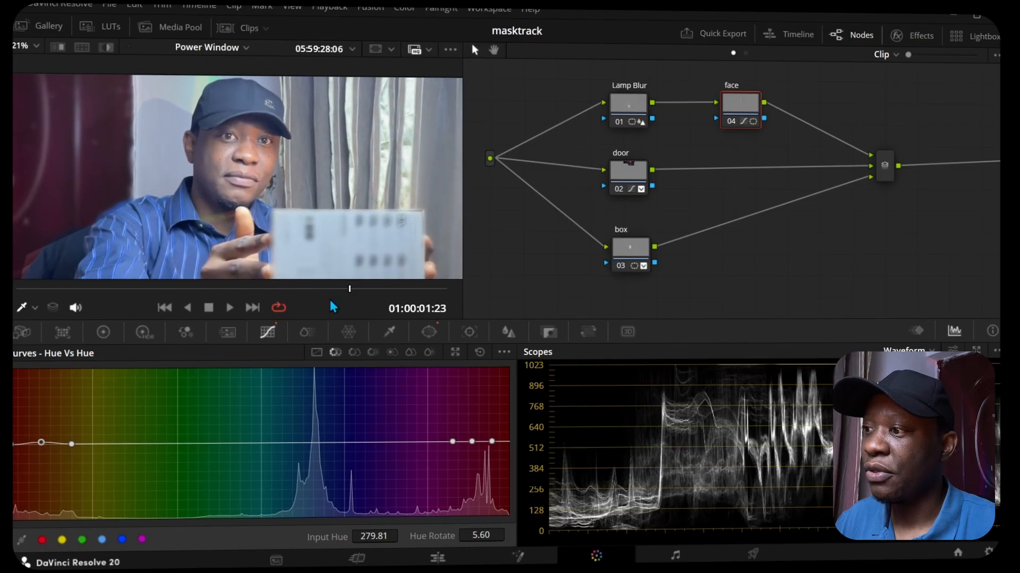
Step: Track the face window both forward and backward through the clip from 01:00:01:21 with the Cloud Tracker
left_click_drag(369, 291, 330, 282)
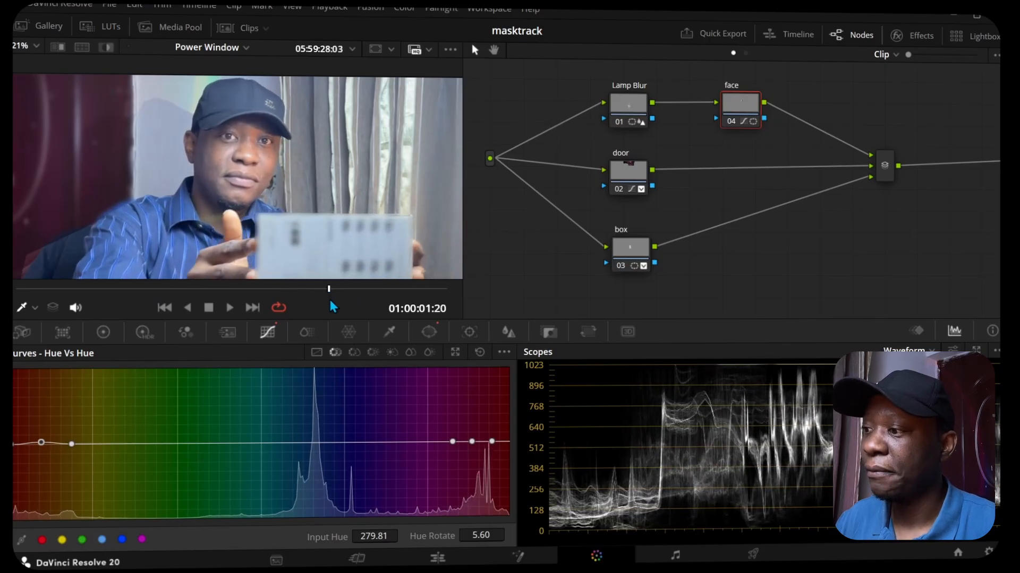
left_click(432, 335)
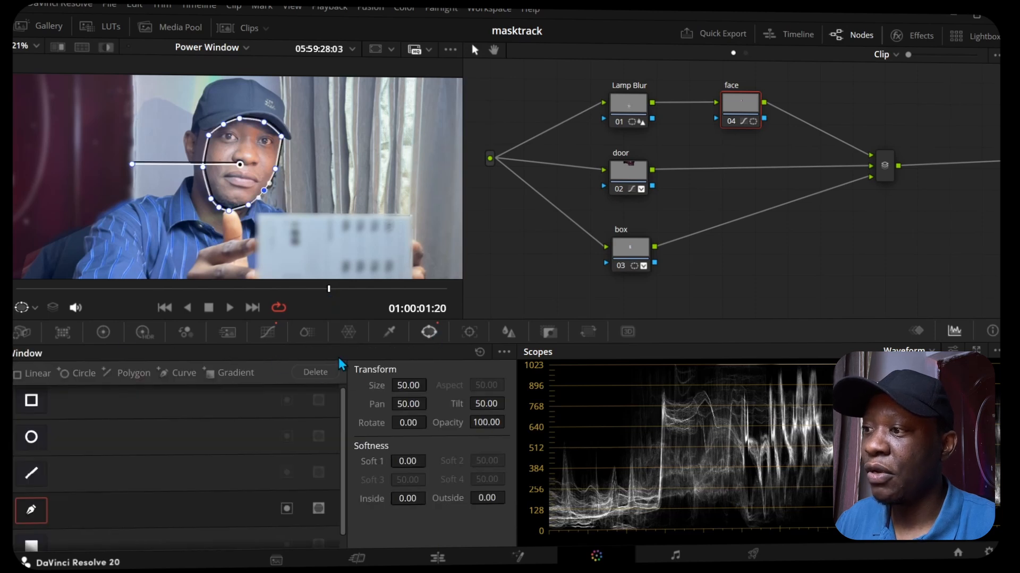
mouse_move(329, 288)
left_mouse_down()
mouse_move(413, 288)
mouse_move(425, 299)
mouse_move(123, 300)
mouse_move(337, 302)
left_mouse_up()
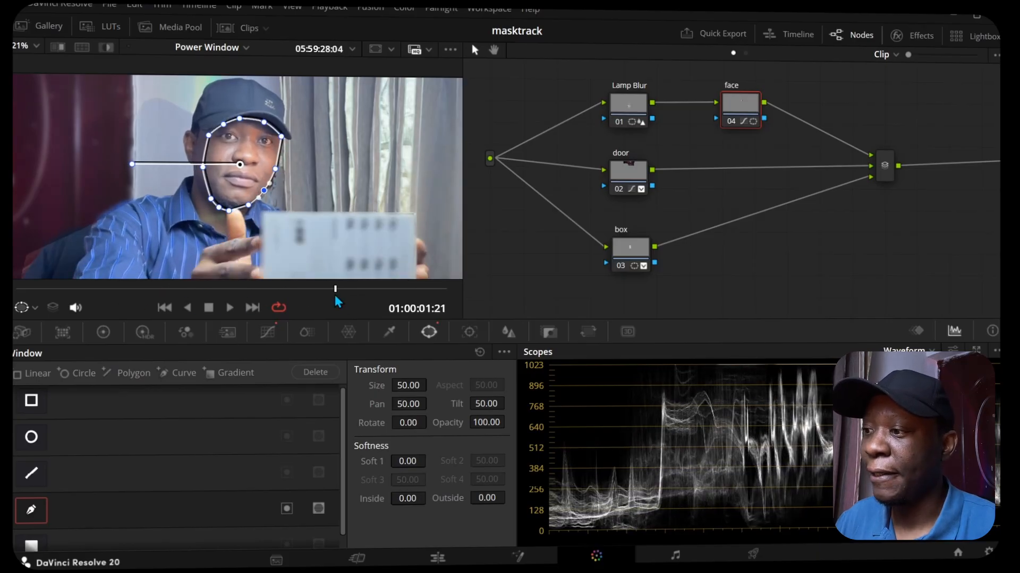
left_click(467, 336)
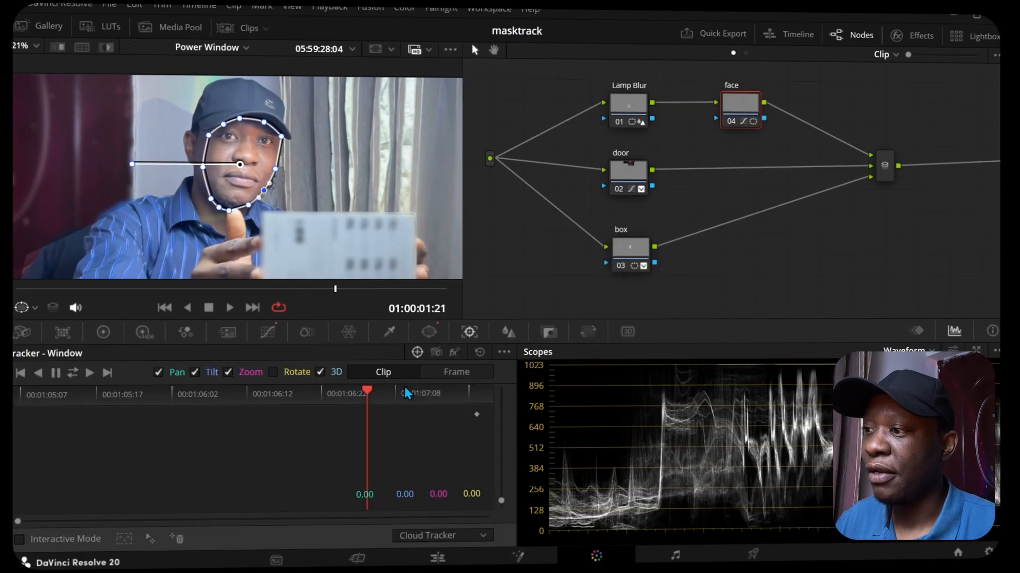
left_click(73, 373)
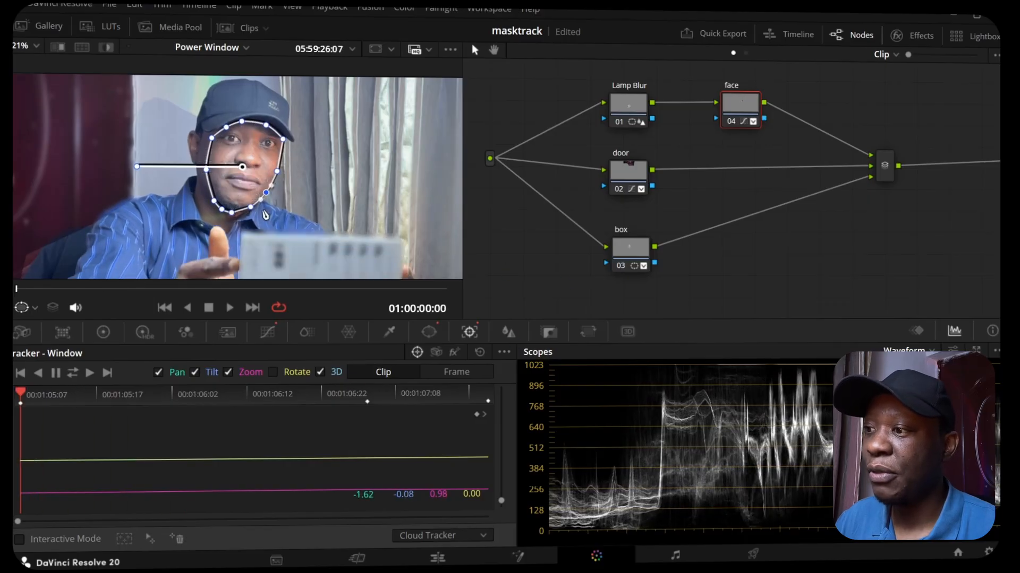
scroll(275, 209, "down", 2)
scroll(276, 209, "down", 3)
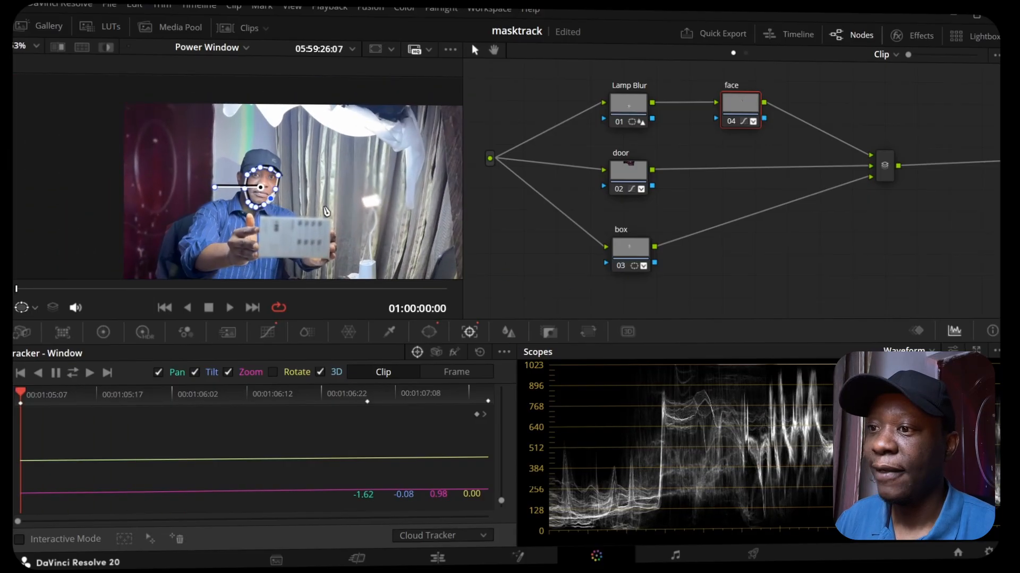
scroll(278, 187, "up", 1)
scroll(277, 187, "up", 2)
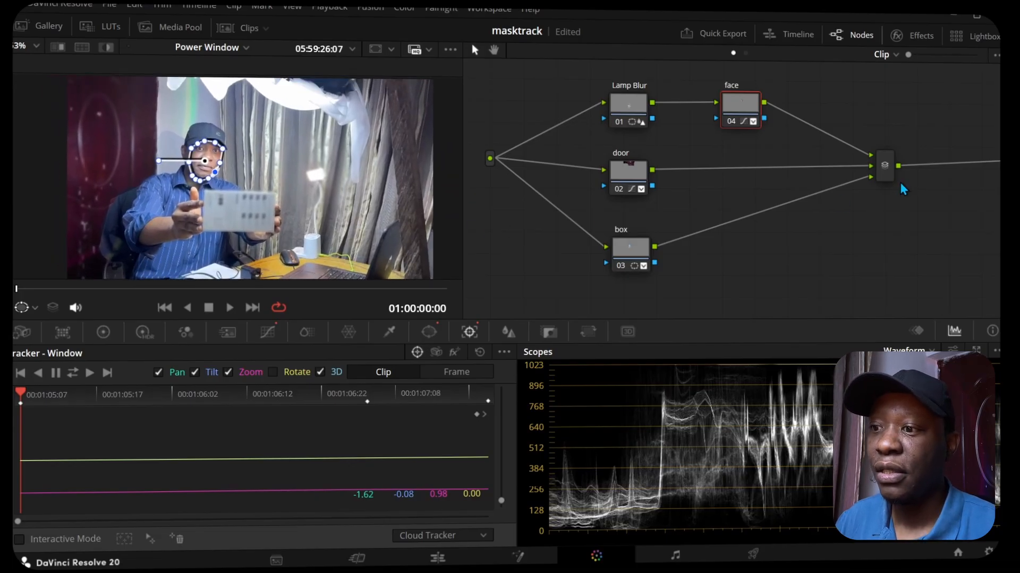
Step: Move the mixer farther from the correction nodes and add a serial node after it
left_click_drag(885, 169, 946, 174)
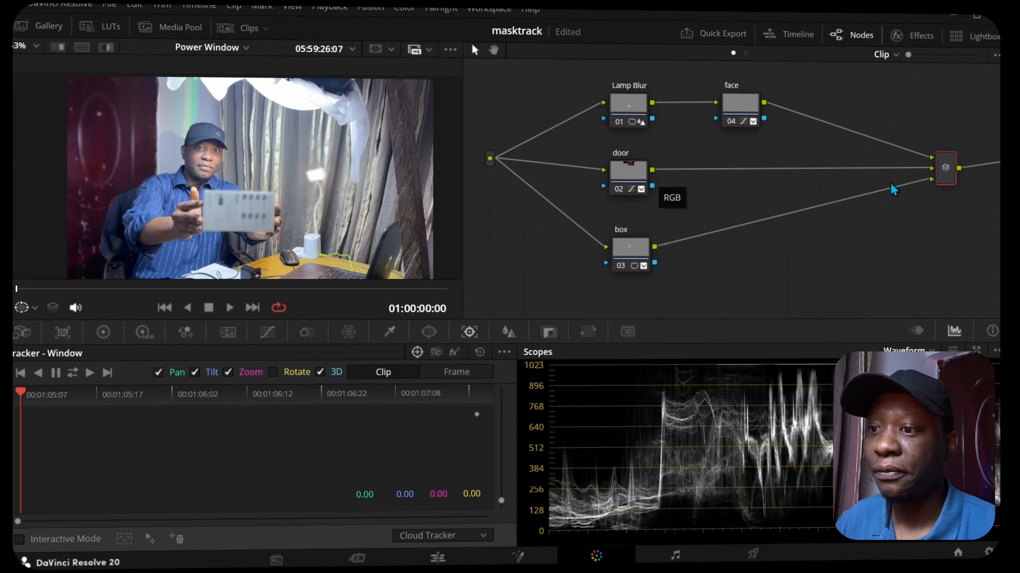
left_click_drag(850, 132, 611, 171)
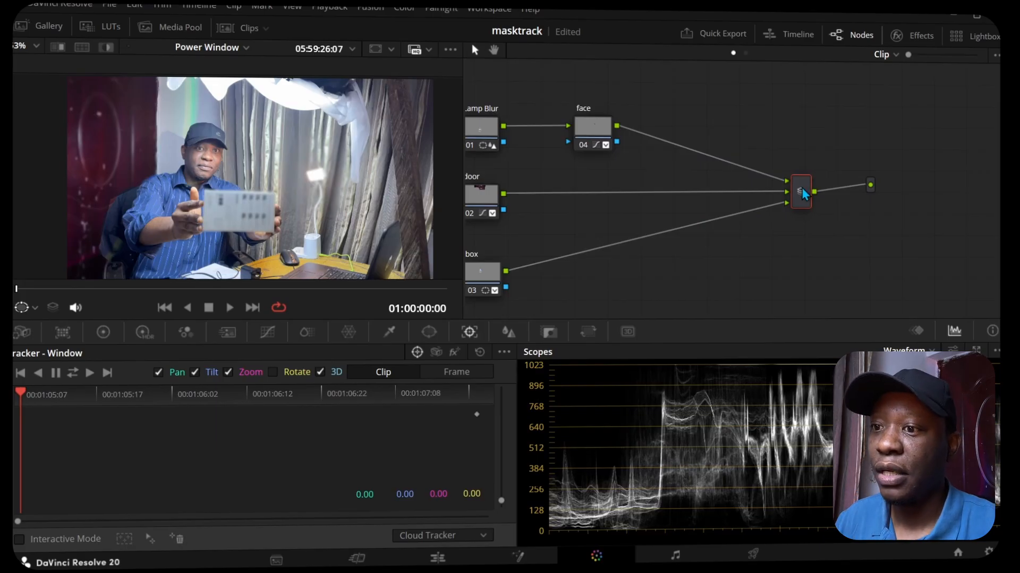
key("alt+s")
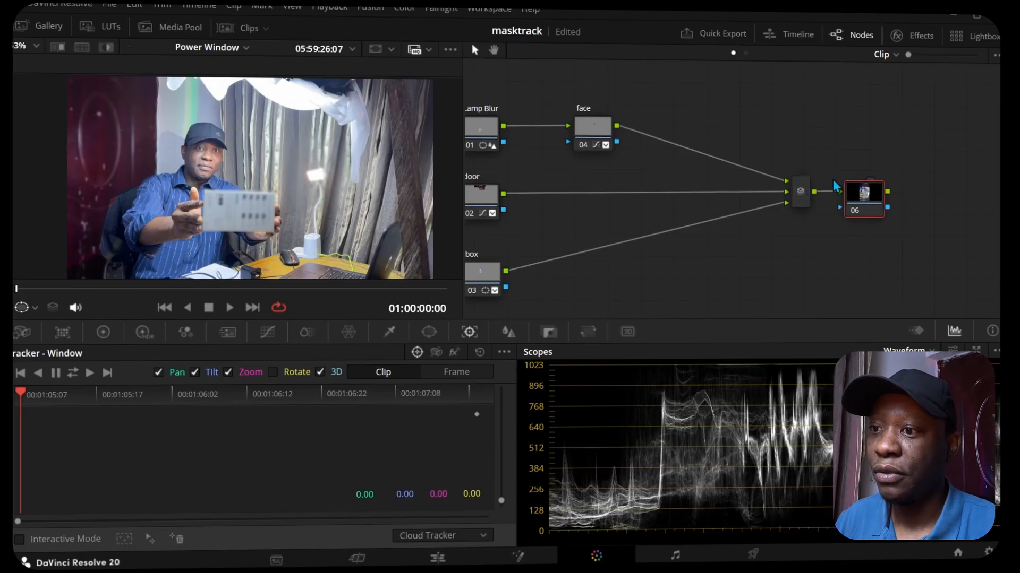
Step: Move the mixer closer to the correction nodes and place the new serial node between the mixer and the output
left_click_drag(848, 166, 829, 115)
left_click_drag(800, 190, 680, 171)
left_click_drag(829, 116, 774, 178)
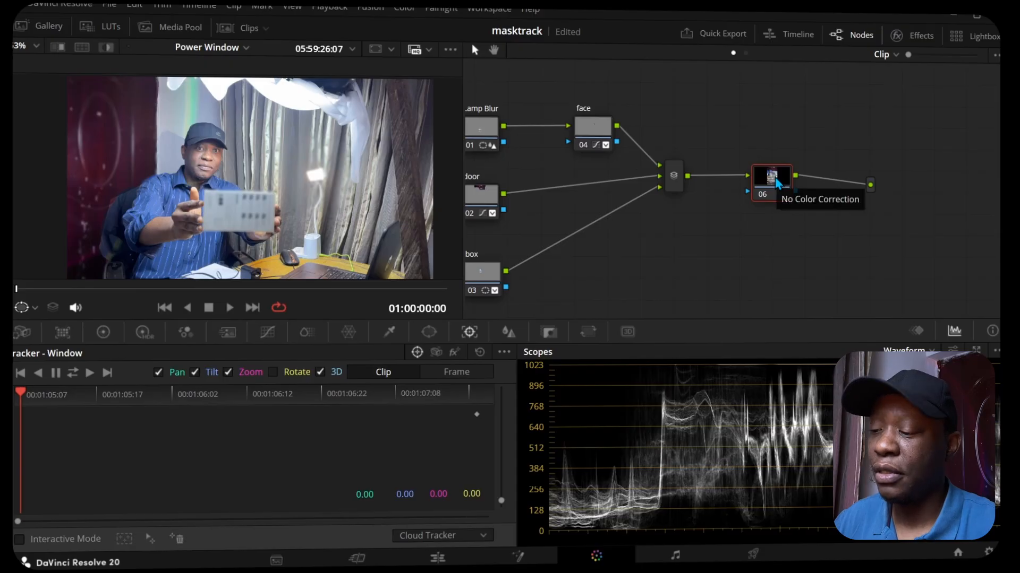
Step: Label the new serial node after the mixer "look"
right_click(776, 183)
left_click(796, 205)
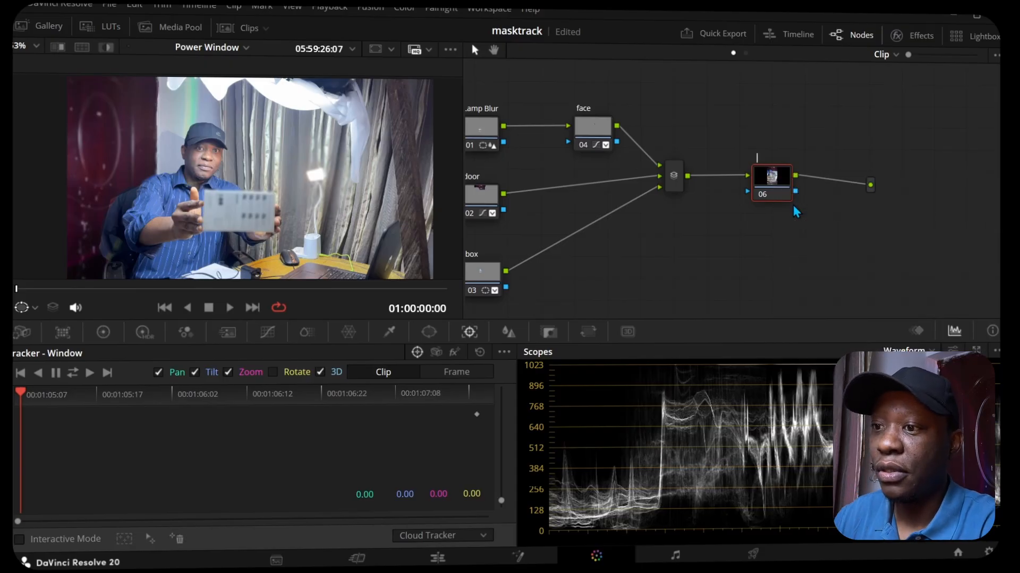
type("loo")
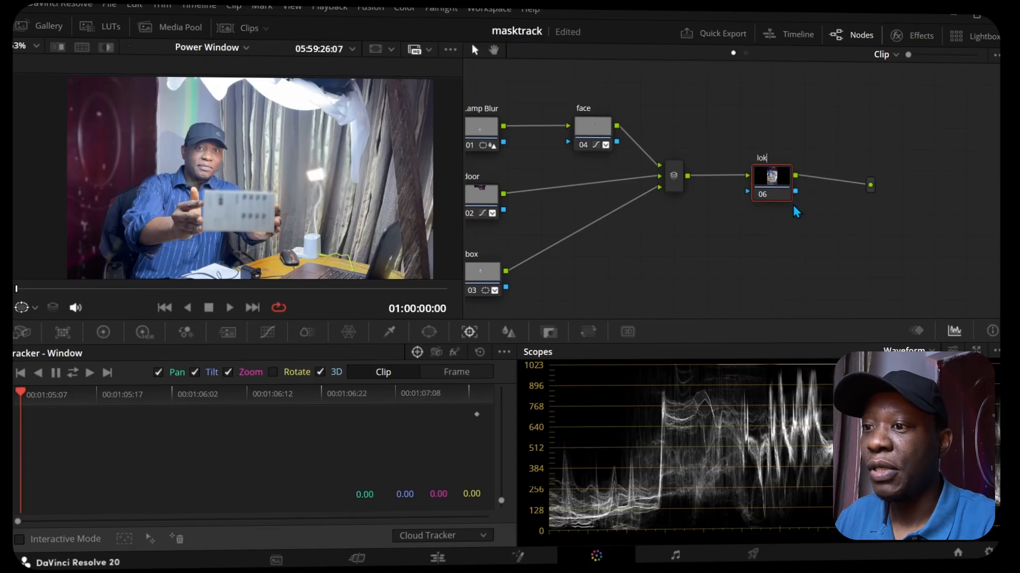
type("k")
key("Return")
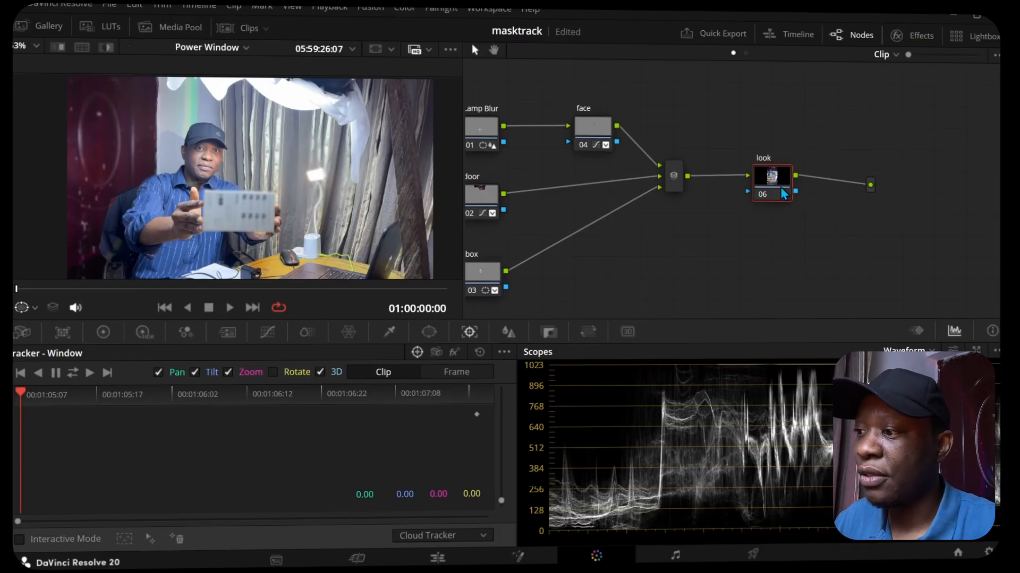
Step: Add shadow and highlight points to the look node's custom curve, pulling the highlights down and slightly lowering the shadows
left_click(268, 332)
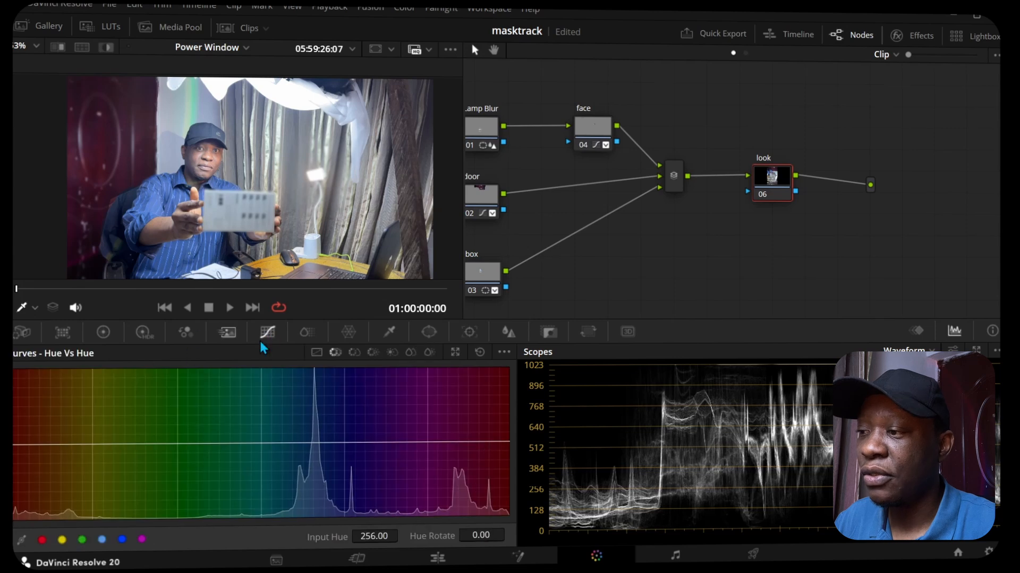
left_click(317, 353)
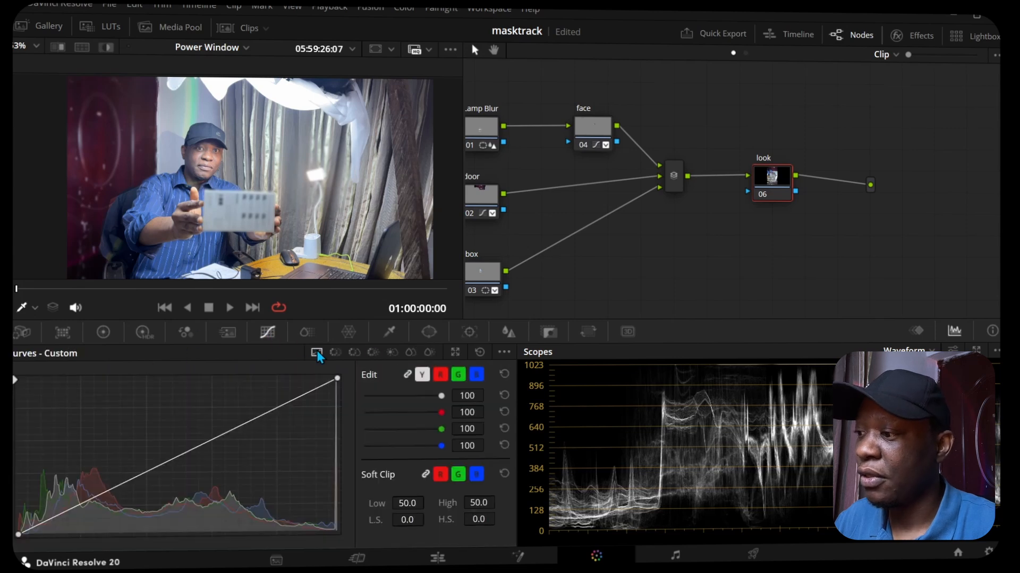
left_click(98, 495)
left_click_drag(284, 410, 284, 422)
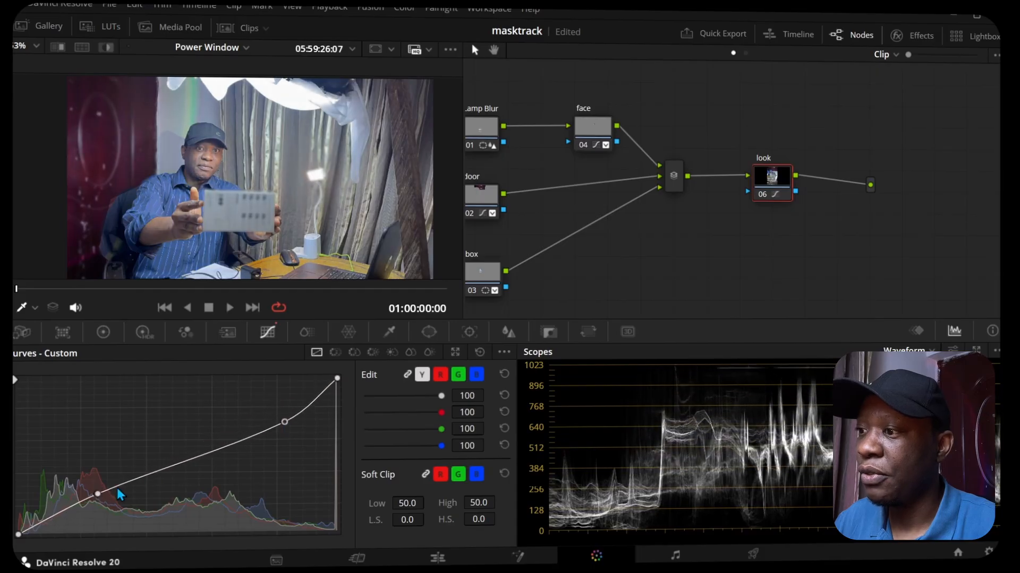
mouse_move(99, 496)
left_mouse_down()
mouse_move(98, 486)
mouse_move(107, 500)
left_mouse_up()
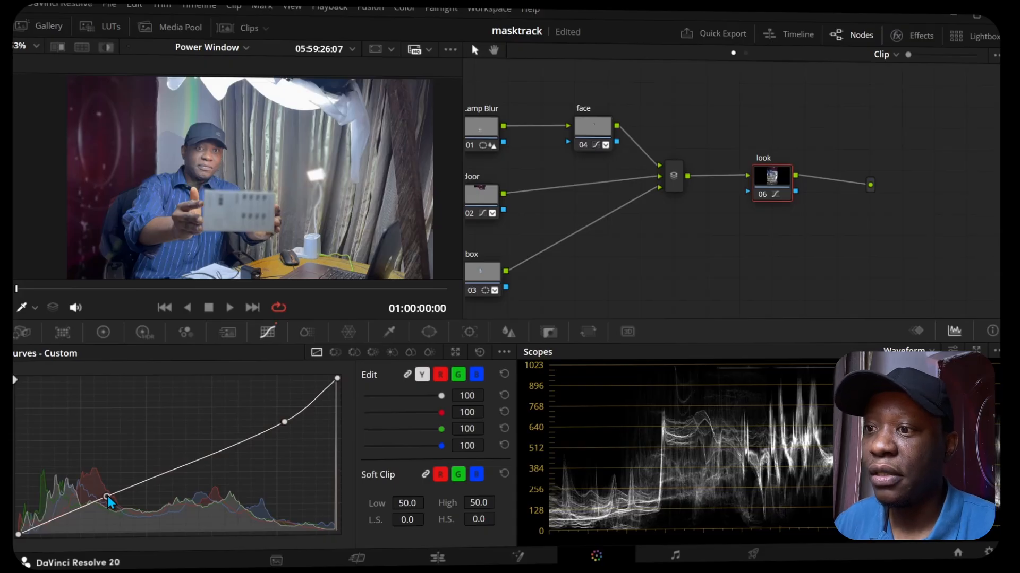
Step: Add a serial node before the look node and place it lower, between the mixer and the look node
right_click(767, 189)
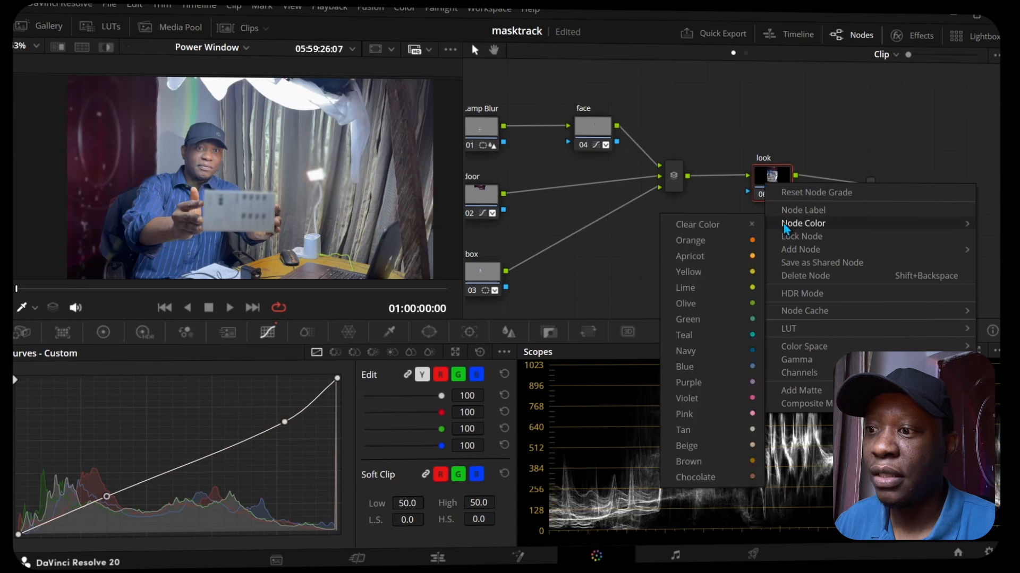
mouse_move(786, 250)
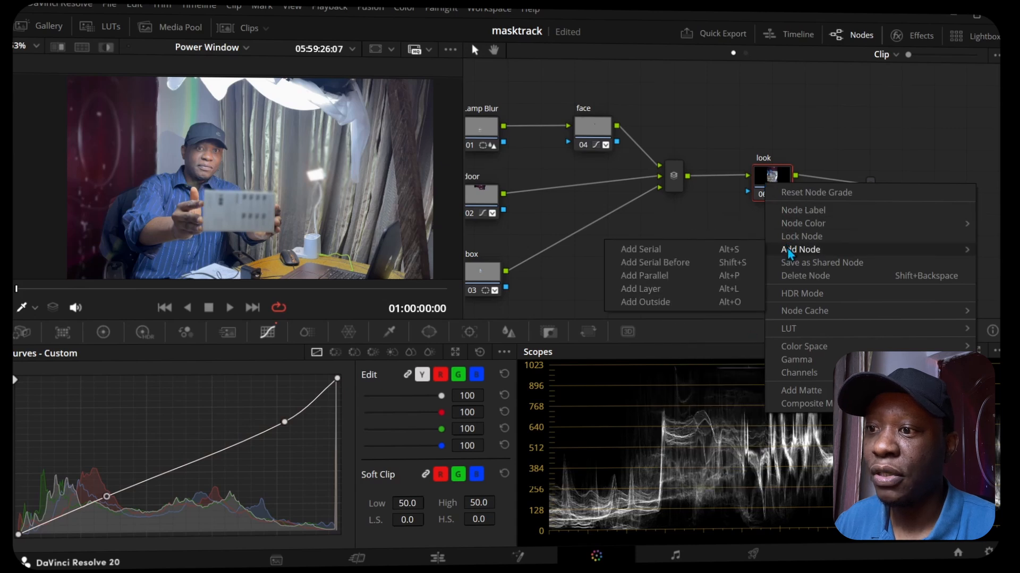
left_click(658, 262)
left_click_drag(770, 237, 722, 230)
Step: Label the serial node before the look node "large blur"
right_click(723, 232)
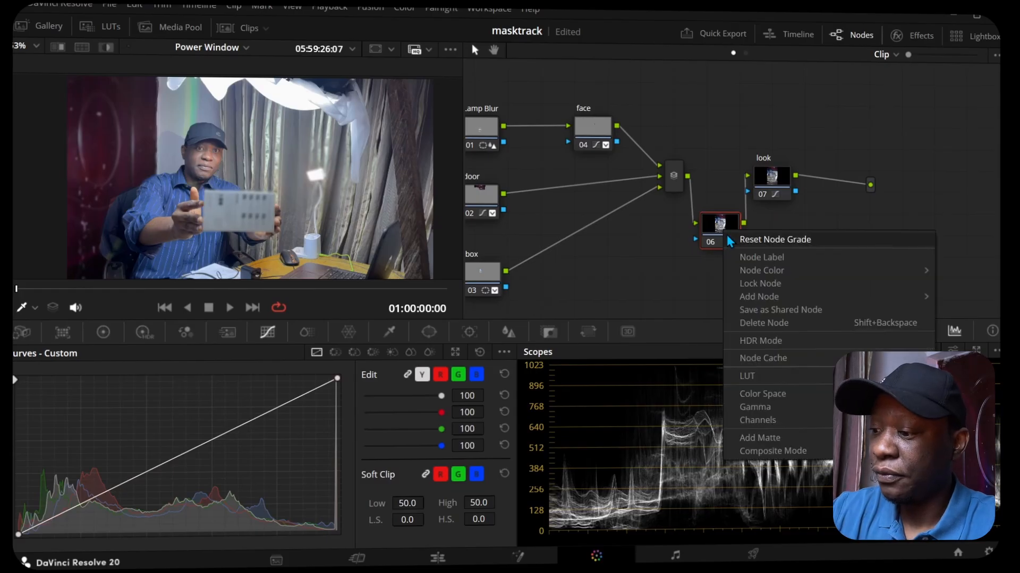
left_click(751, 257)
type("large blur")
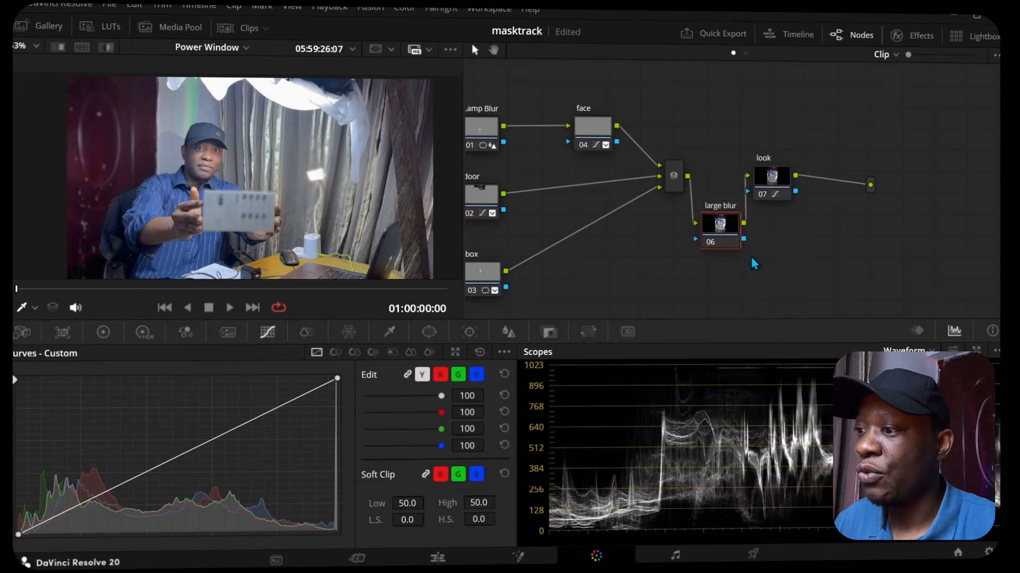
key("Return")
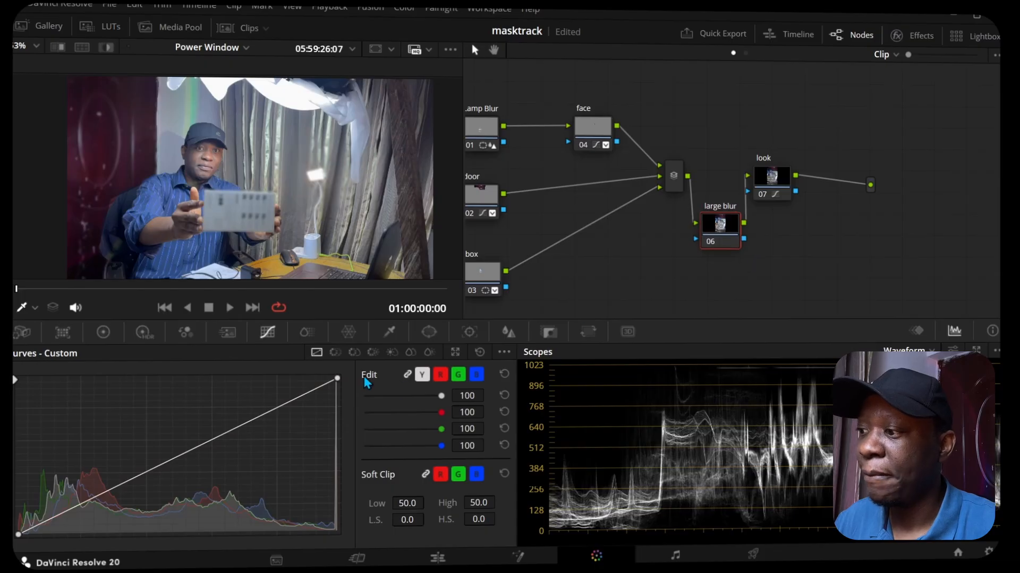
Step: Add a circle window to the large blur node, enlarge it around the man and soften its edge to about 3.94
left_click(427, 337)
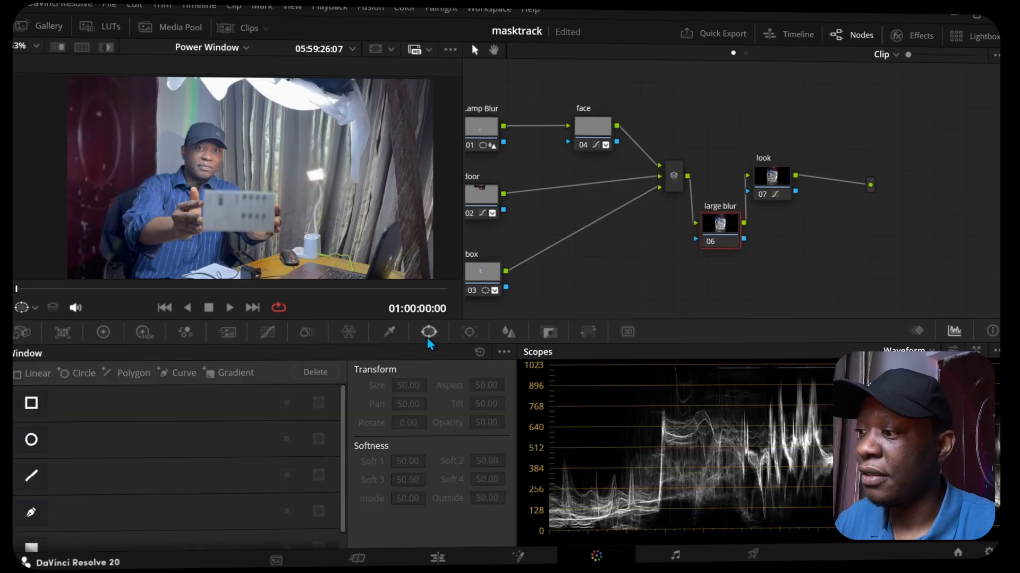
left_click(33, 441)
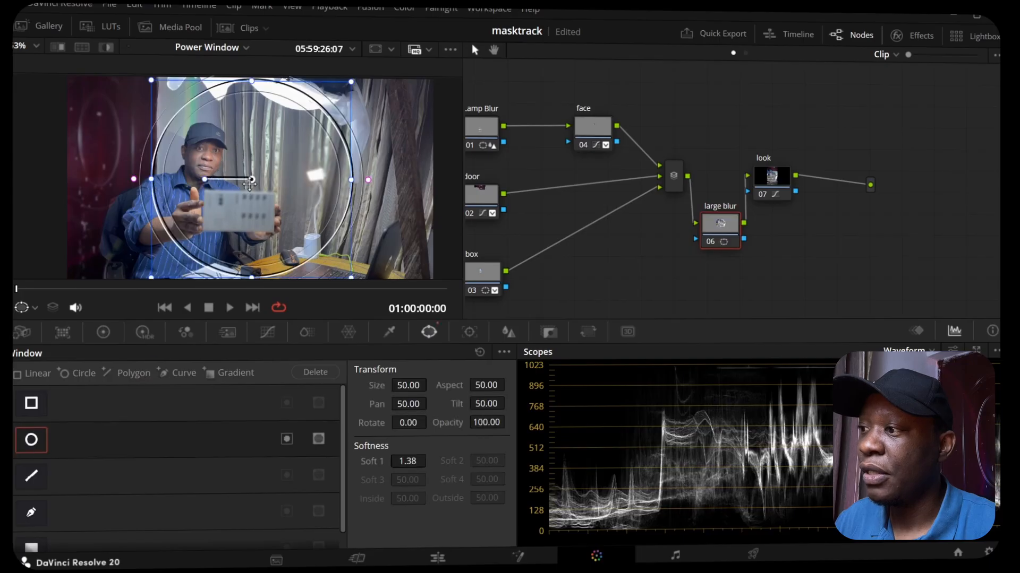
left_click_drag(250, 182, 239, 179)
scroll(239, 179, "down", 2)
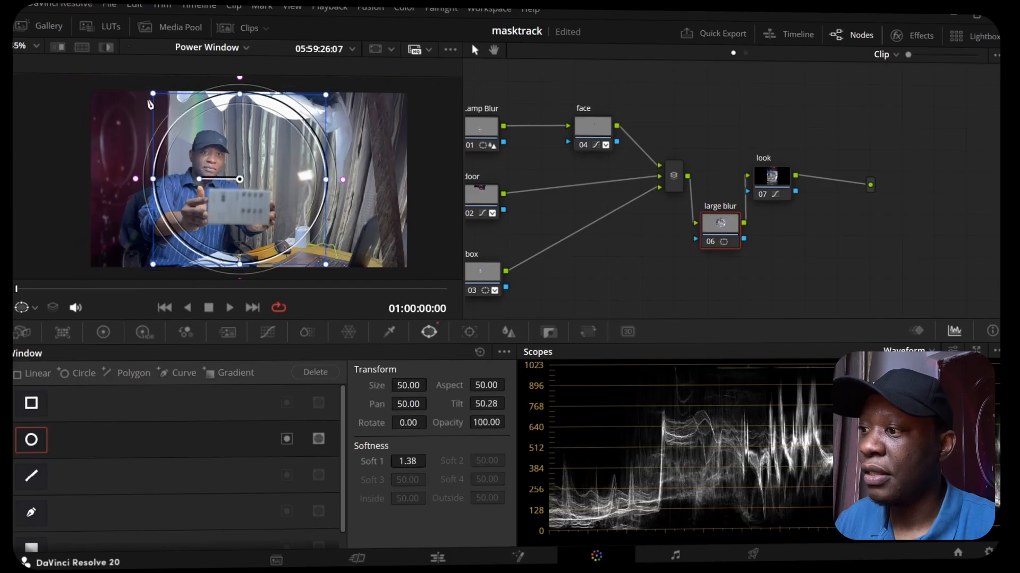
left_click_drag(154, 95, 114, 88)
left_click_drag(367, 180, 378, 190)
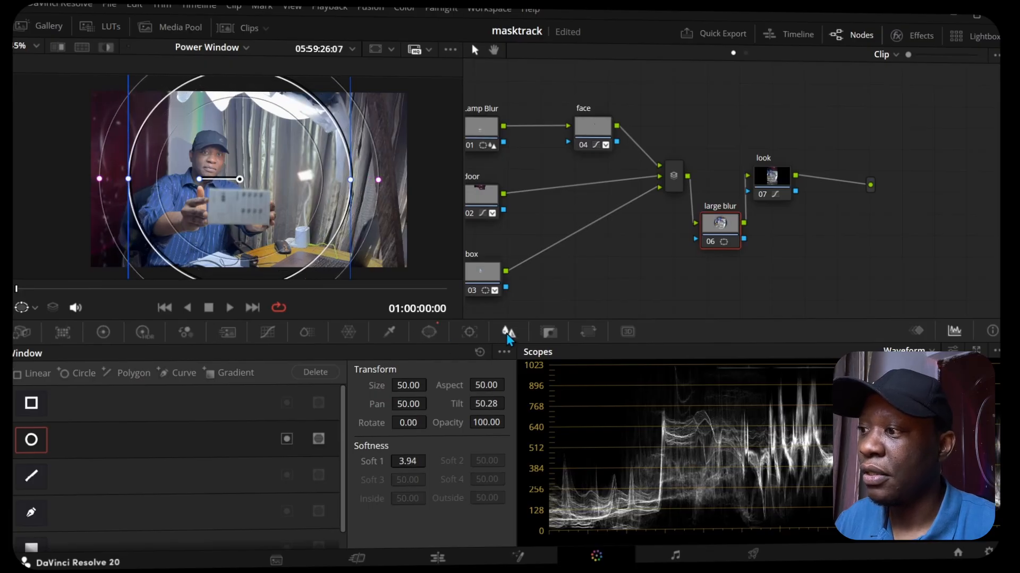
Step: Set the large blur node's blur radius to 0.70 on all channels
left_click(505, 334)
mouse_move(87, 444)
left_mouse_down()
mouse_move(88, 428)
mouse_move(78, 431)
left_mouse_up()
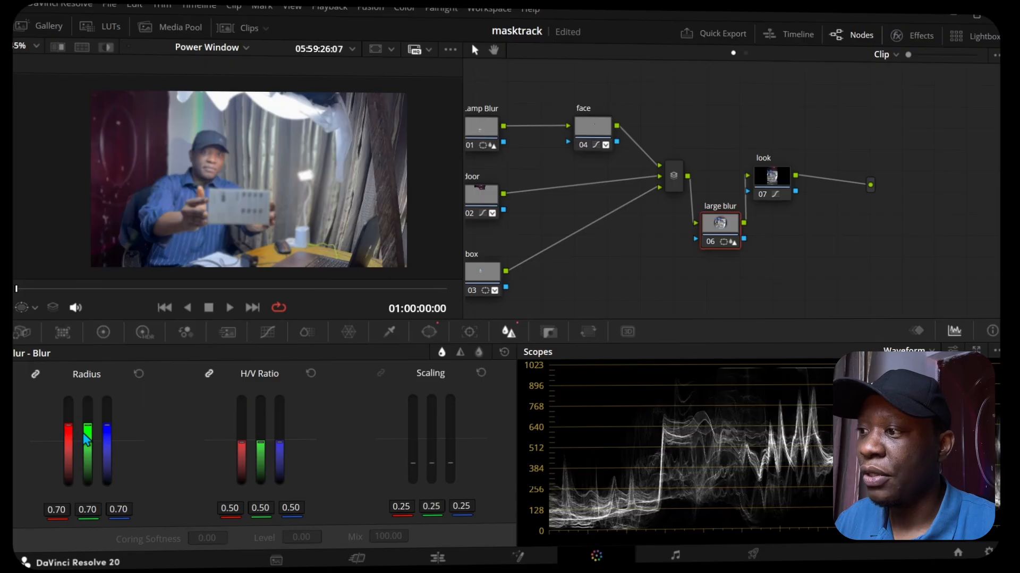
Step: Invert the large blur node's circle window, turn off the highlight view and shift the window to pan 50.11, tilt 51.01
left_click(430, 331)
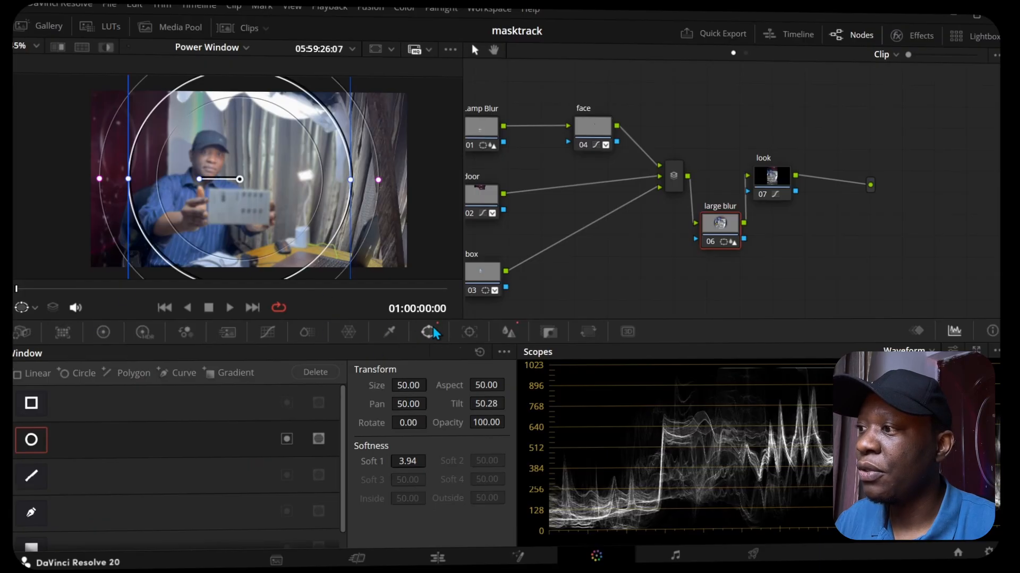
left_click(318, 422)
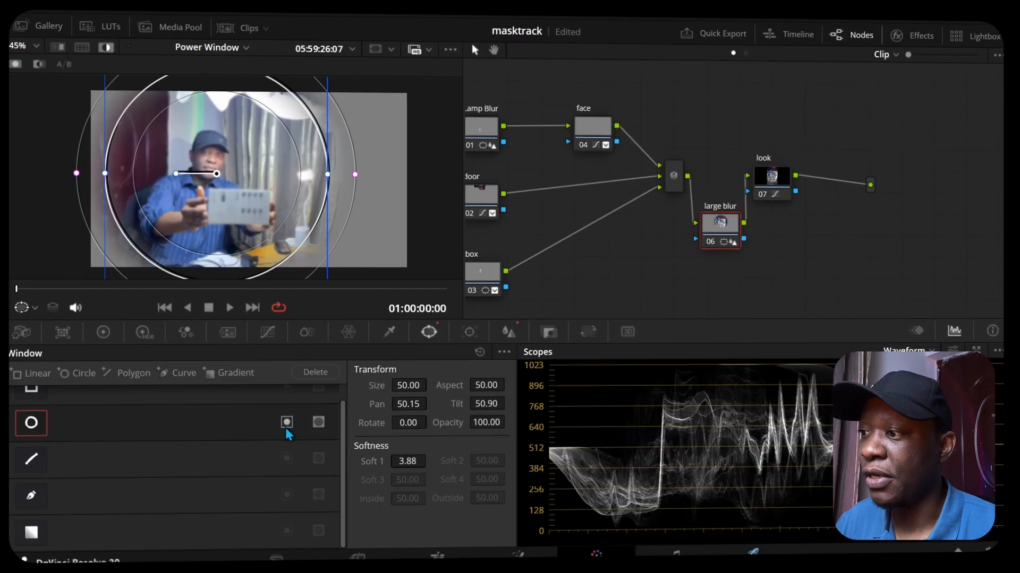
left_click(319, 425)
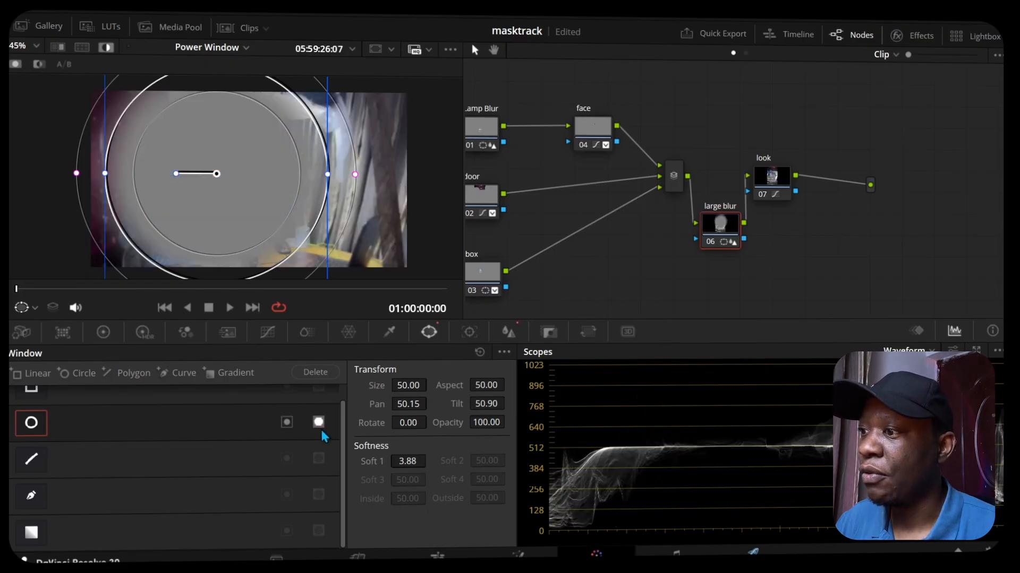
left_click(106, 48)
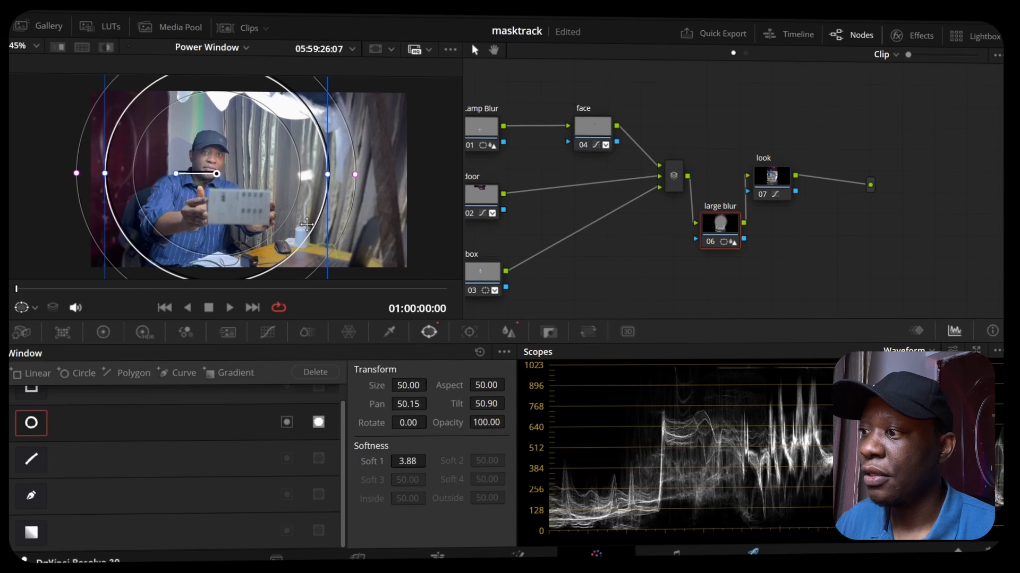
left_click_drag(258, 156, 236, 153)
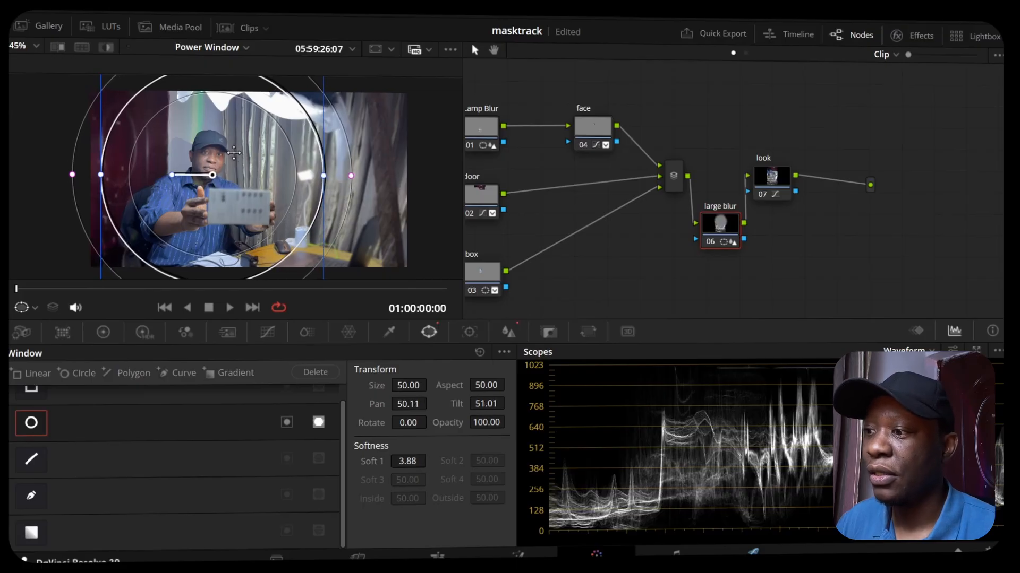
Step: Raise the look node's lift to 0.03 with the color wheels and warm it to red 0.05, green 0.02, blue -0.02
left_click(762, 180)
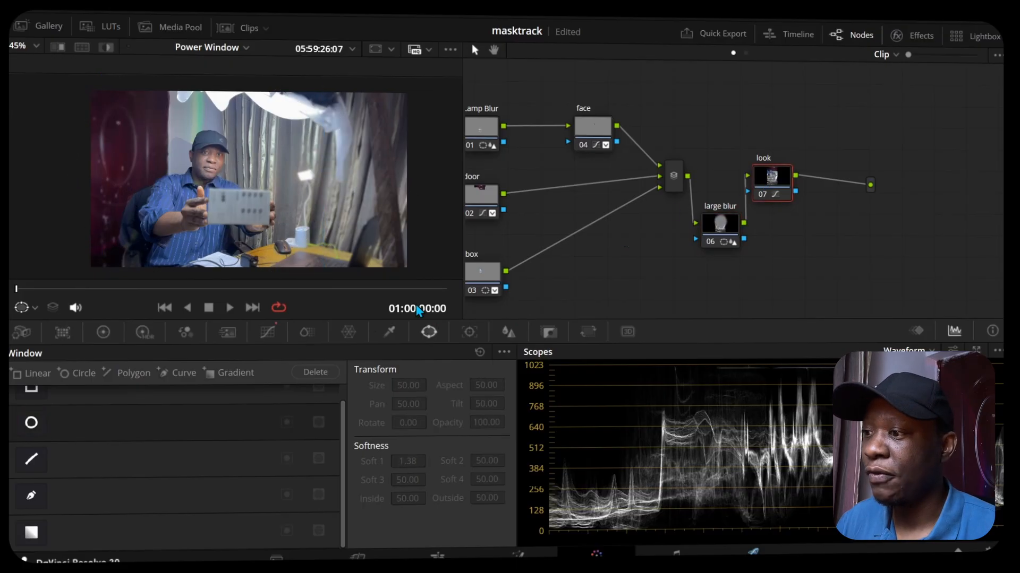
left_click(269, 331)
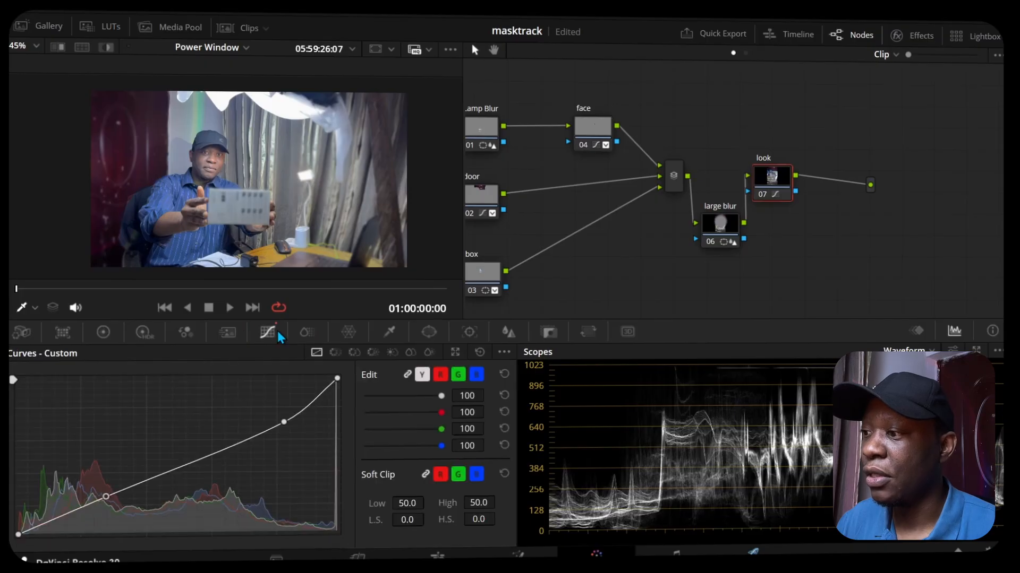
left_click(103, 333)
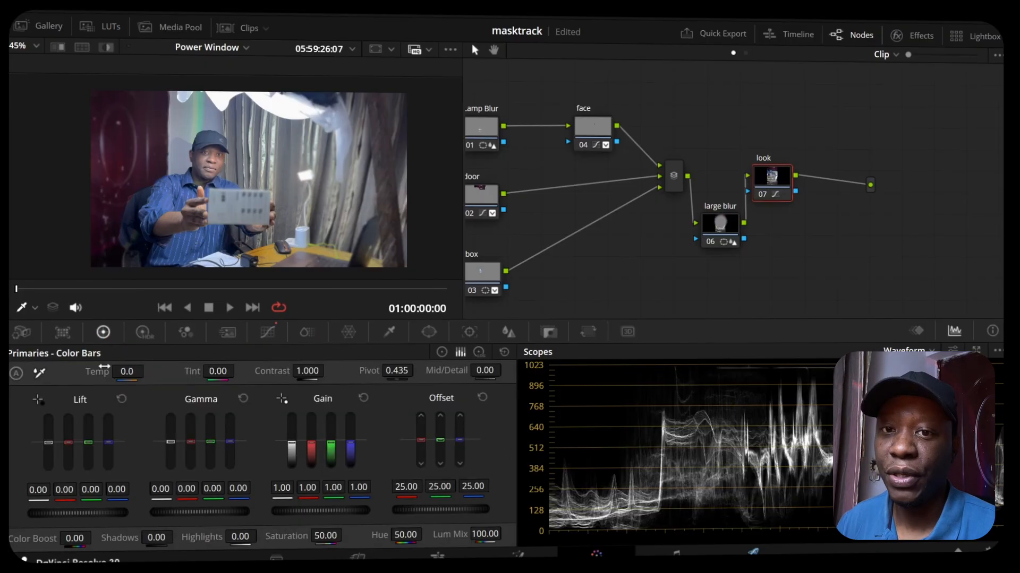
left_click(443, 352)
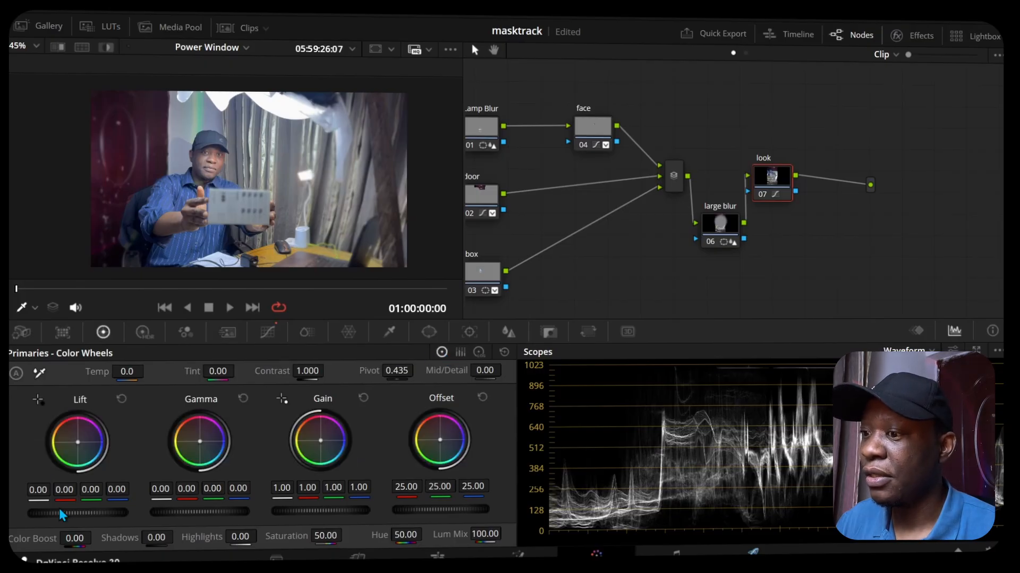
left_click_drag(59, 514, 77, 513)
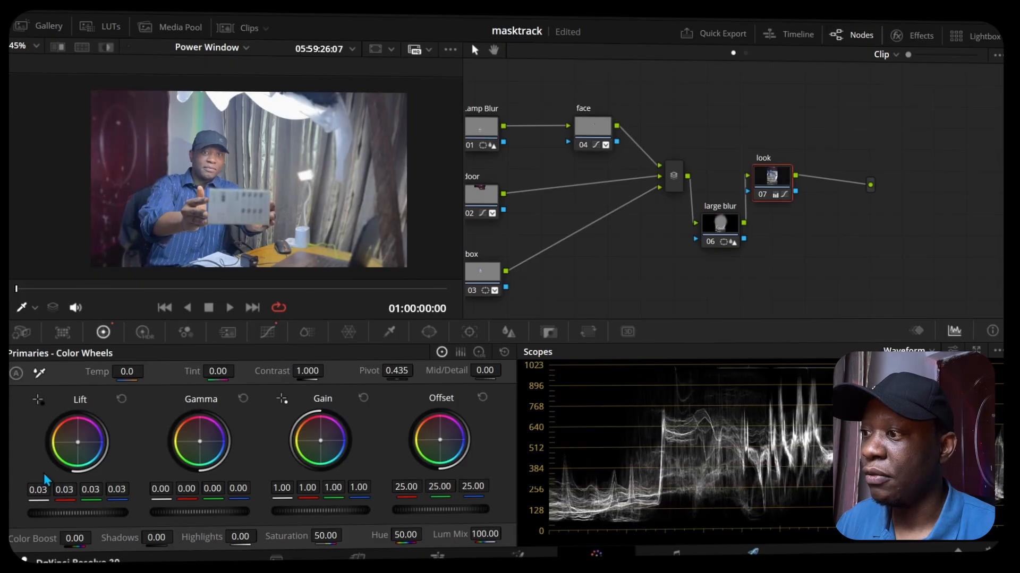
left_click_drag(77, 442, 77, 442)
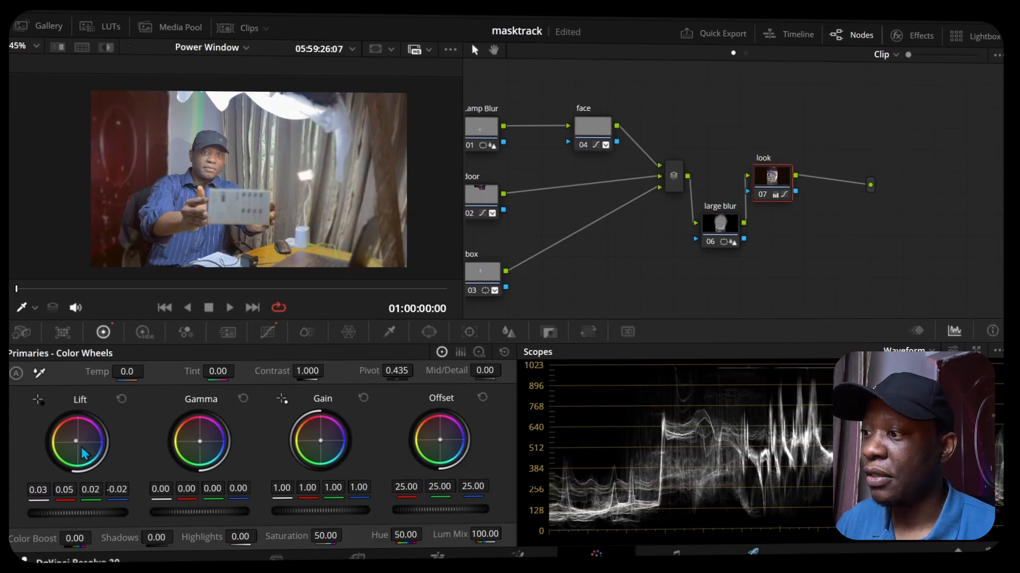
Step: Raise the look node's gamma to 0.01 and its gain to 1.03 on all channels
left_click_drag(197, 513, 207, 513)
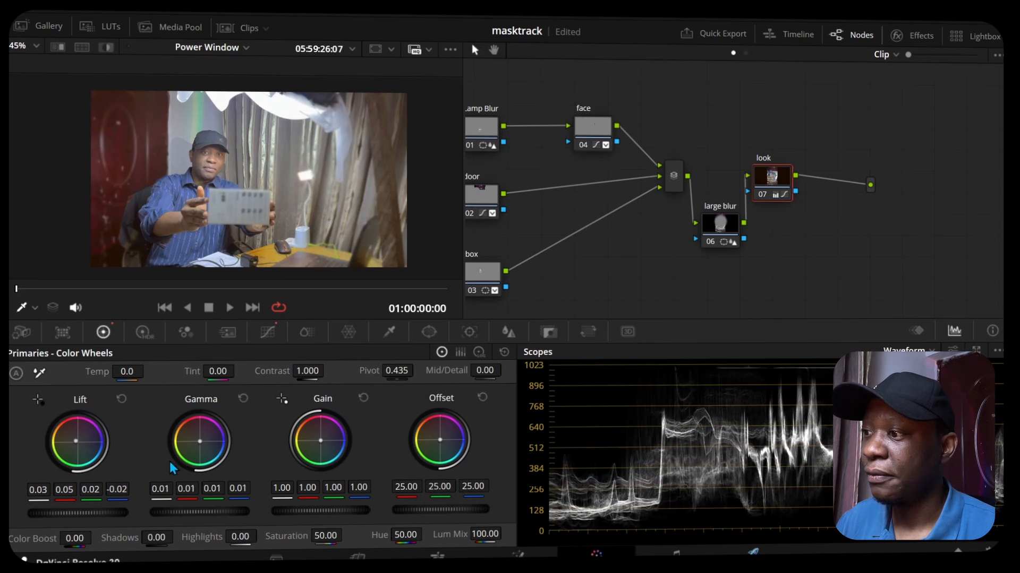
left_click_drag(200, 441, 200, 441)
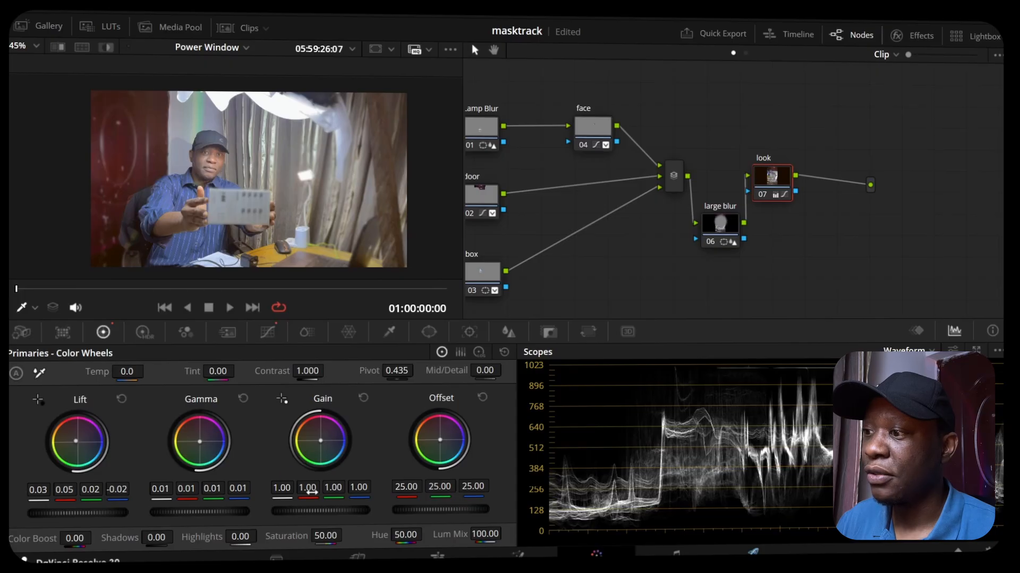
left_click_drag(314, 508, 317, 509)
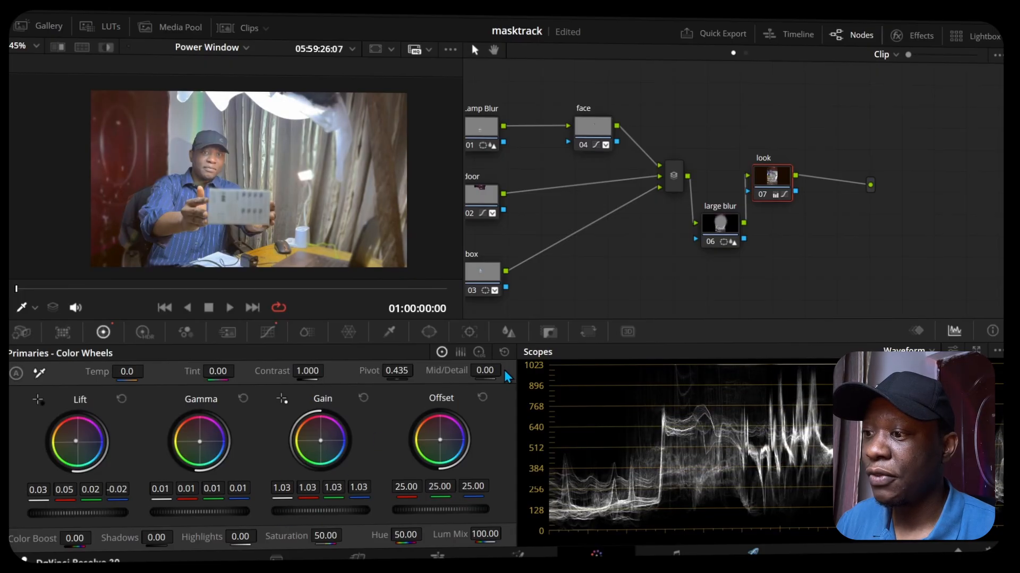
Step: Balance the look node's RGB offset to 25.71, 24.90, 19.37, lift to 0.01, 0.03, 0.03 and gamma to 0.02, 0.01, -0.02
left_click_drag(435, 445, 439, 439)
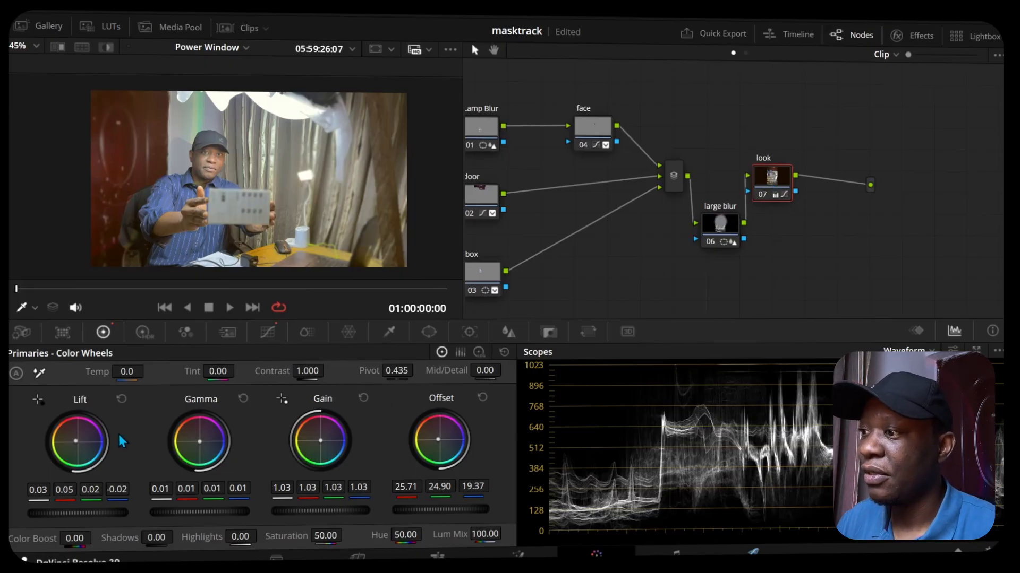
left_click_drag(78, 442, 80, 444)
left_click_drag(202, 440, 199, 441)
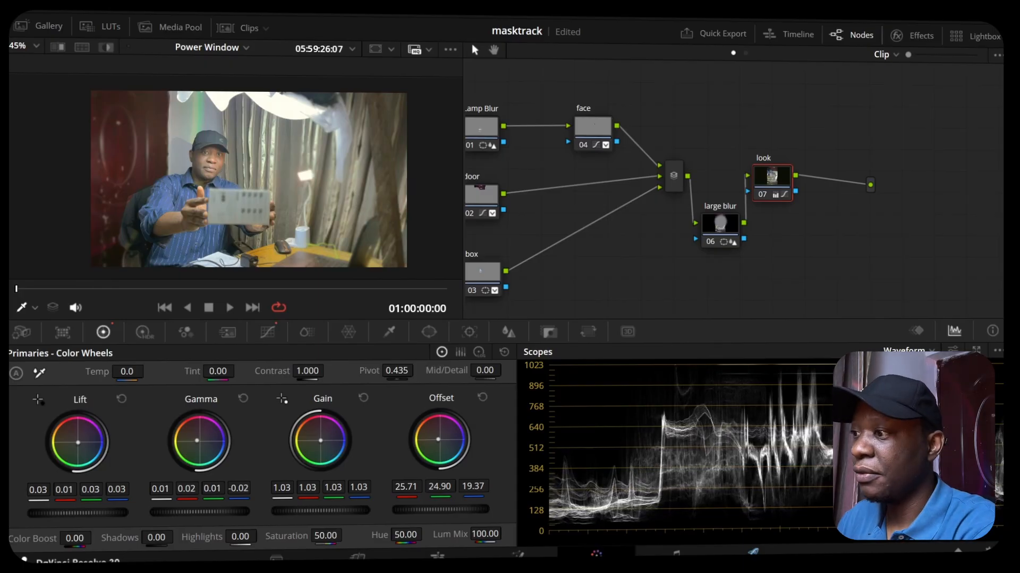
left_click(769, 195)
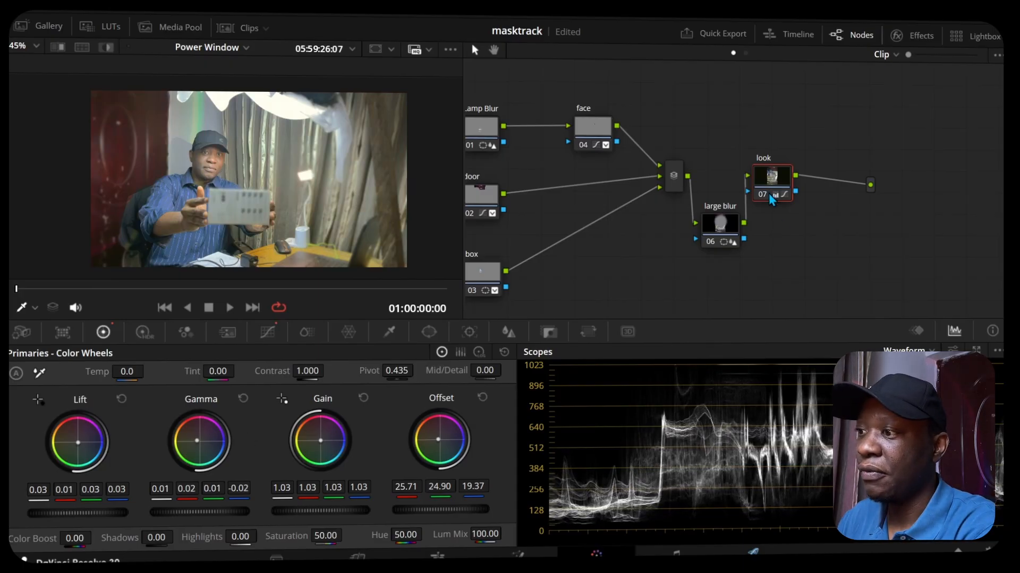
Step: Toggle the look node off and on several times to compare the image with and without its grade
left_click(769, 194)
left_click(769, 194)
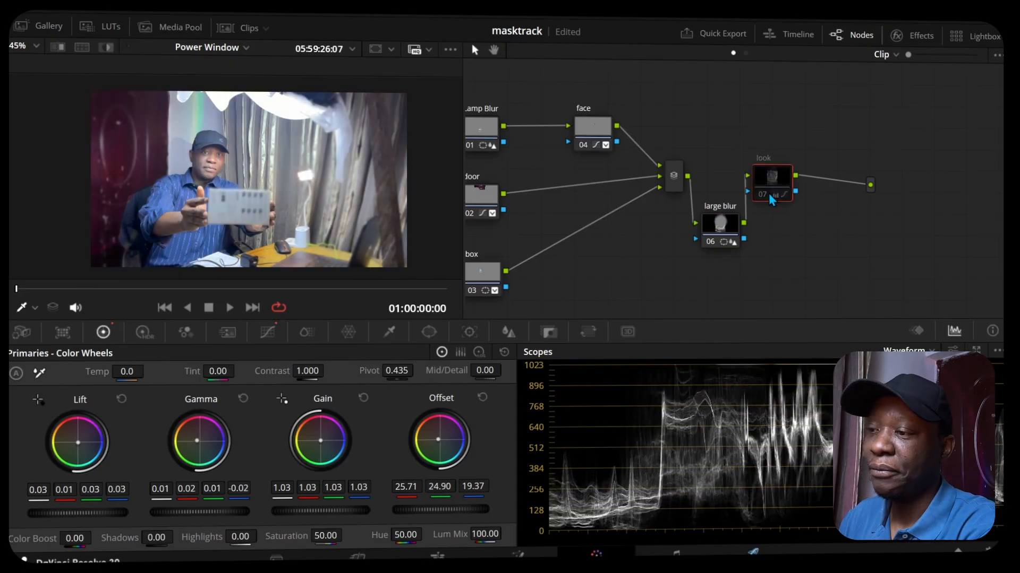
left_click(769, 194)
left_click(769, 194)
left_click(769, 194)
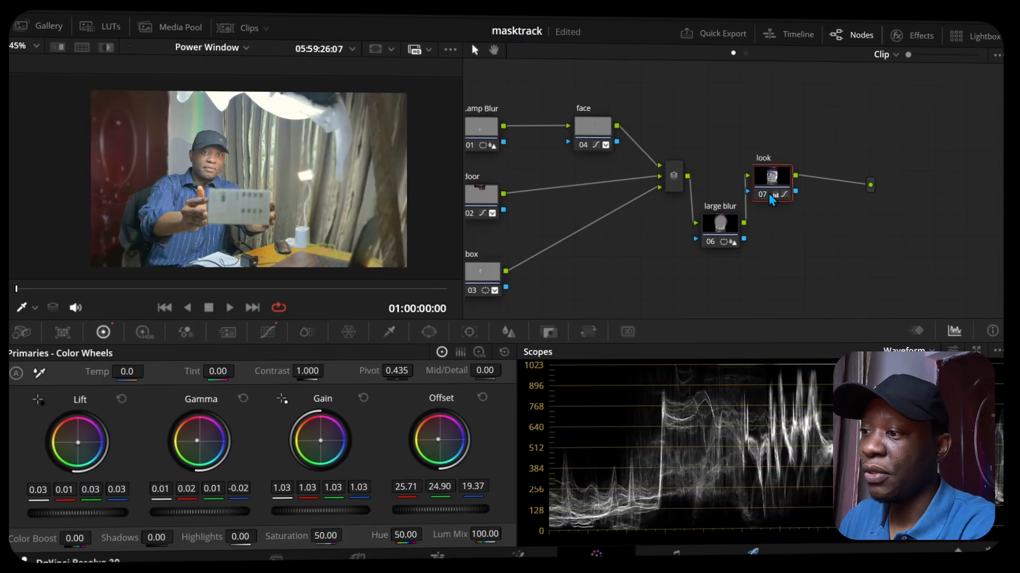
left_click(769, 194)
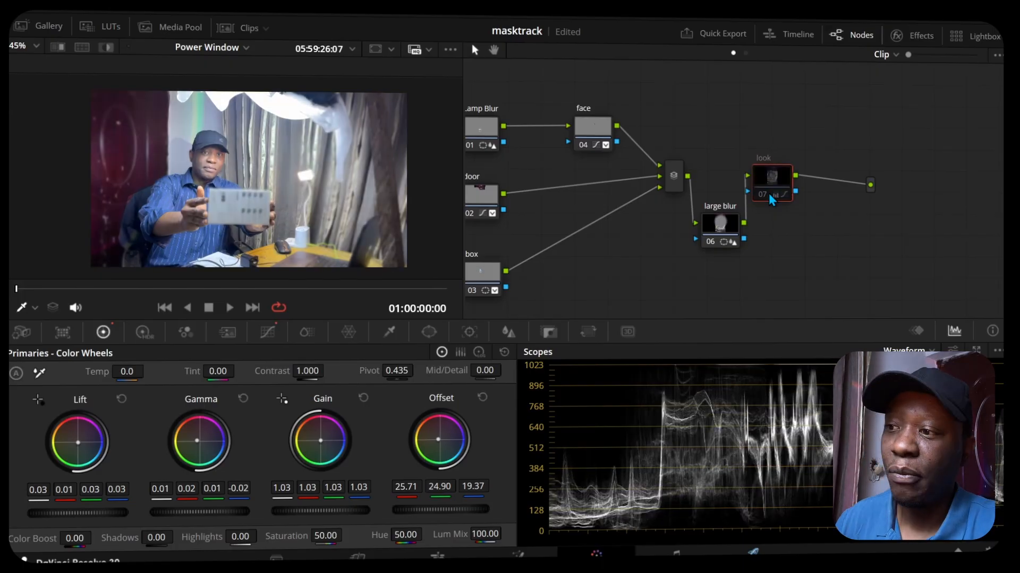
left_click(769, 194)
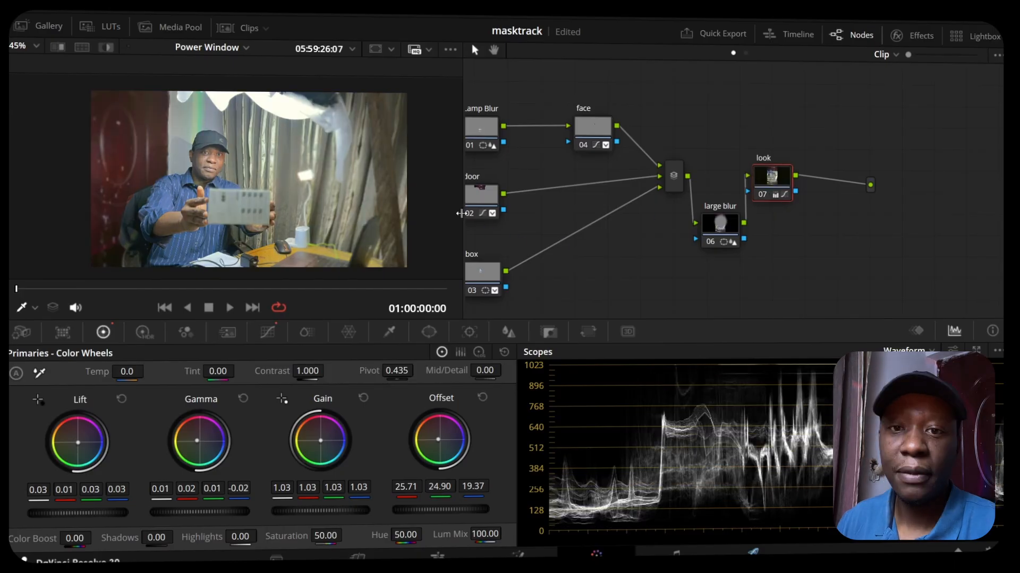
Step: Widen the viewer and tint the large blur node's lift to red -0.06, green 0.02, blue -0.06
left_click_drag(462, 207, 535, 202)
left_click_drag(612, 148, 649, 131)
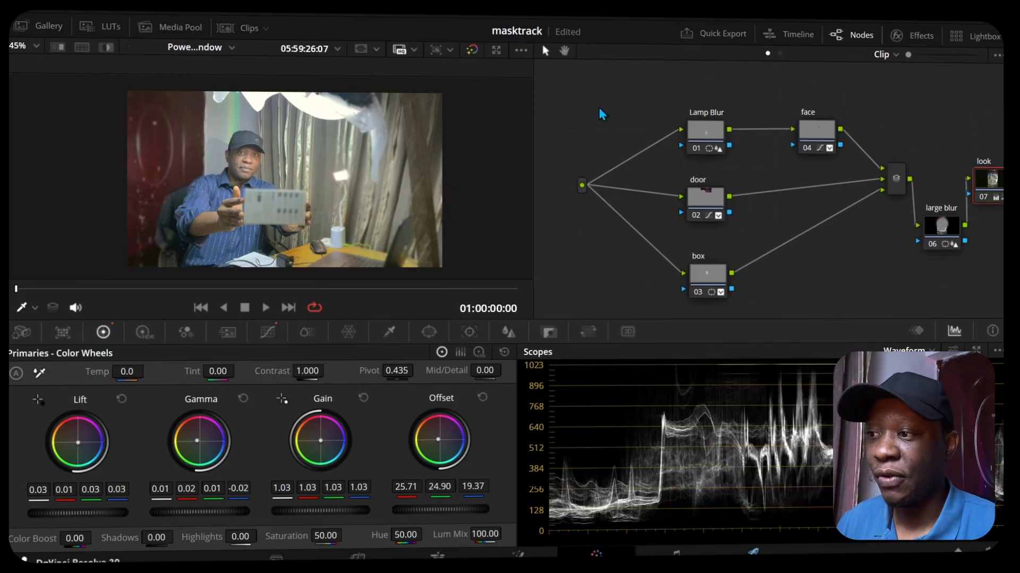
left_click(951, 233)
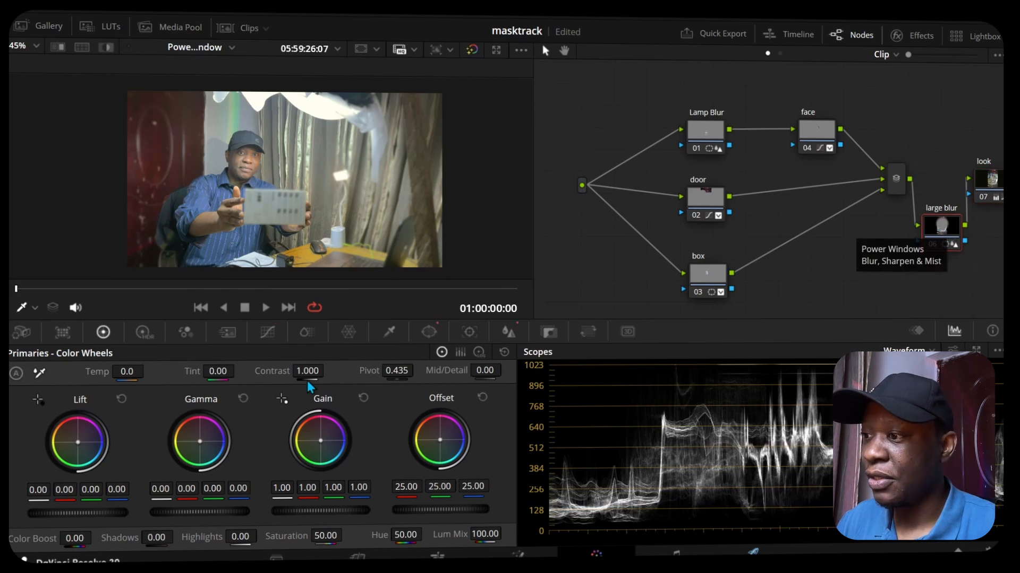
left_click_drag(81, 448, 76, 448)
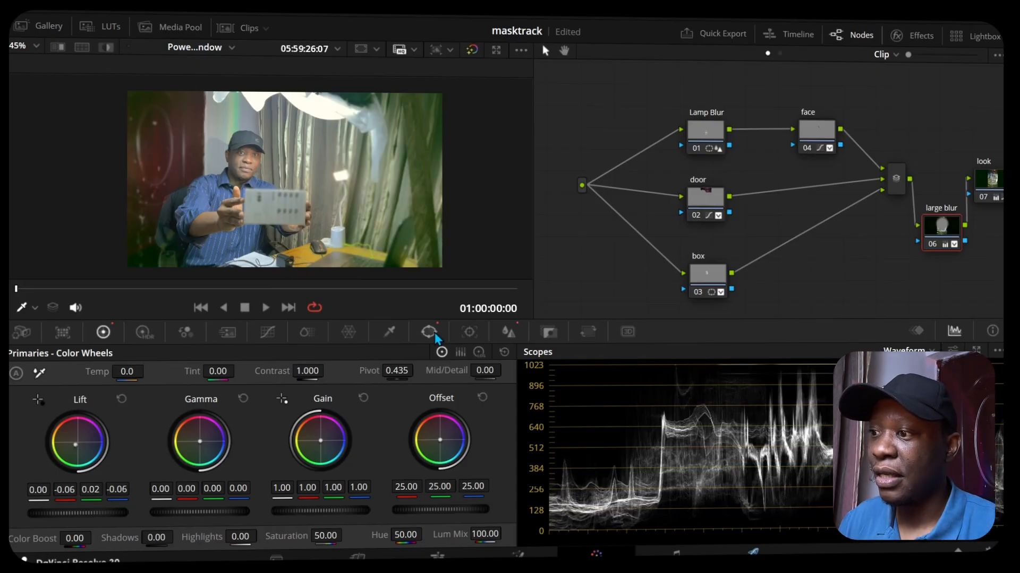
Step: Turn the inversion of the large blur node's circle window off and back on to compare the affected area
left_click(430, 333)
mouse_move(390, 182)
left_mouse_down()
mouse_move(467, 179)
mouse_move(376, 178)
mouse_move(421, 183)
mouse_move(400, 192)
left_mouse_up()
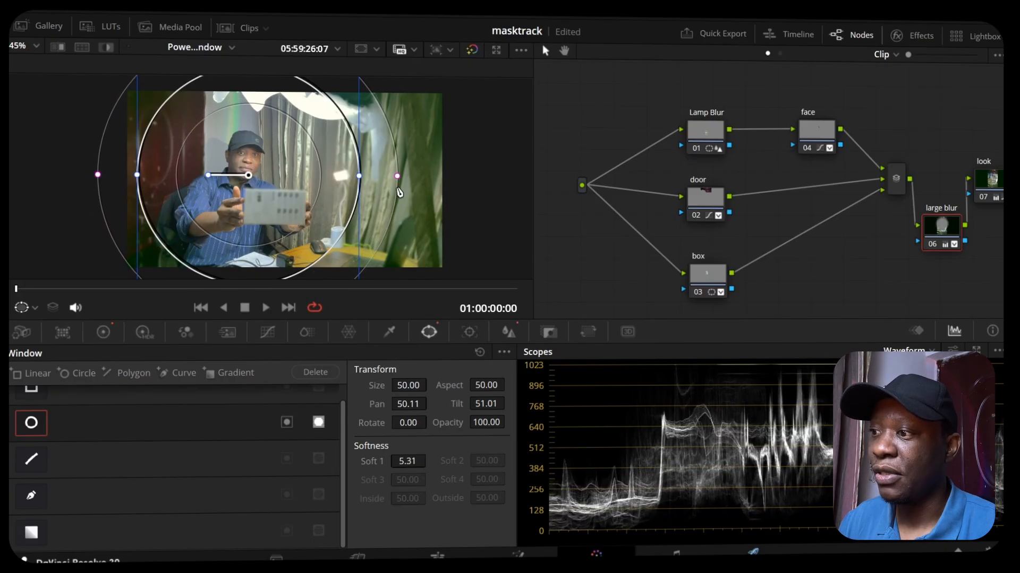
left_click(318, 425)
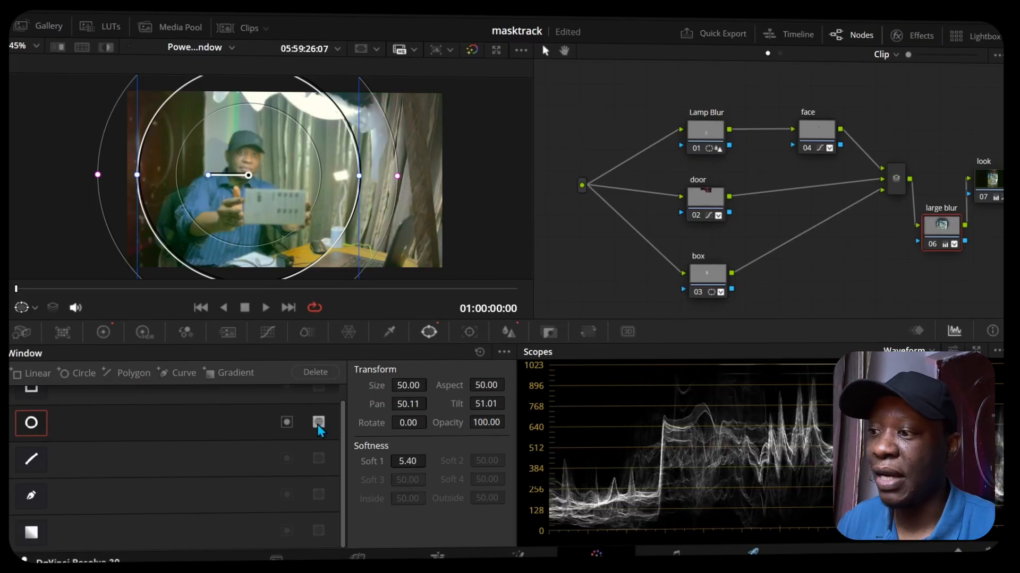
left_click(318, 424)
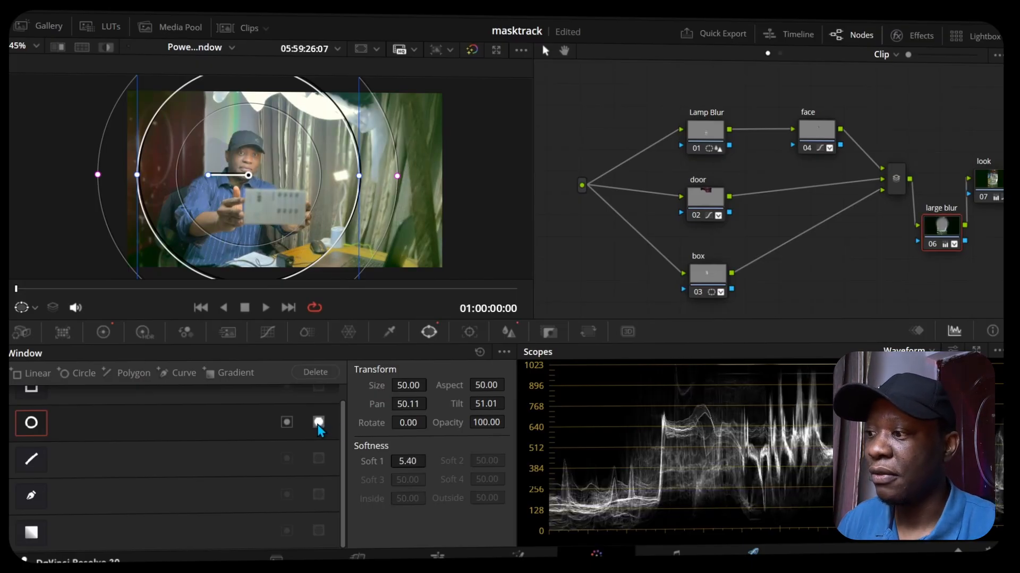
Step: Balance the large blur node's lift to -0.09, 0.01, 0.04, gamma to -0.02, 0.00, 0.01, gain to 1.10, 0.97, 1.02 and saturation to 47
left_click(103, 332)
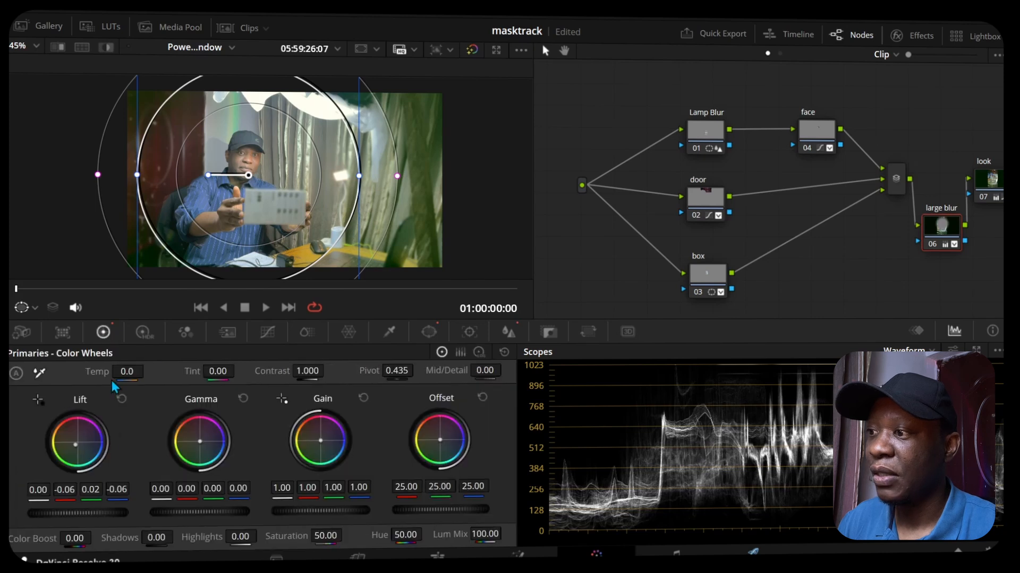
left_click_drag(76, 445, 80, 446)
left_click_drag(206, 442, 206, 443)
left_click_drag(316, 440, 321, 440)
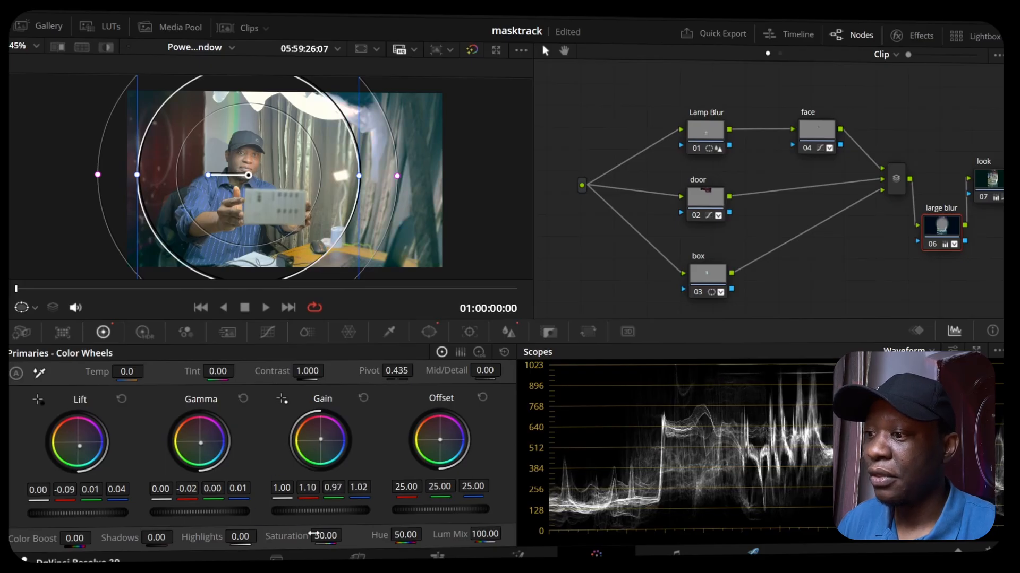
left_click_drag(317, 535, 313, 536)
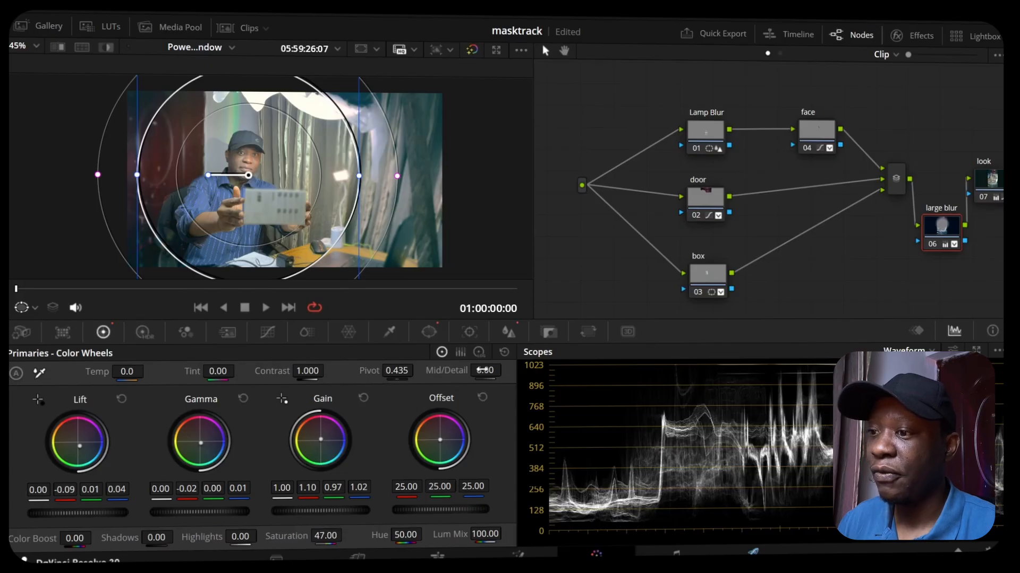
Step: Switch to the Edit page, enlarge its viewer and play the graded clip
left_click(437, 555)
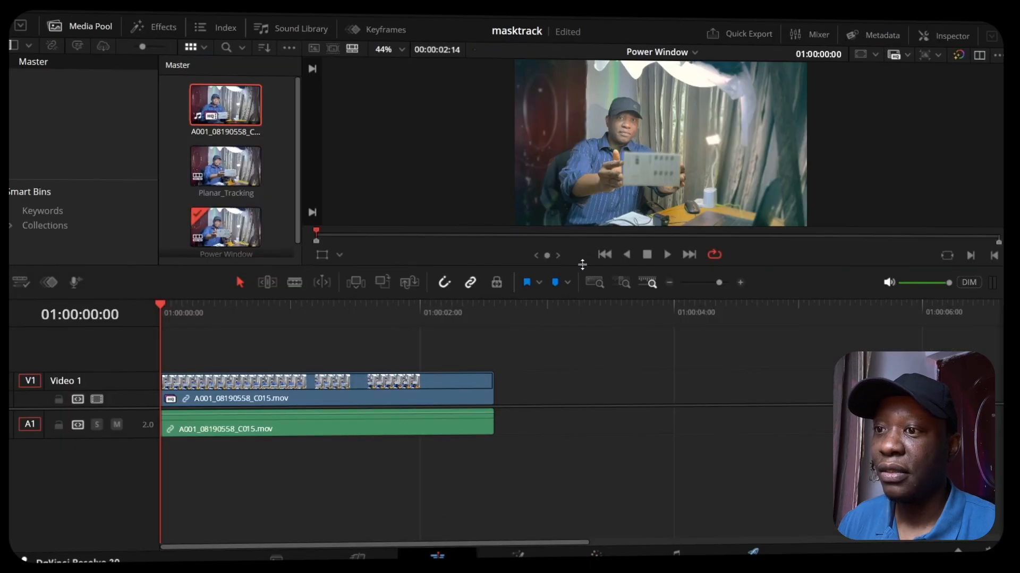
left_click_drag(583, 267, 548, 474)
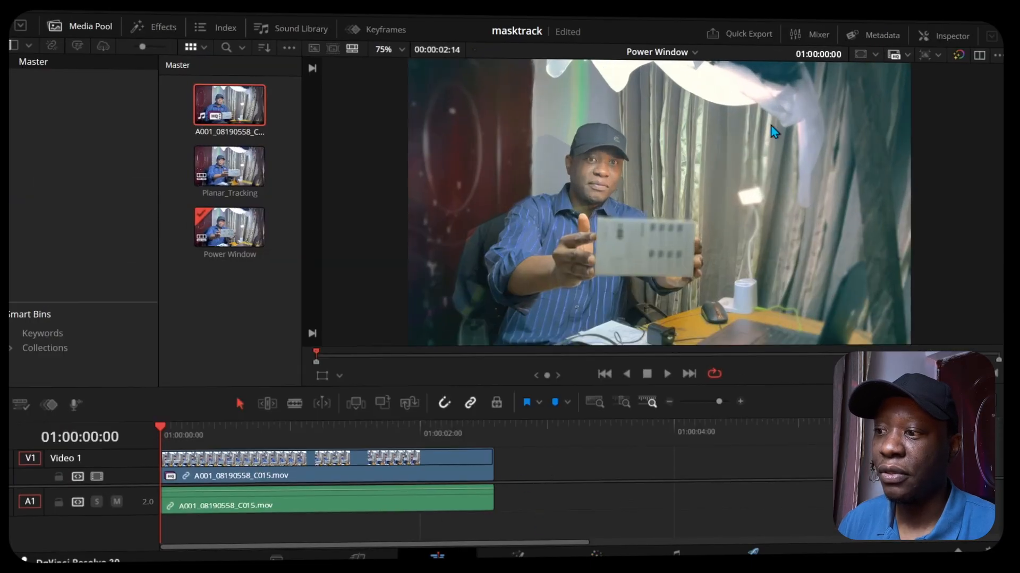
left_click(667, 375)
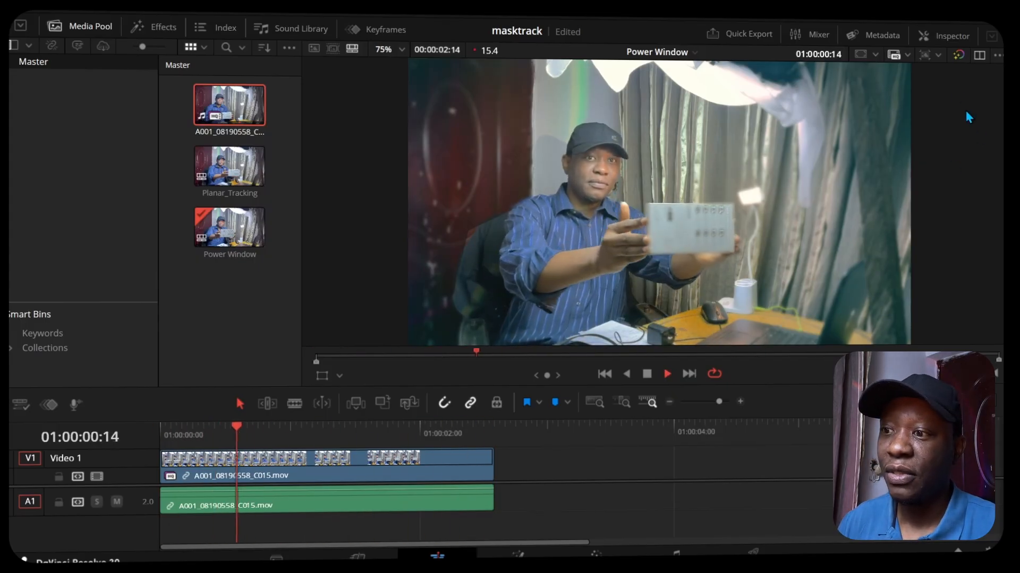
Step: Bypass and restore all color grades in the Edit page viewer to compare the original and graded clip
left_click(959, 55)
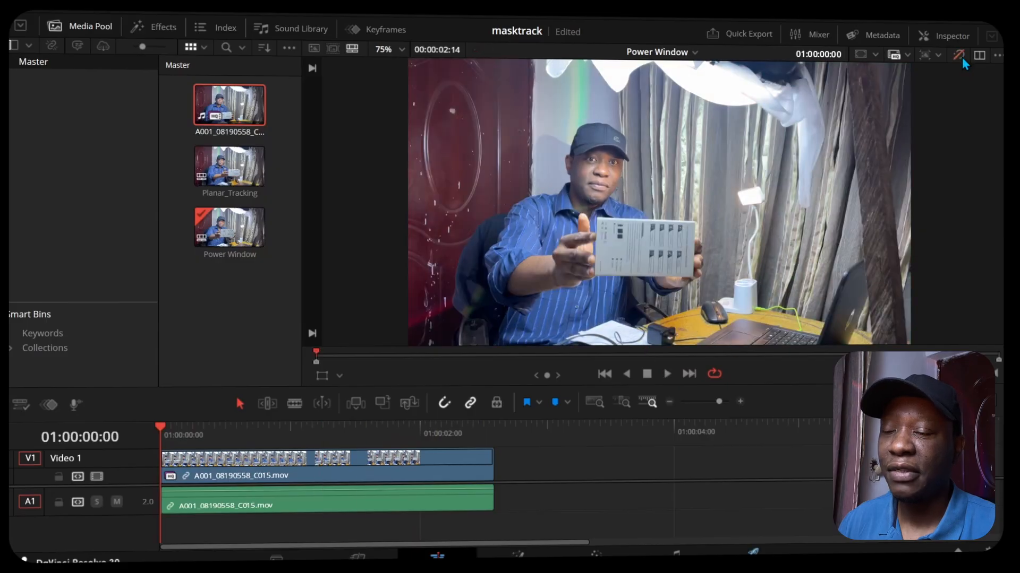
left_click(959, 55)
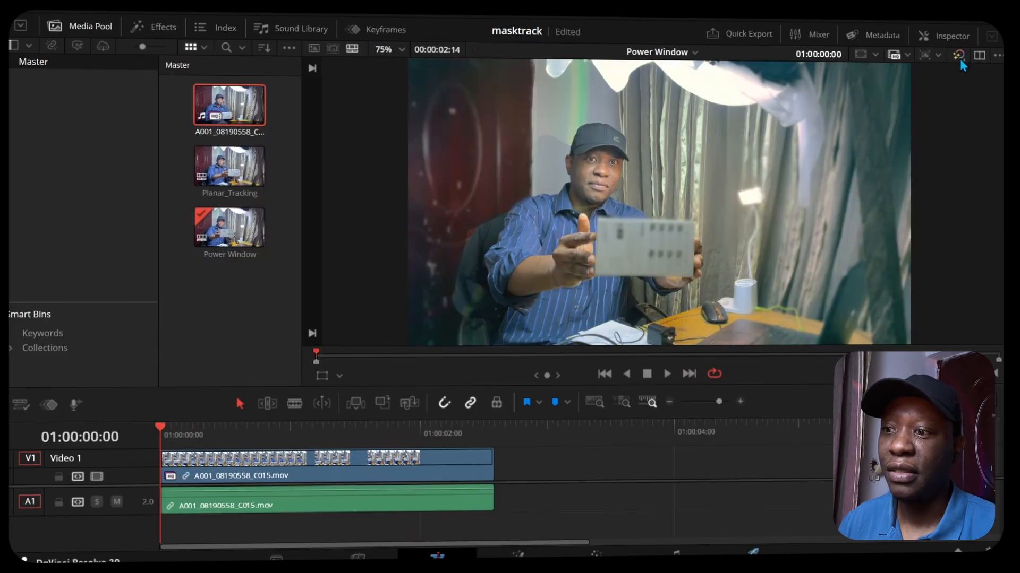
left_click(960, 58)
left_click(960, 59)
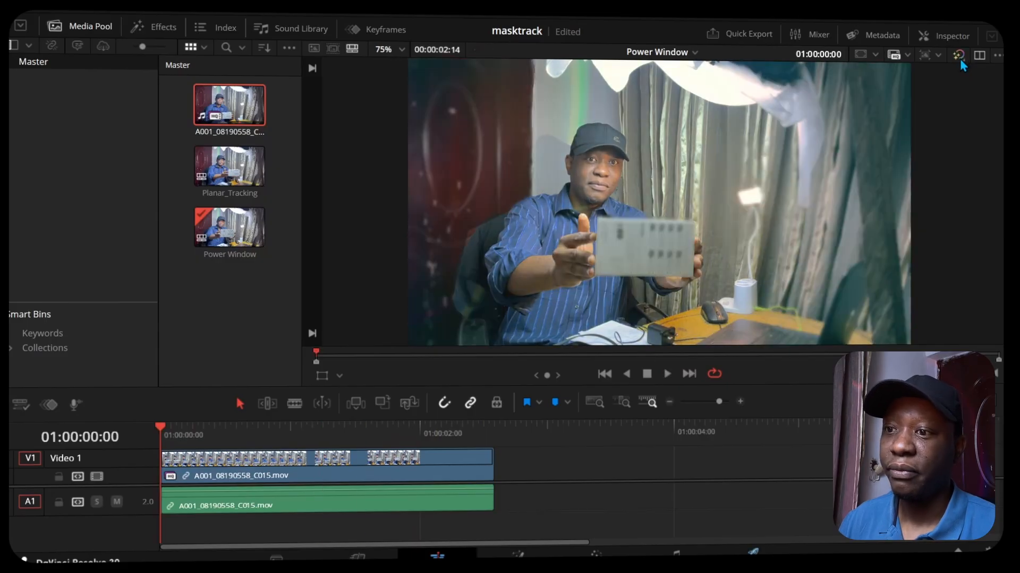